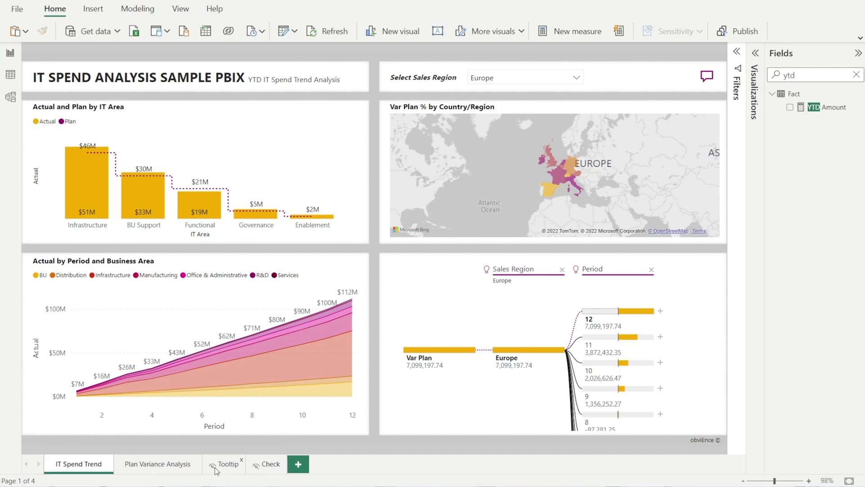
Step: Check the Hide Page setting of the Check page, and examine the table relationships in the data model
right_click(261, 469)
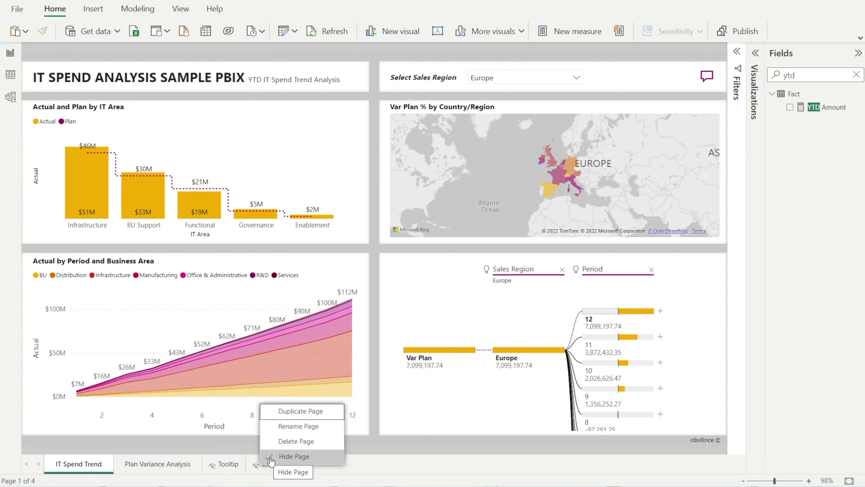
left_click(373, 453)
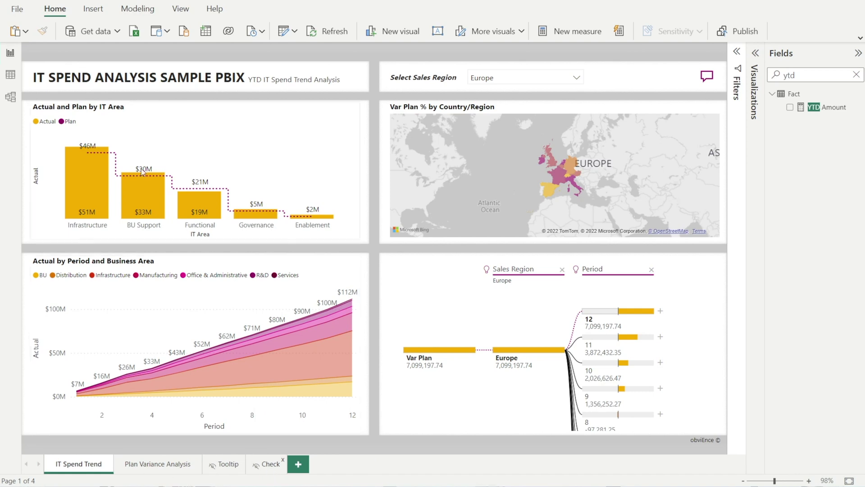
left_click(10, 97)
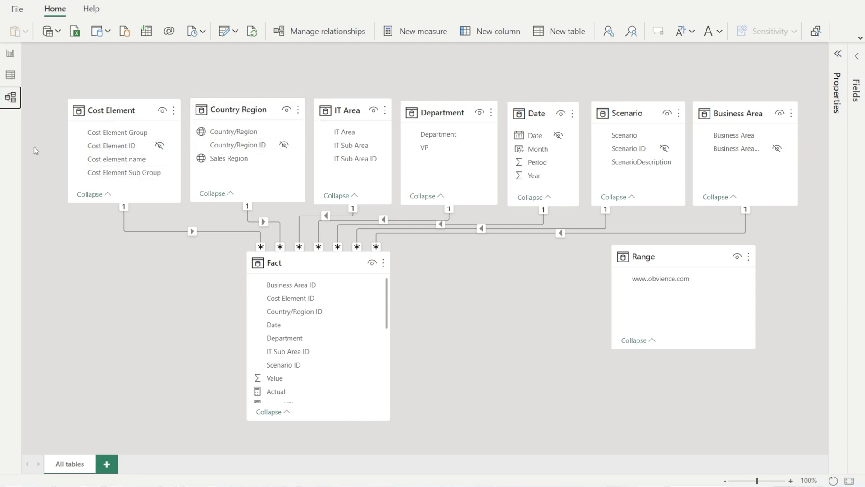
Step: Browse the rows of the model's tables, including Scenario, IT Area, Fact, Department, Country Region and Business Area
left_click(9, 76)
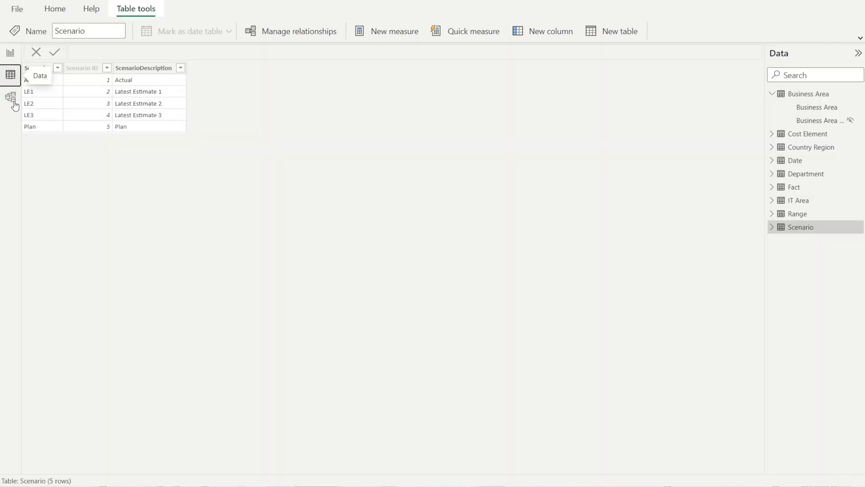
left_click(793, 215)
left_click(796, 202)
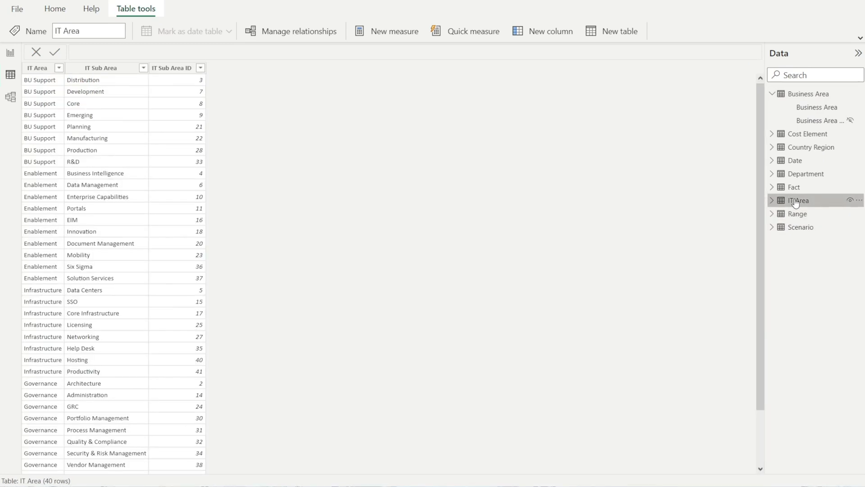
left_click(797, 189)
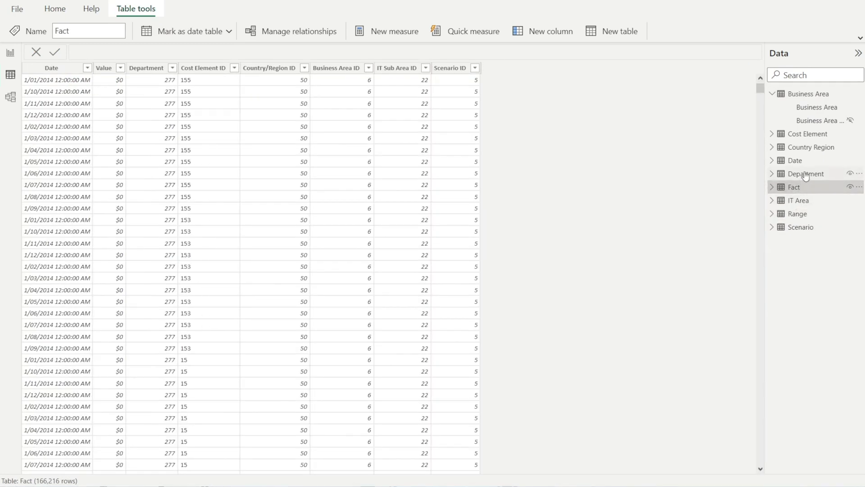
left_click(805, 176)
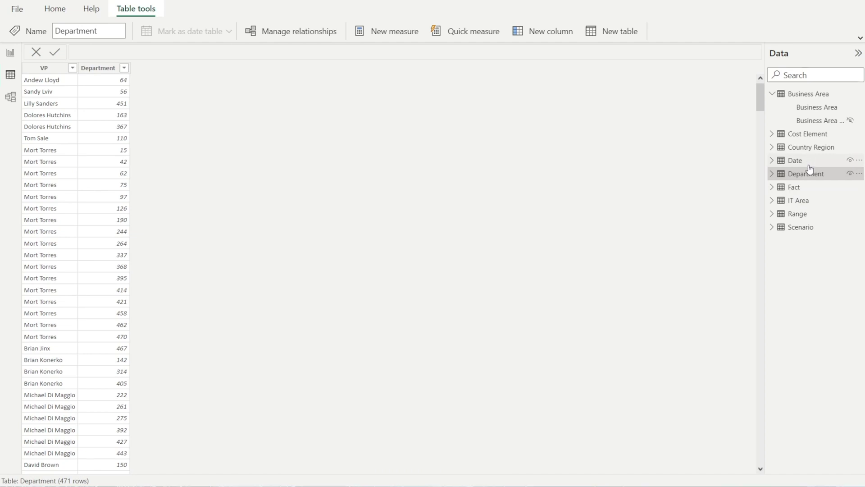
left_click(812, 161)
left_click(813, 147)
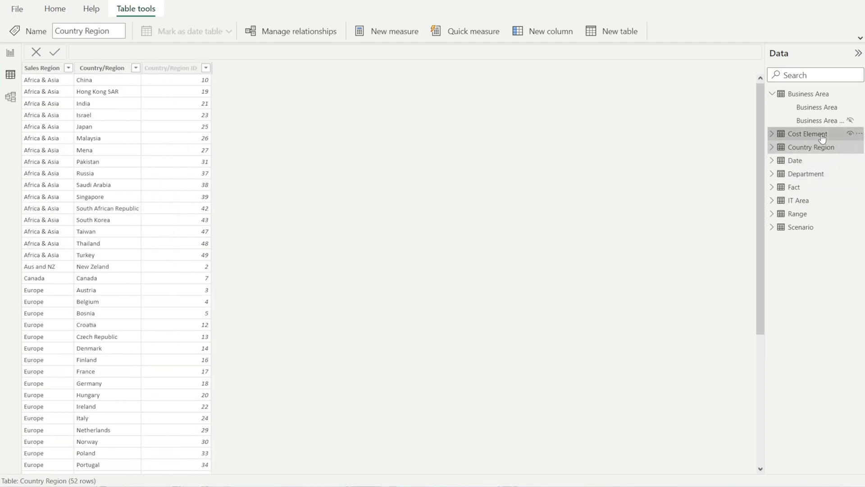
left_click(816, 133)
left_click(819, 94)
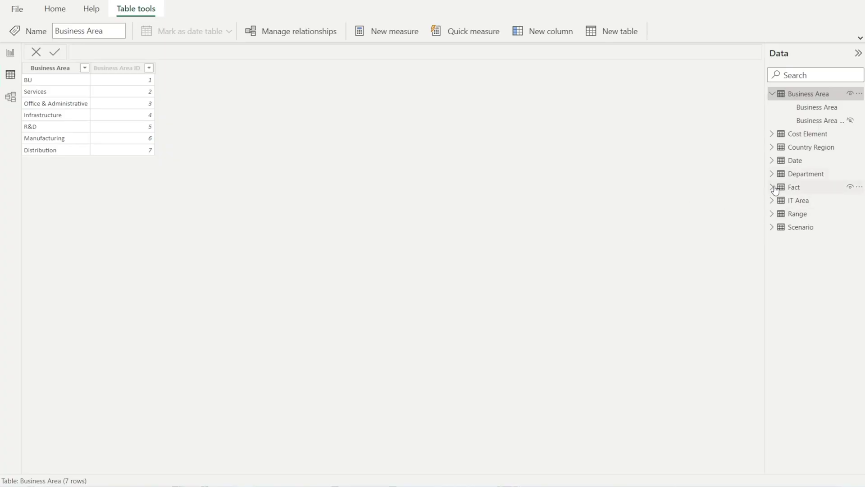
Step: Inspect the Fact table's measure formulas, covering LE1, LE3, Var LE1 %, Var LE2, Var LE2 % and Var LE3
left_click(772, 188)
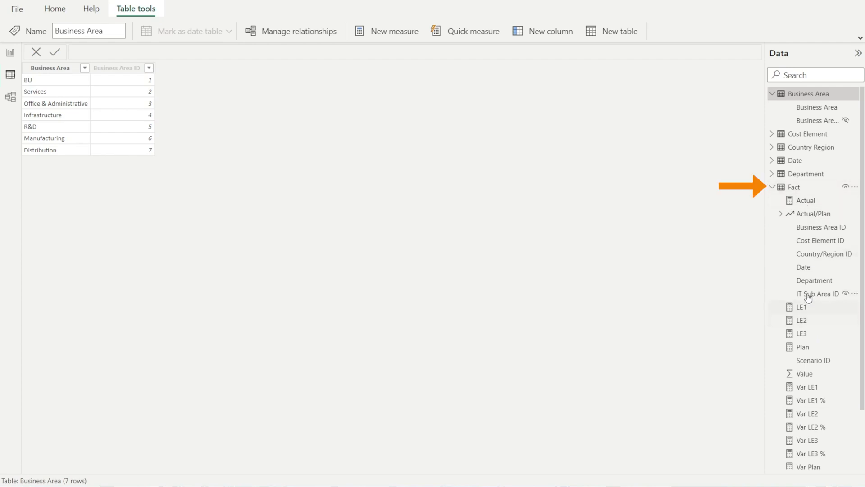
scroll(826, 360, "down", 2)
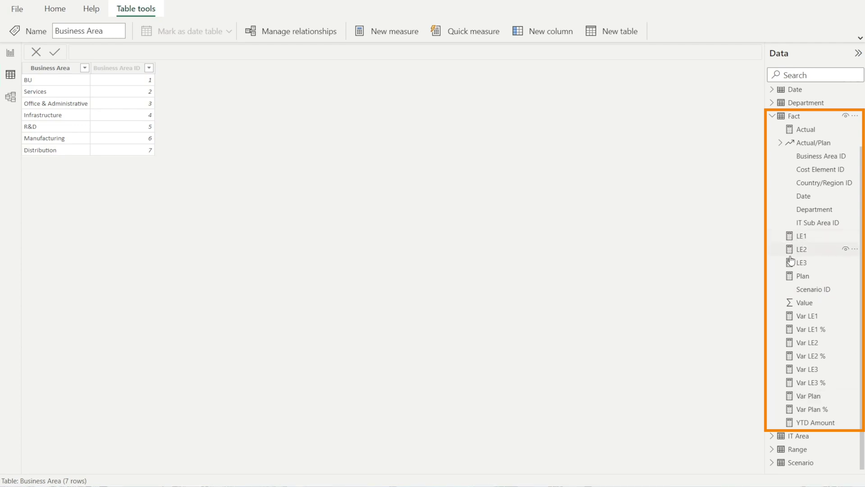
left_click(802, 236)
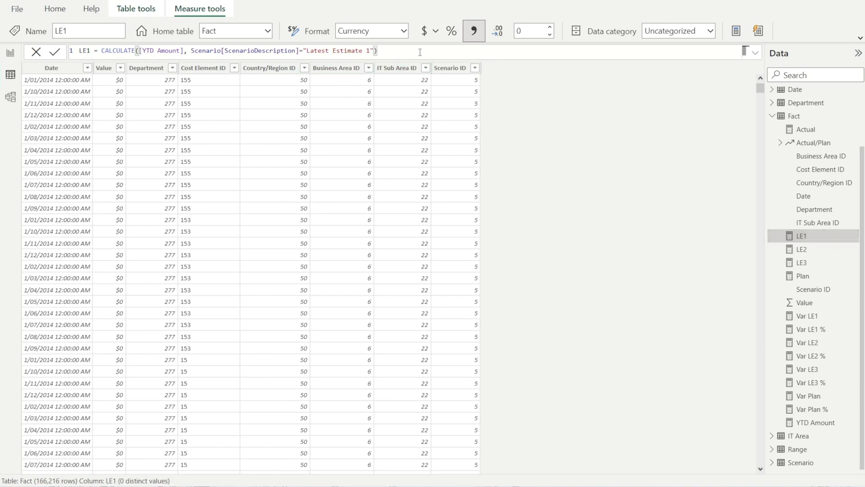
left_click(803, 263)
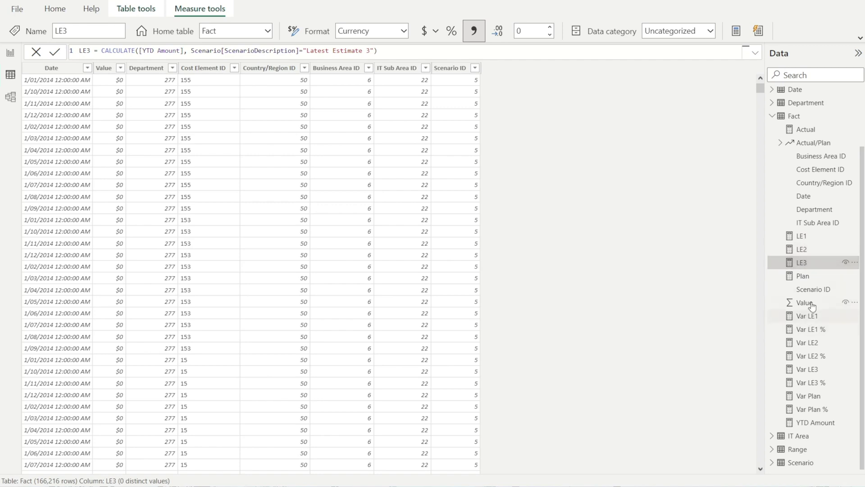
left_click(814, 329)
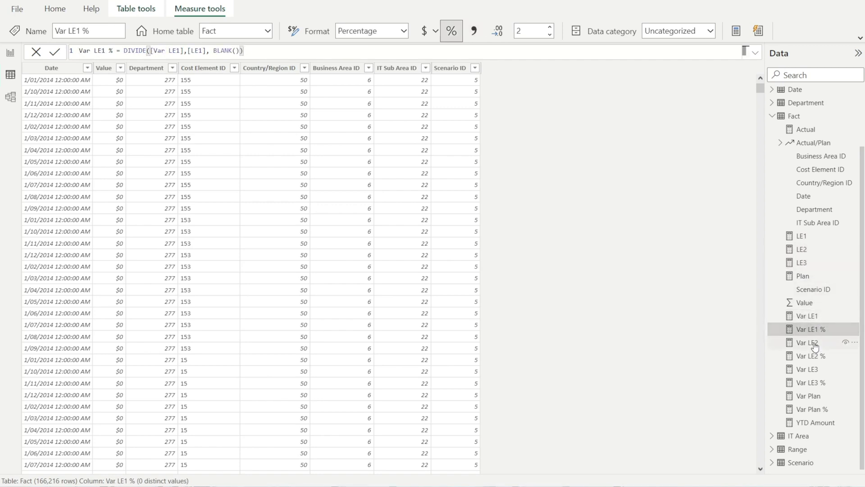
left_click(814, 346)
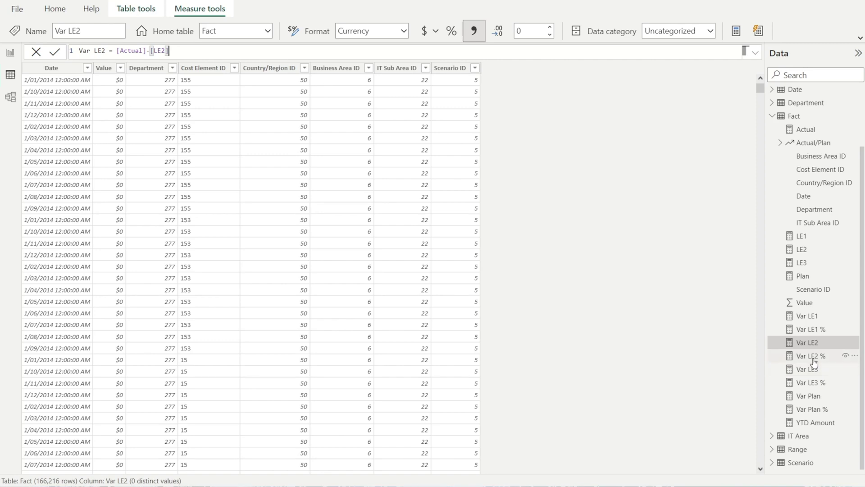
left_click(813, 359)
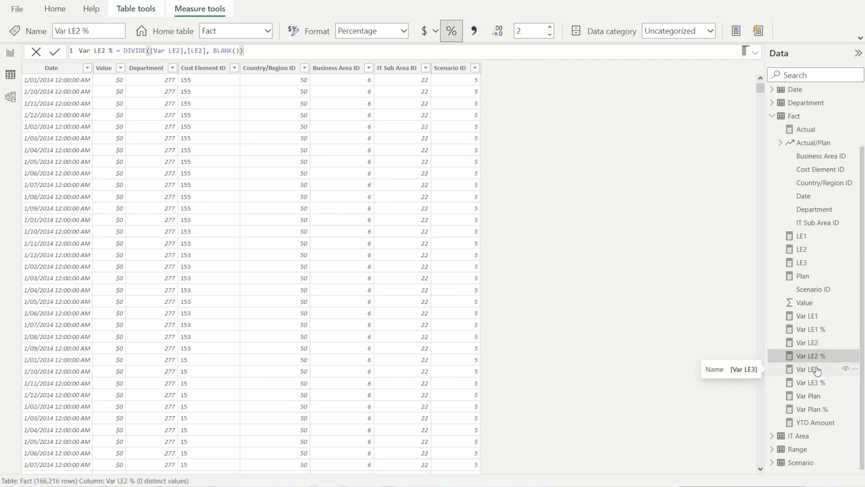
left_click(816, 369)
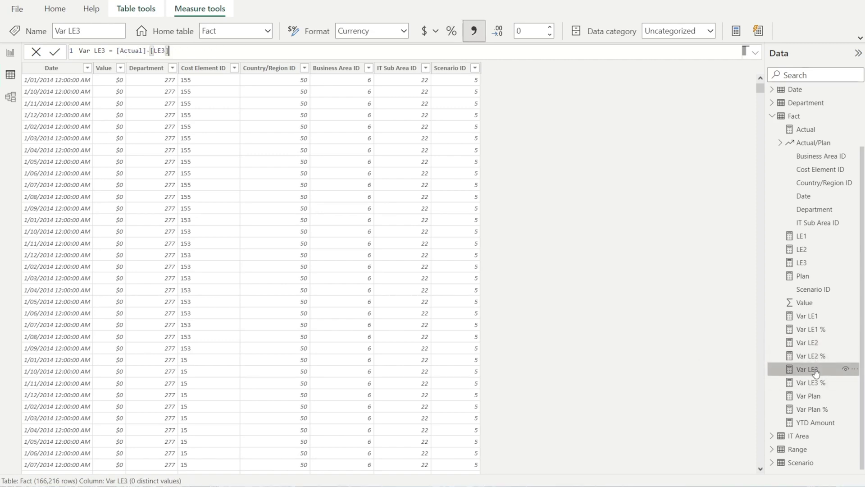
Step: Review the Check report page and examine the multiplier in the YTD Amount measure's DAX formula
left_click(8, 58)
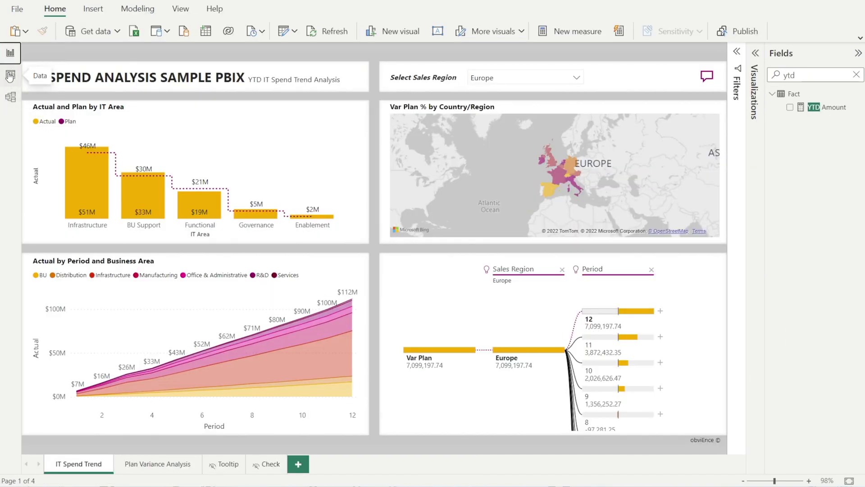
left_click(270, 464)
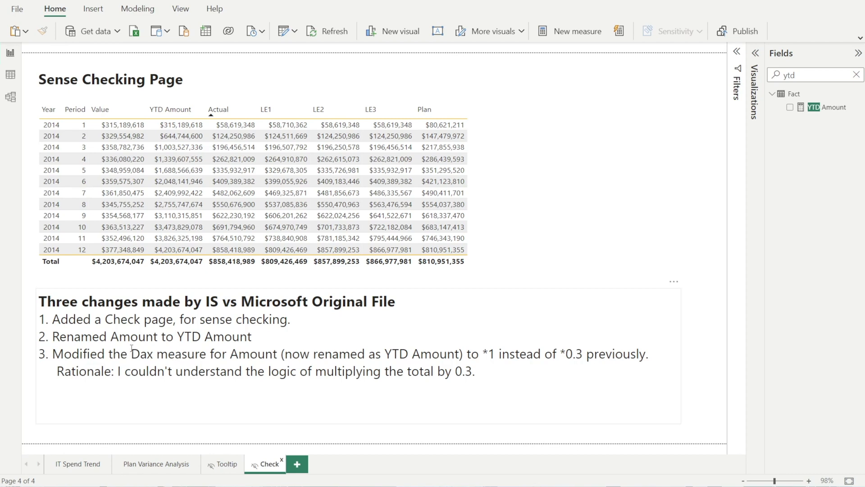
left_click(833, 109)
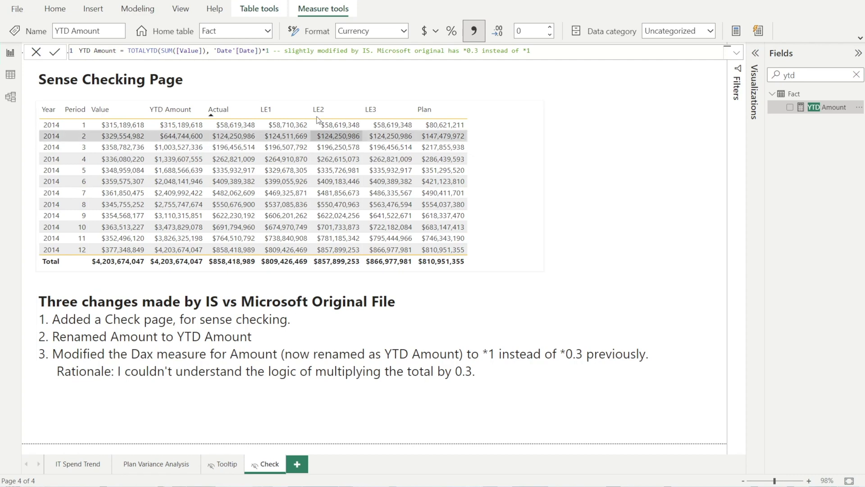
left_click_drag(261, 50, 267, 51)
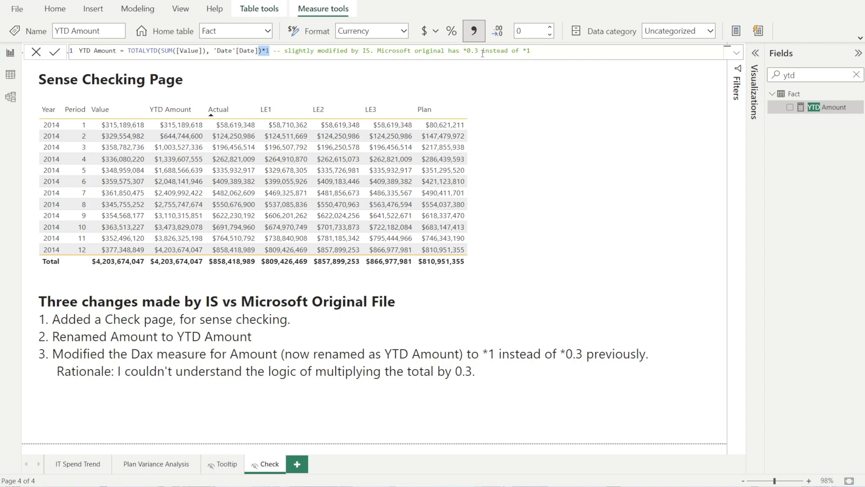
left_click(271, 53)
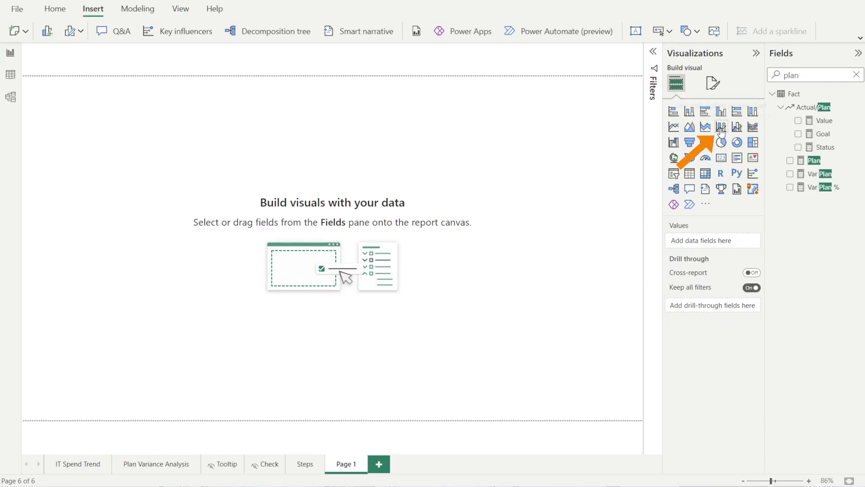
Step: Insert a line and stacked column chart on Page 1 with IT Area as its X-axis
left_click(721, 127)
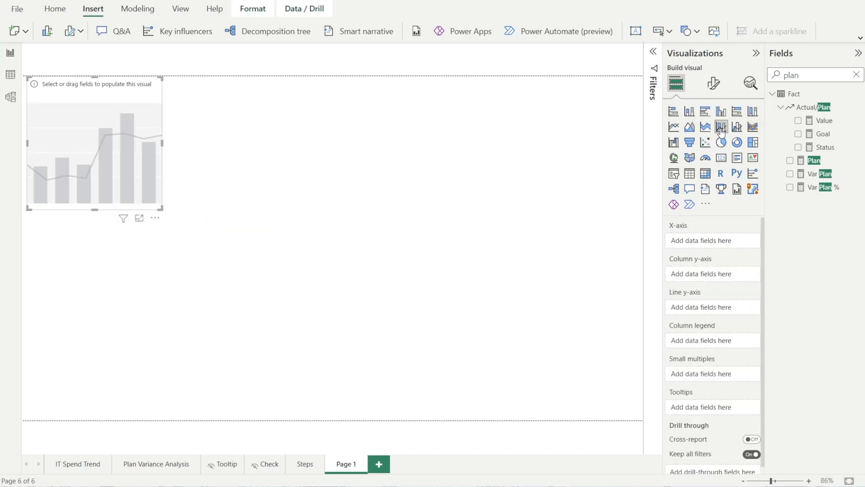
double_click(780, 72)
type("it")
left_click_drag(821, 134, 733, 236)
Step: Plot Actual on the chart's column y-axis and Plan on its line y-axis, and check the Functional values
double_click(795, 73)
type("ac")
left_click_drag(817, 107, 730, 285)
double_click(787, 76)
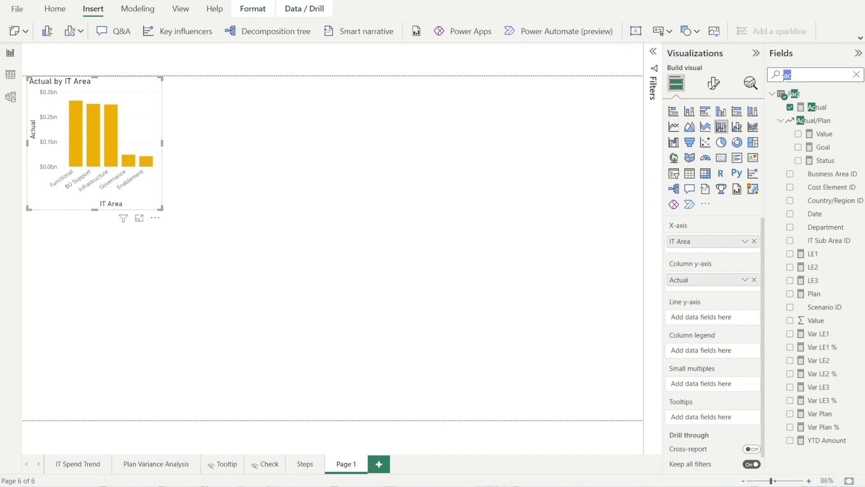
type("plan")
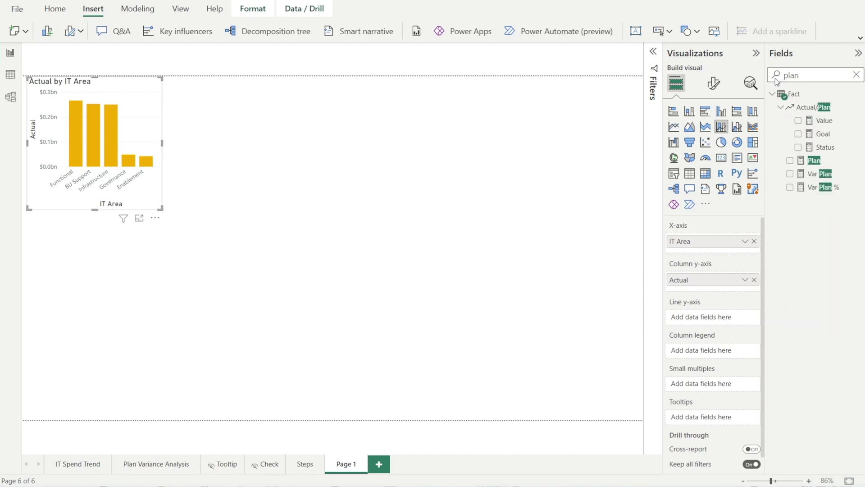
left_click_drag(814, 160, 728, 324)
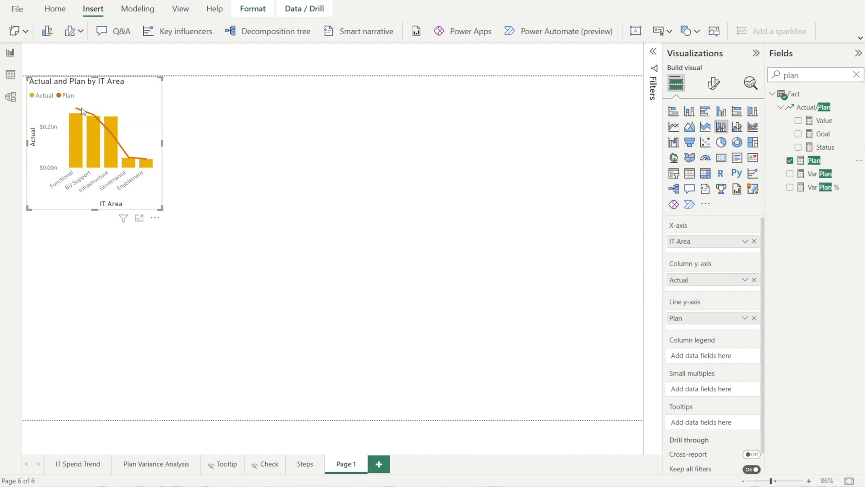
mouse_move(74, 132)
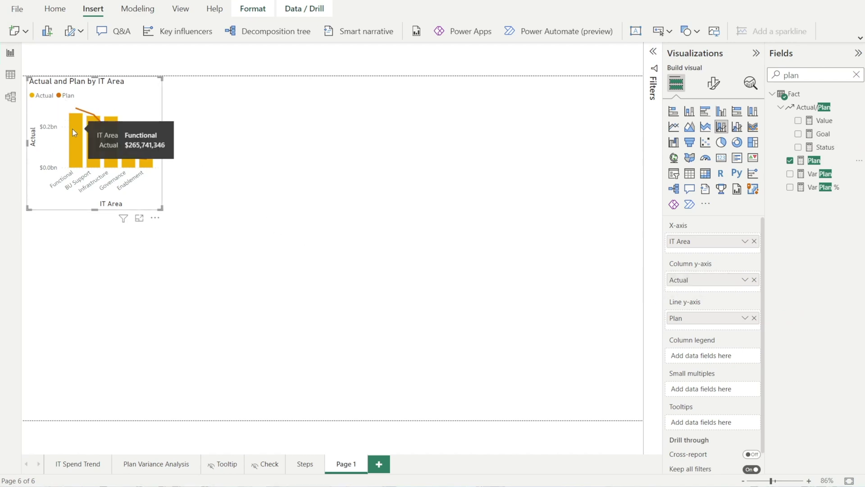
mouse_move(78, 112)
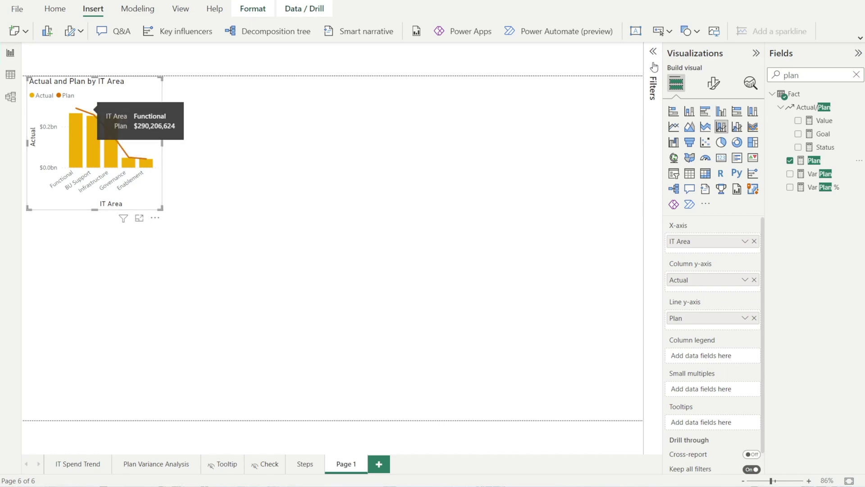
Step: Format the chart's Plan line as dotted and stepped, and enlarge the chart on the page
left_click(716, 89)
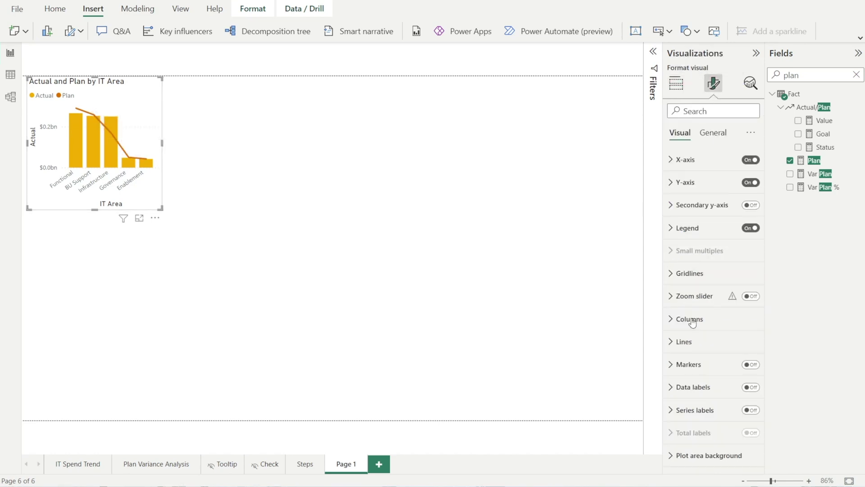
left_click(675, 342)
scroll(710, 359, "down", 5)
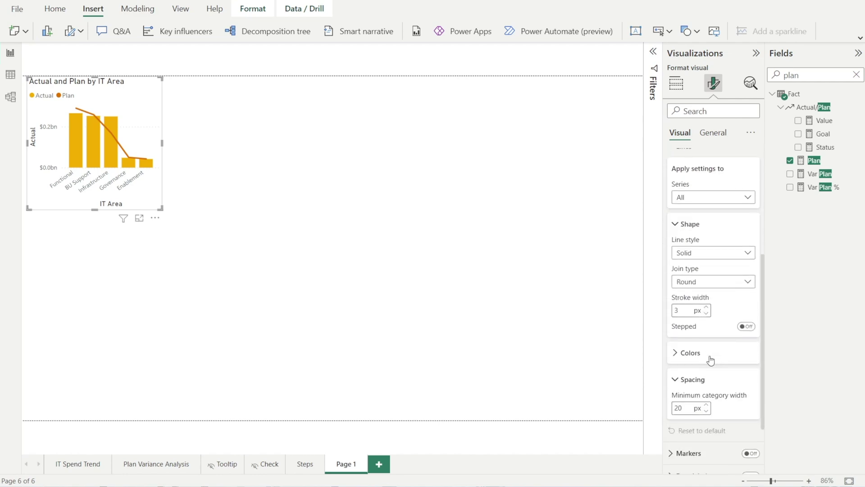
left_click(749, 253)
left_click(717, 292)
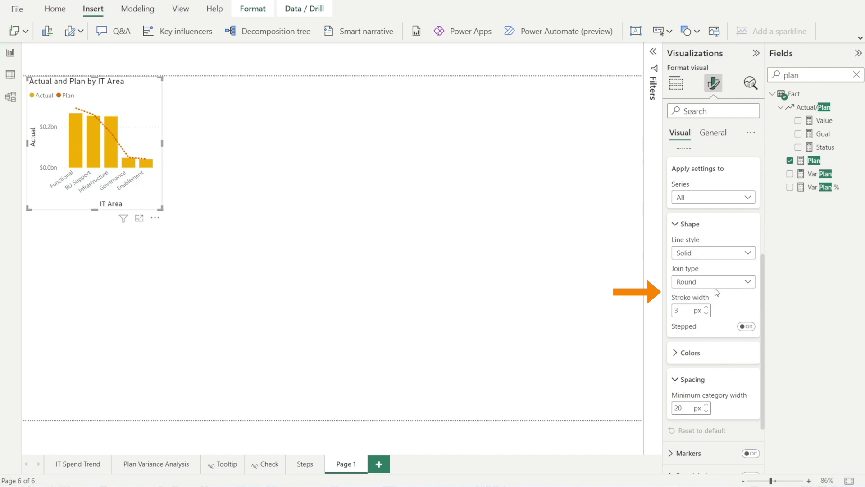
left_click(753, 330)
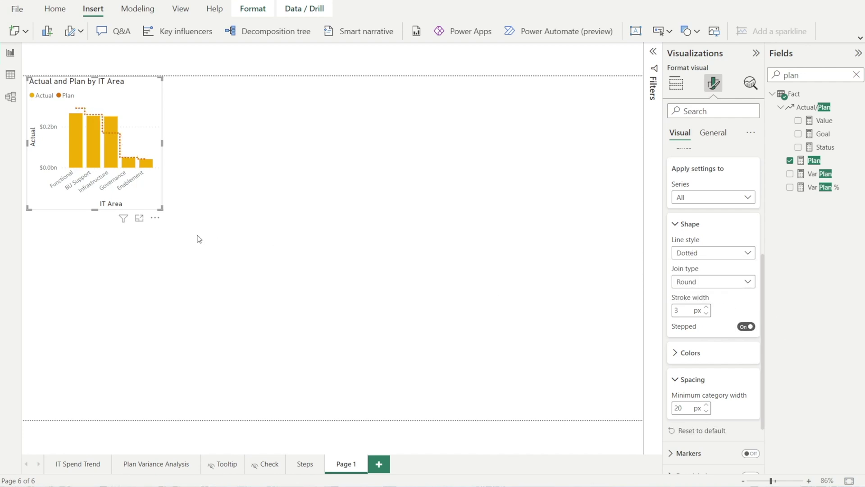
left_click_drag(160, 208, 248, 225)
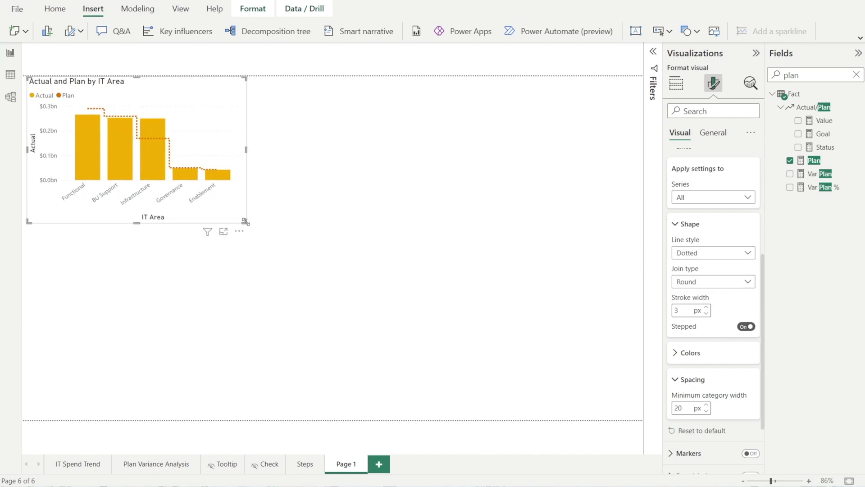
Step: View the Infrastructure column's tooltip in the Actual and Plan by IT Area chart on the IT Spend Trend page
left_click(82, 463)
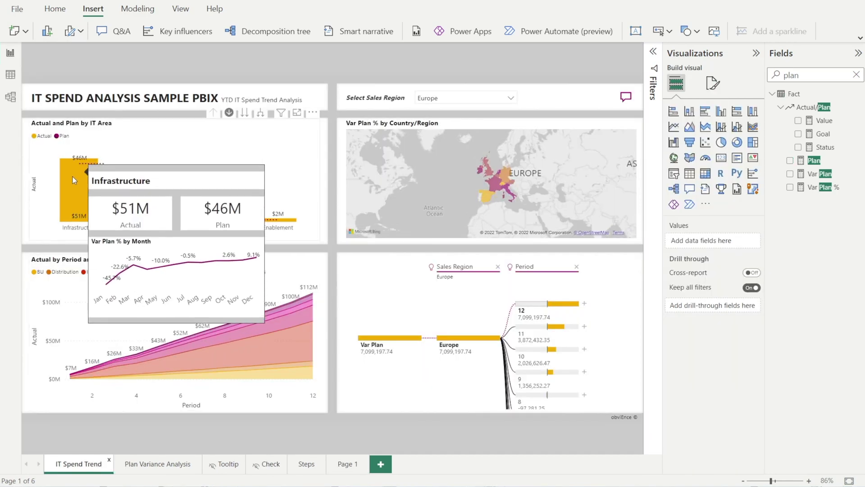
mouse_move(124, 215)
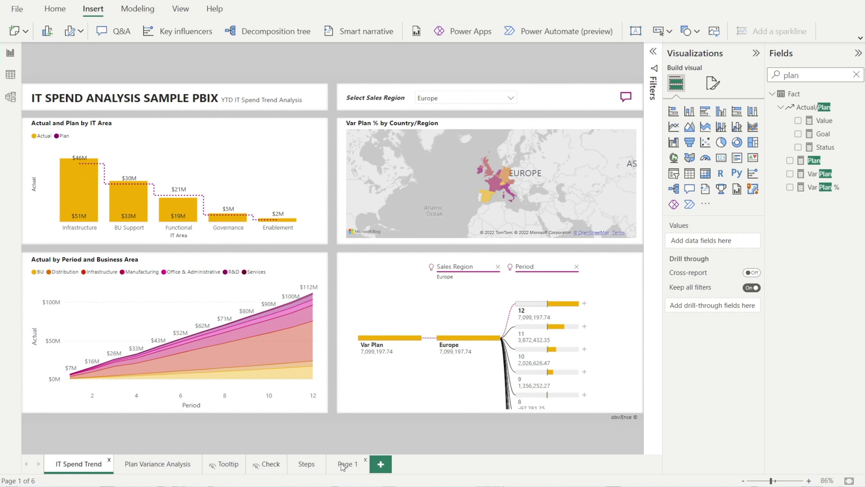
Step: Turn on data labels for the Actual and Plan by IT Area chart on Page 1
left_click(344, 463)
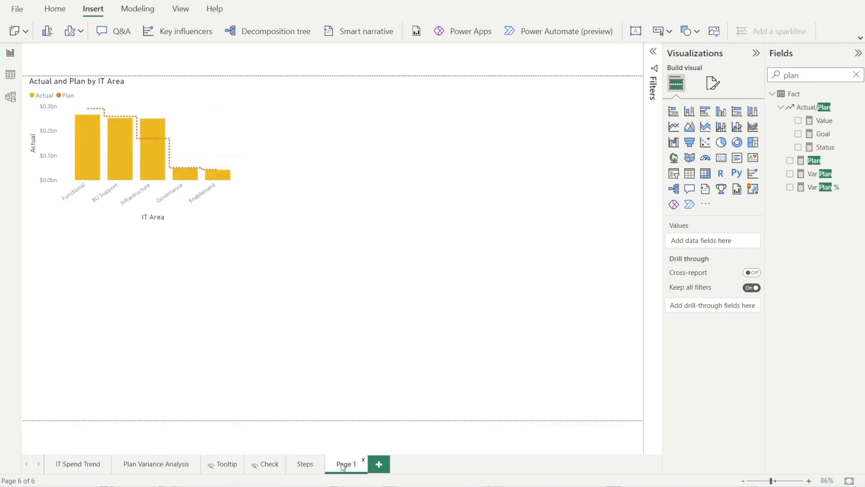
left_click(207, 120)
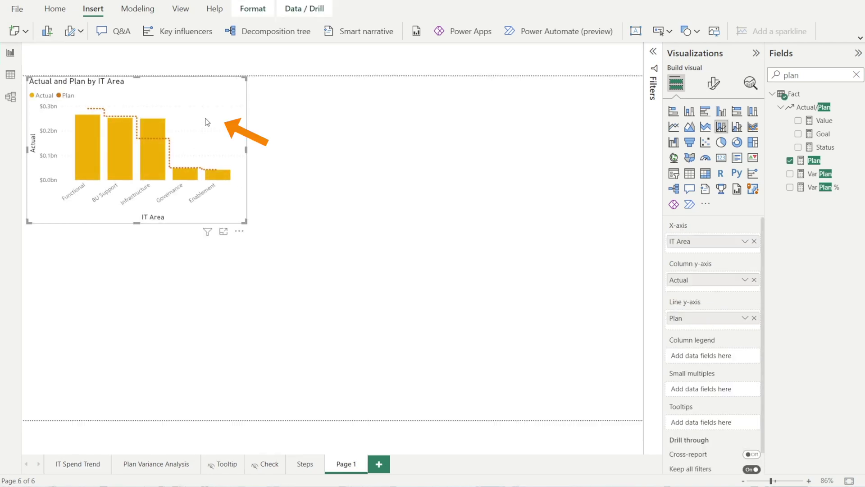
left_click(712, 87)
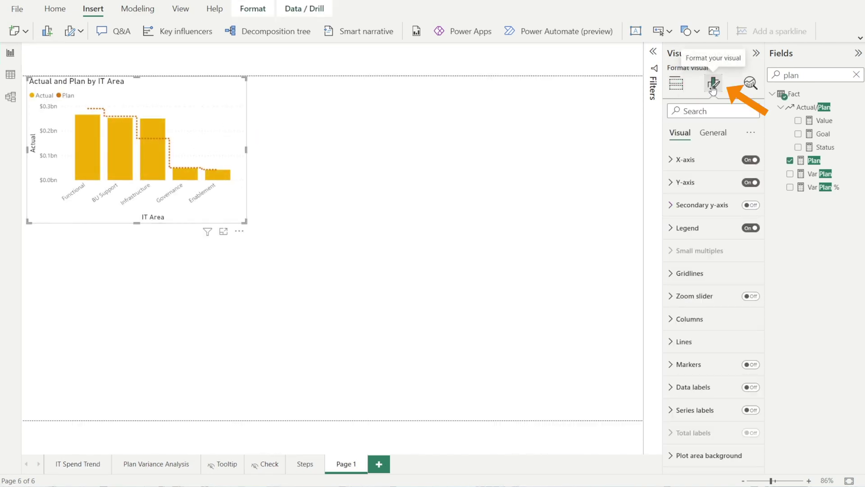
left_click(756, 391)
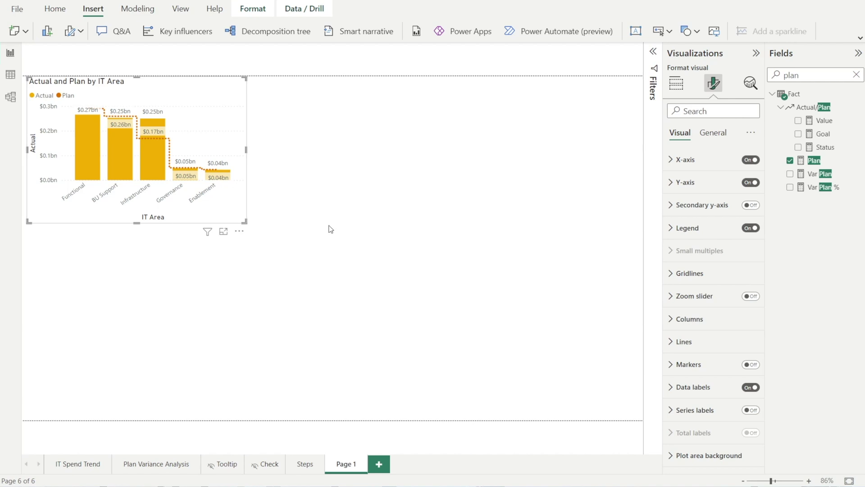
Step: Apply the chart's data label settings to all series and turn off the label background
left_click(678, 394)
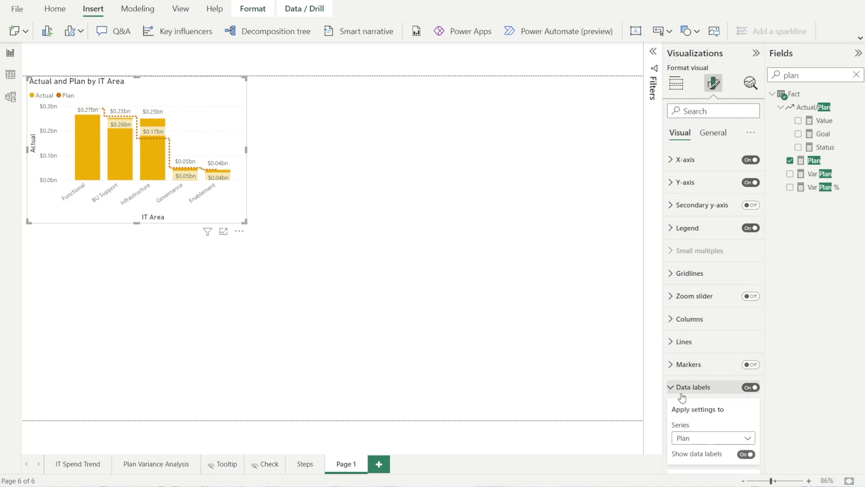
scroll(698, 399, "down", 5)
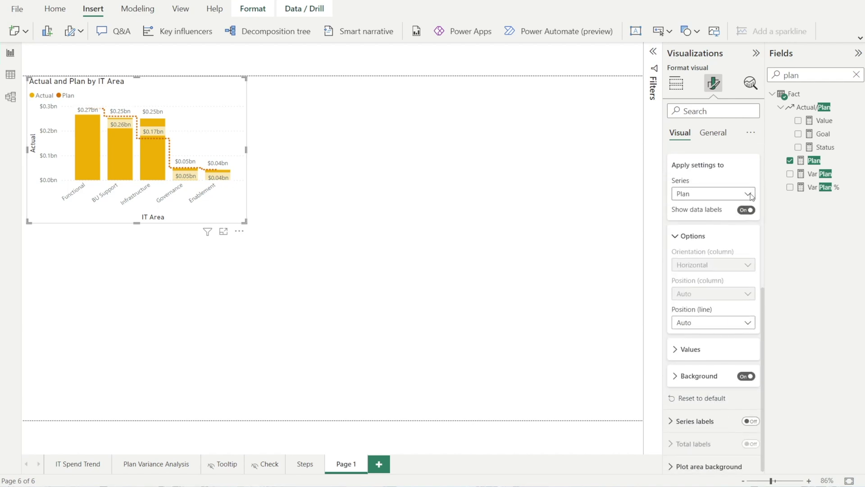
left_click(749, 194)
left_click(728, 208)
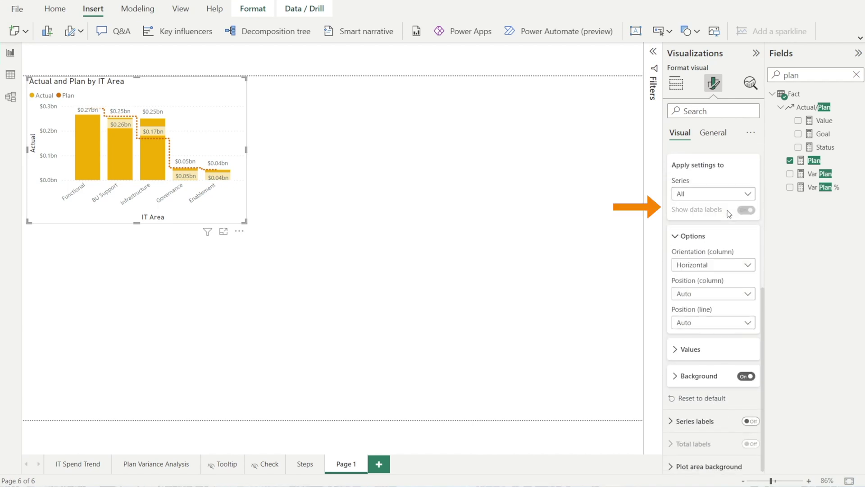
left_click(746, 376)
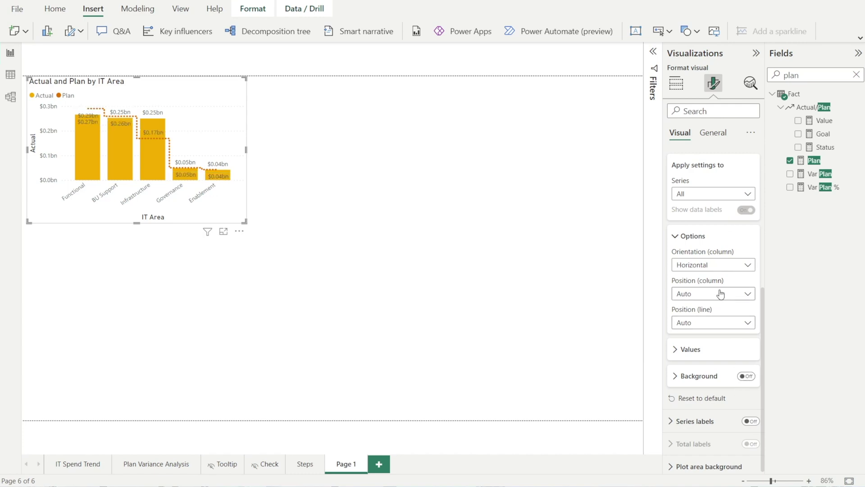
Step: Set the column data labels' position to Inside base, then enlarge the chart and shift it inward from the page corner
left_click(753, 298)
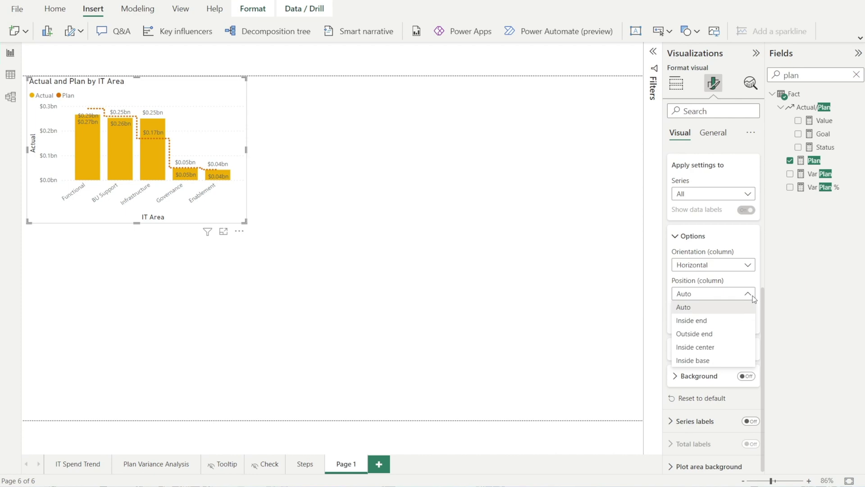
left_click(723, 366)
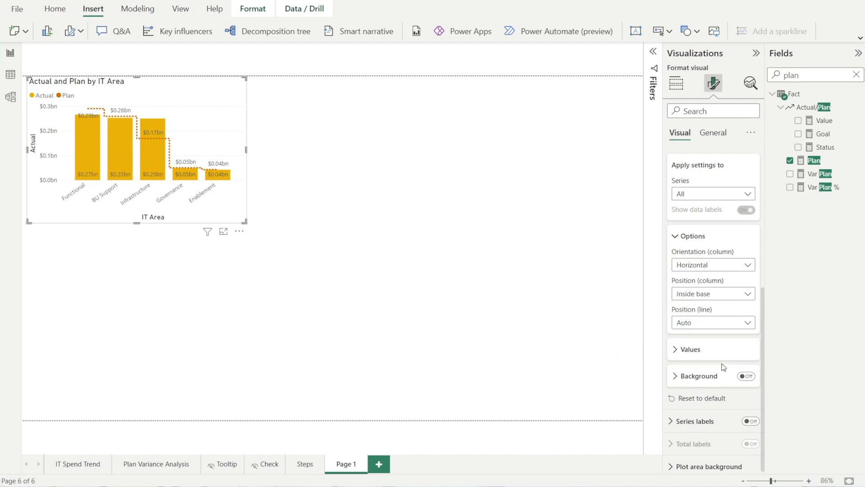
left_click_drag(228, 213, 320, 274)
left_click_drag(97, 121, 49, 93)
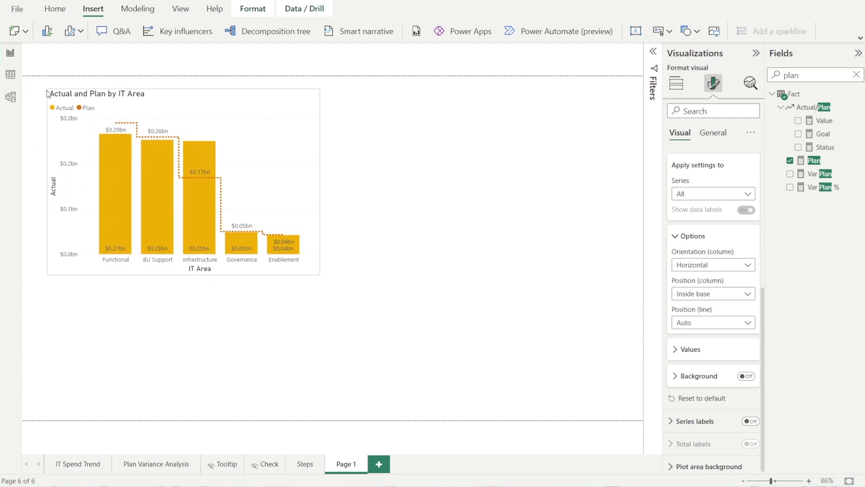
Step: Set the line data label position to Above for the Plan series only
left_click(739, 194)
left_click(727, 235)
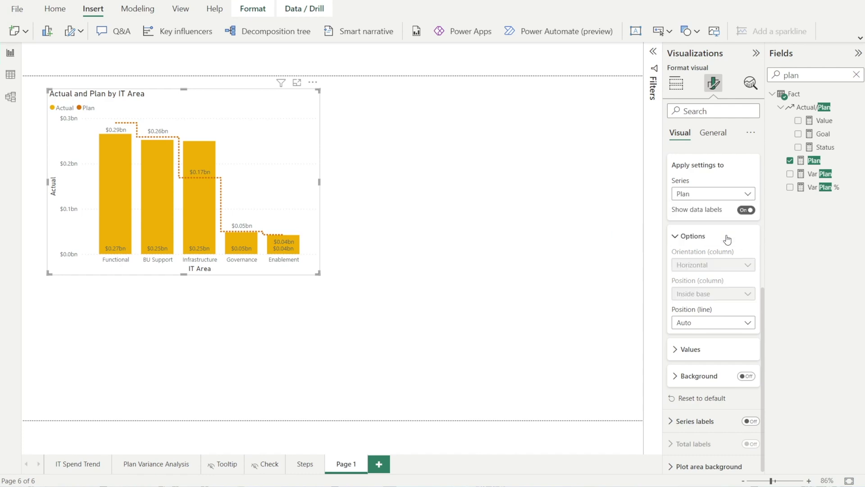
left_click(749, 324)
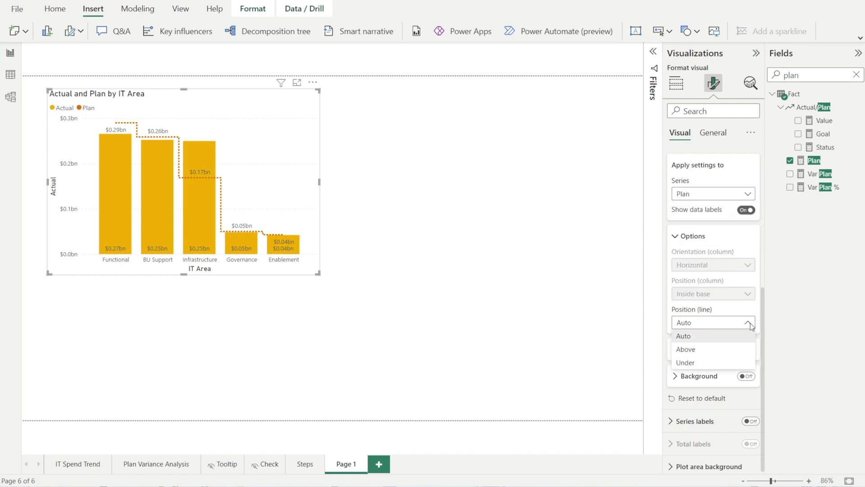
left_click(742, 354)
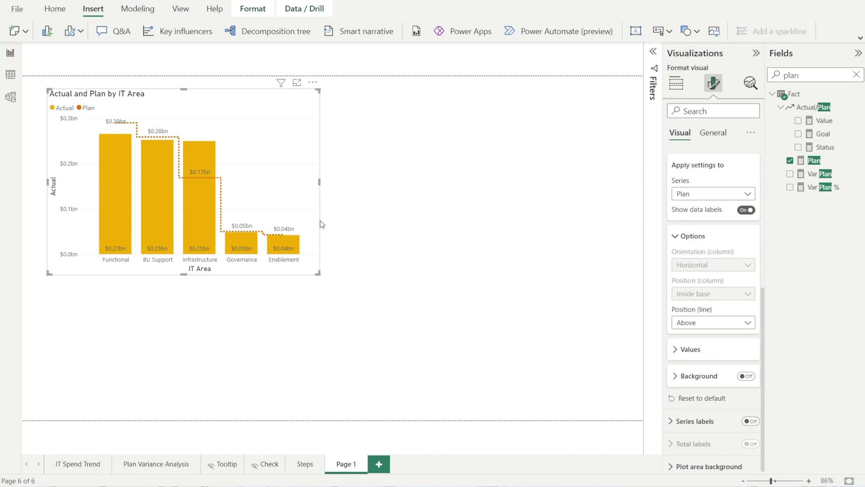
left_click(386, 280)
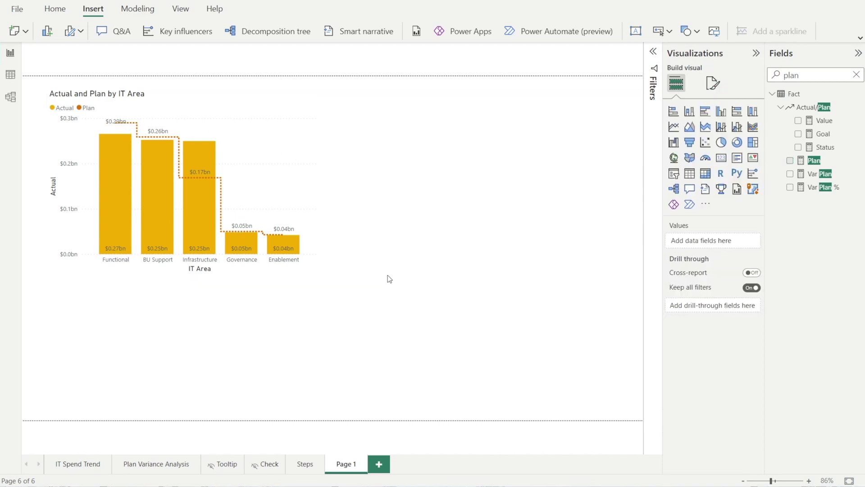
Step: Select all sales regions in the IT Spend Trend page's slicer and compare its IT Area chart with the one on Page 1
left_click(87, 467)
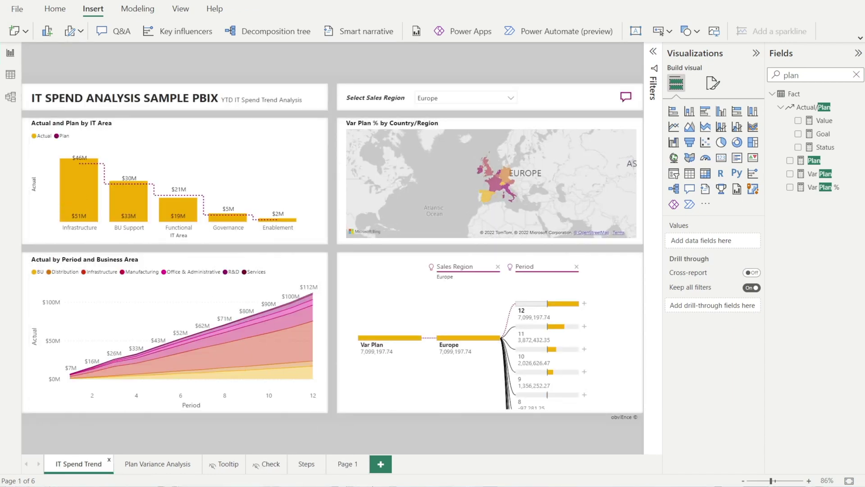
left_click(353, 466)
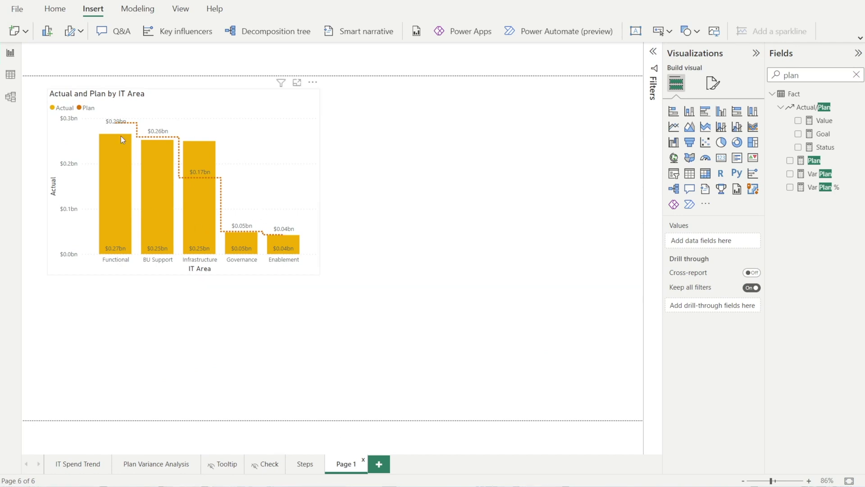
left_click(87, 469)
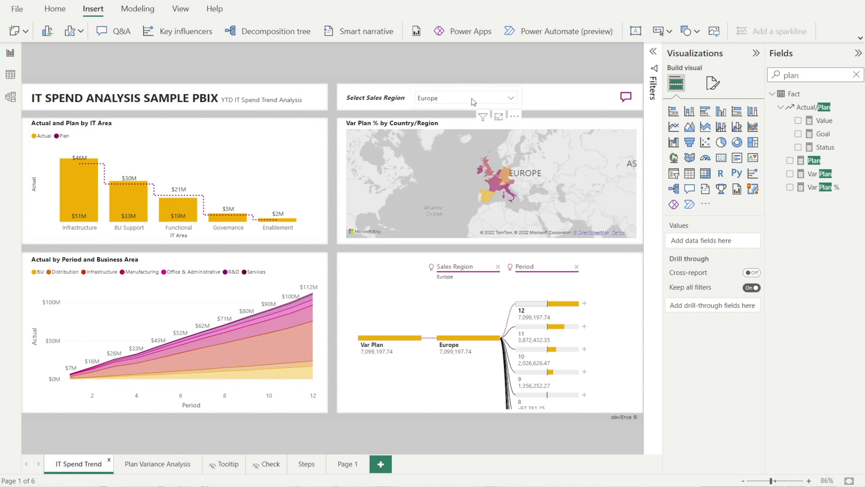
left_click(513, 99)
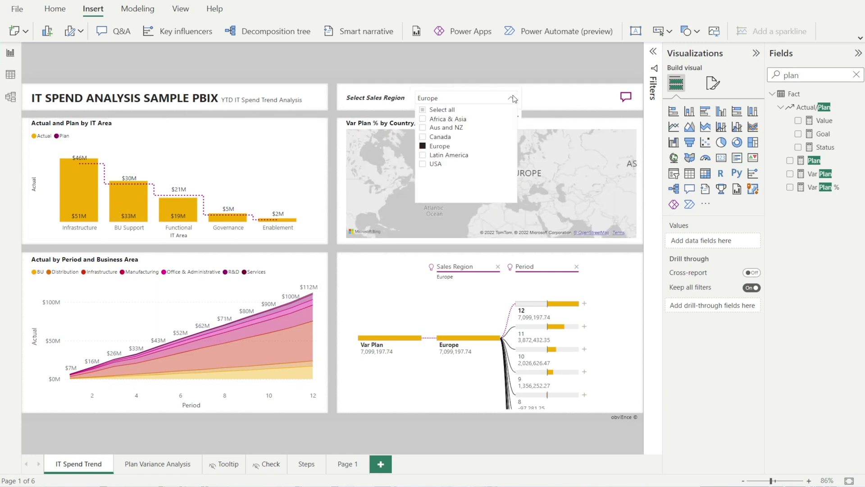
left_click(424, 110)
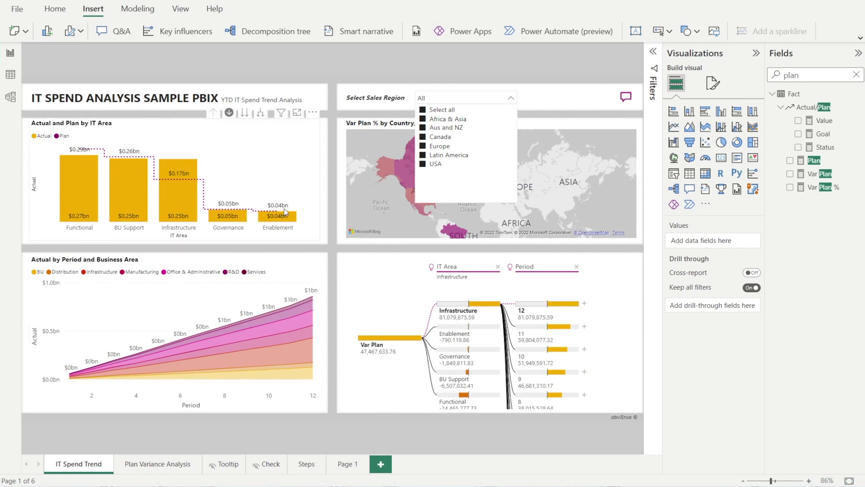
left_click(356, 464)
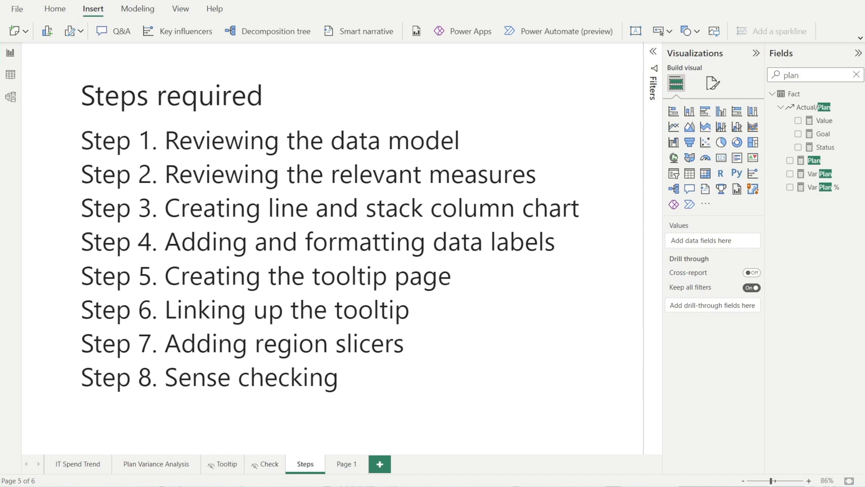
Step: Add a new report page and set its canvas type to Tooltip
left_click(380, 466)
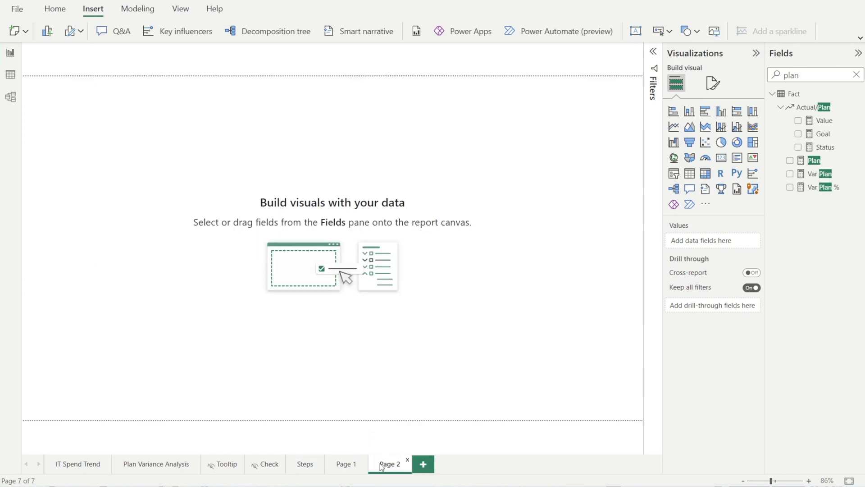
left_click(716, 81)
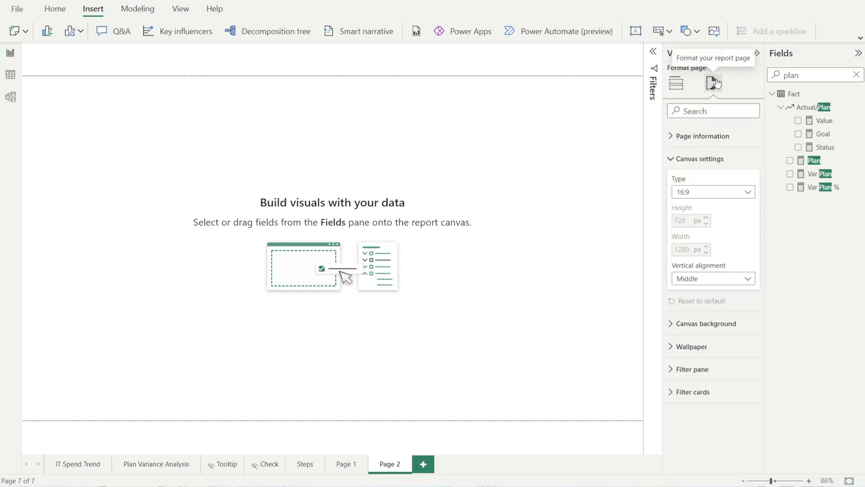
left_click(749, 193)
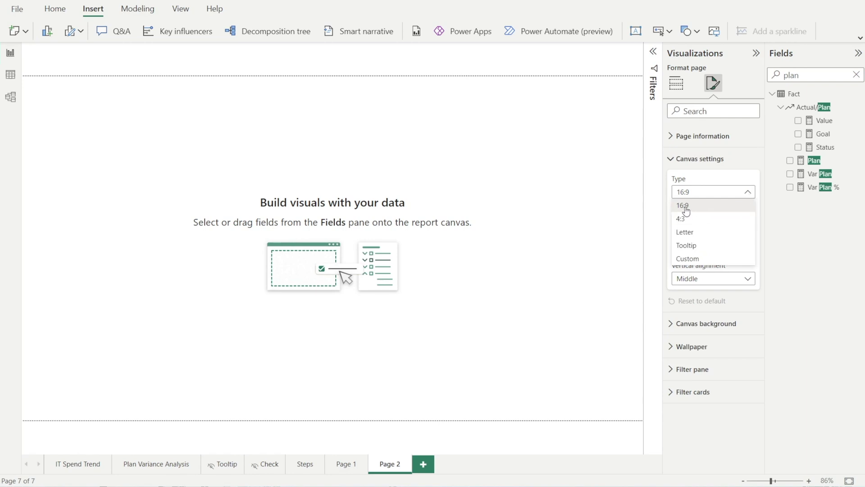
left_click(700, 247)
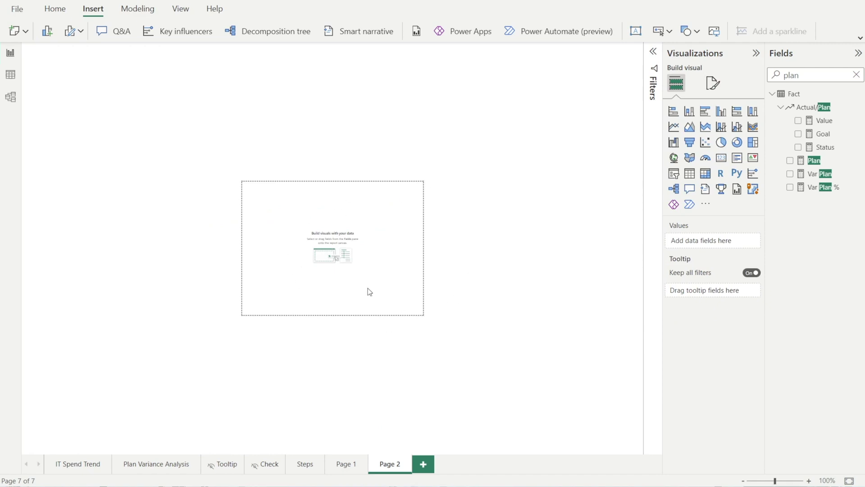
scroll(373, 297, "up", 1)
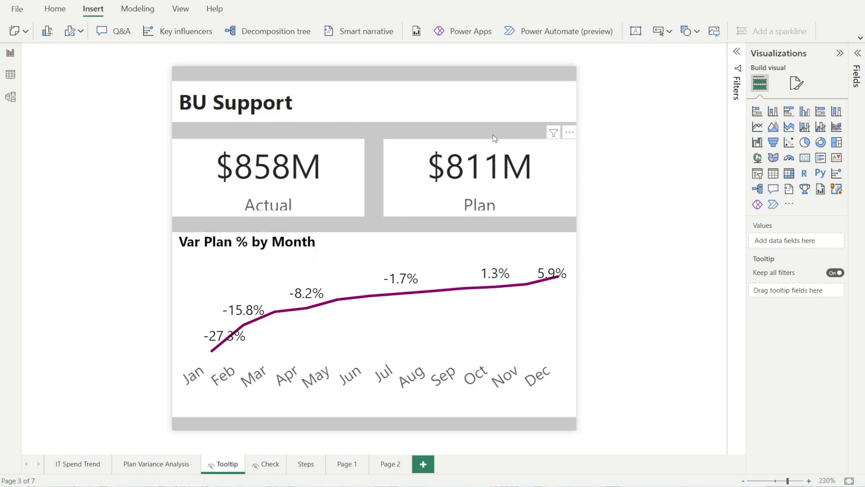
Step: Examine the Tooltip page's title text box, Actual and Plan cards, and Var Plan % by Month line chart
left_click(356, 110)
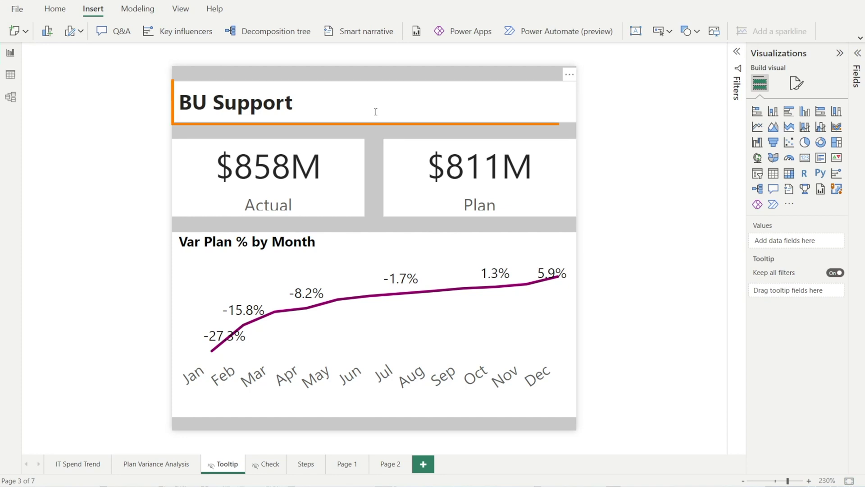
left_click(404, 110)
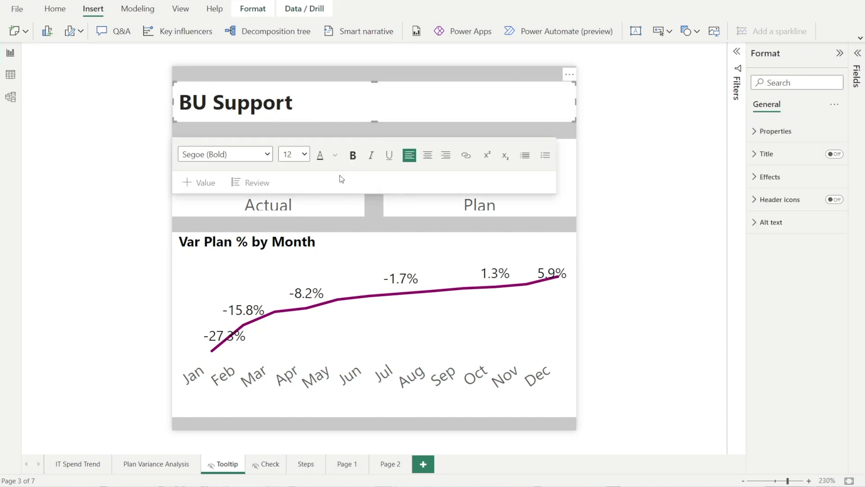
left_click(637, 141)
left_click(322, 211)
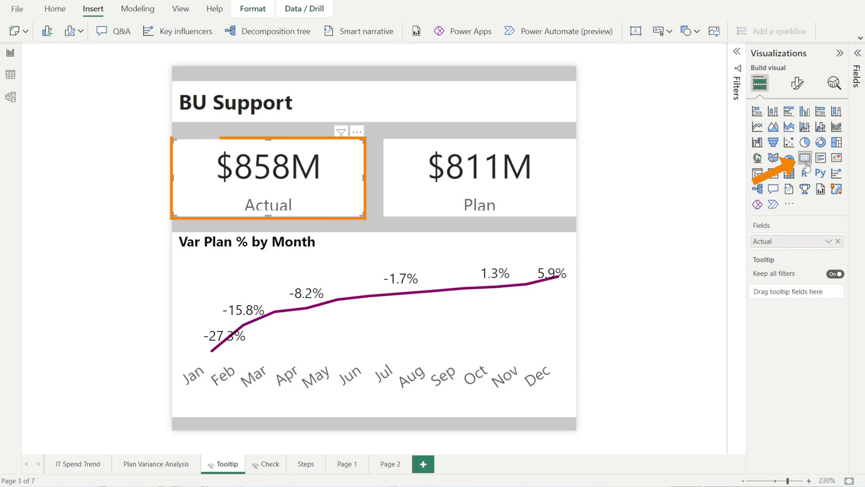
left_click(528, 209)
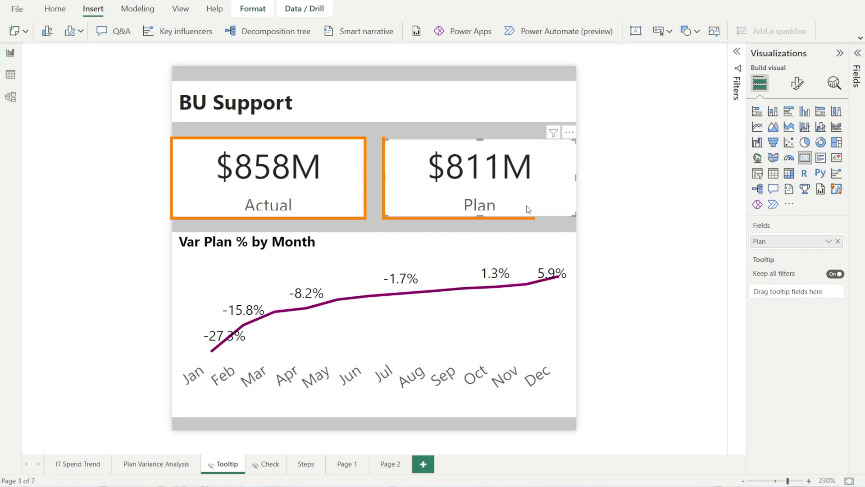
left_click(480, 250)
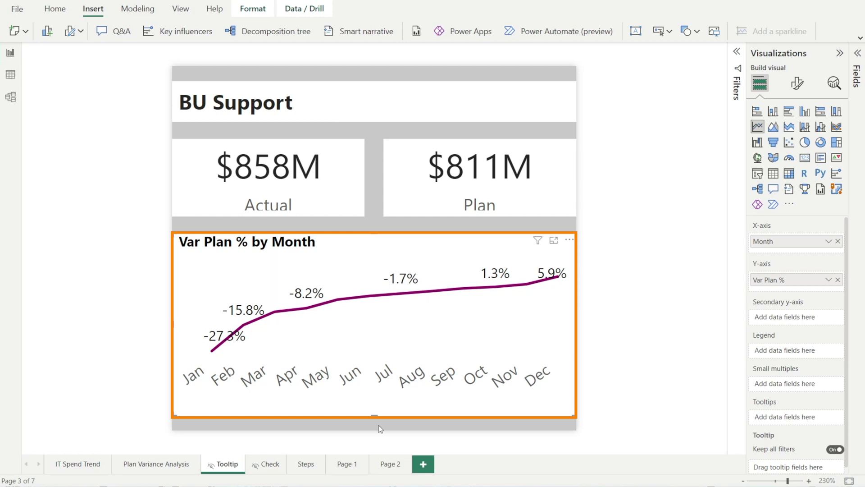
Step: Insert a line chart on Page 2 with Var Plan % as its Y-axis
left_click(387, 468)
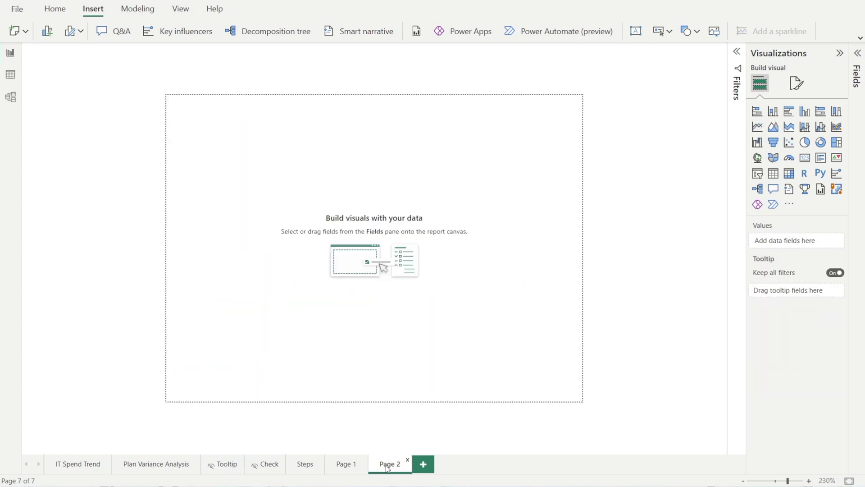
left_click(757, 127)
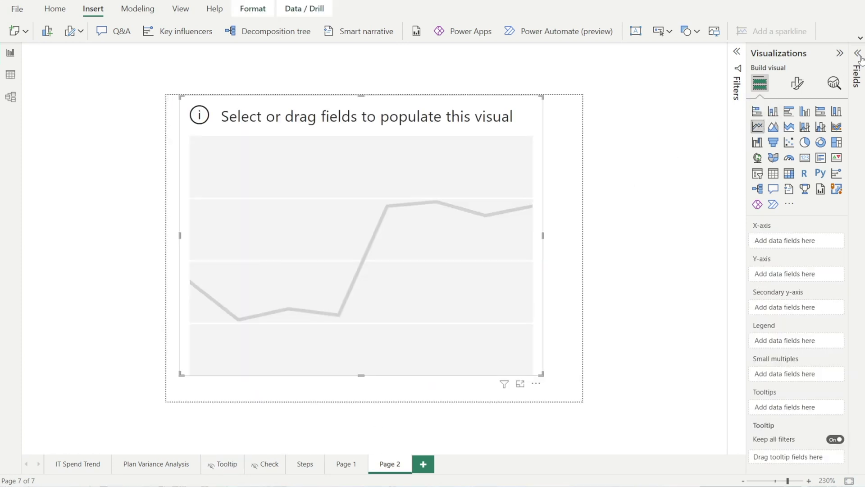
left_click(858, 55)
type("var")
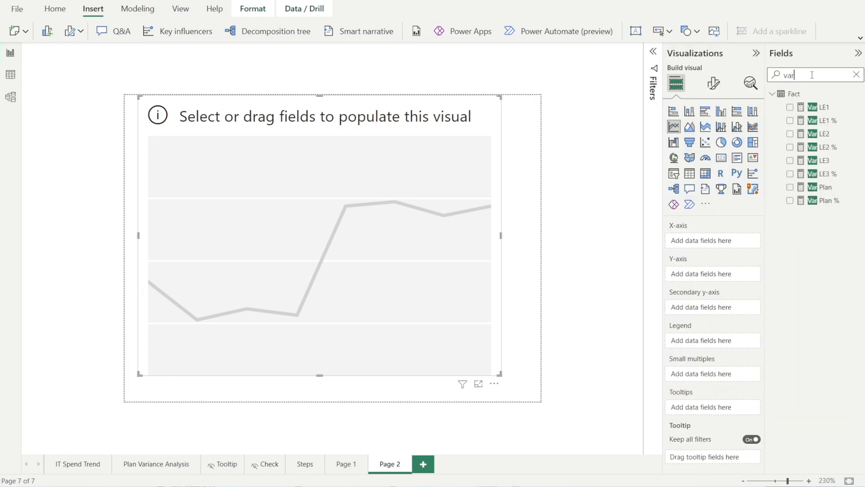
left_click_drag(832, 205, 744, 276)
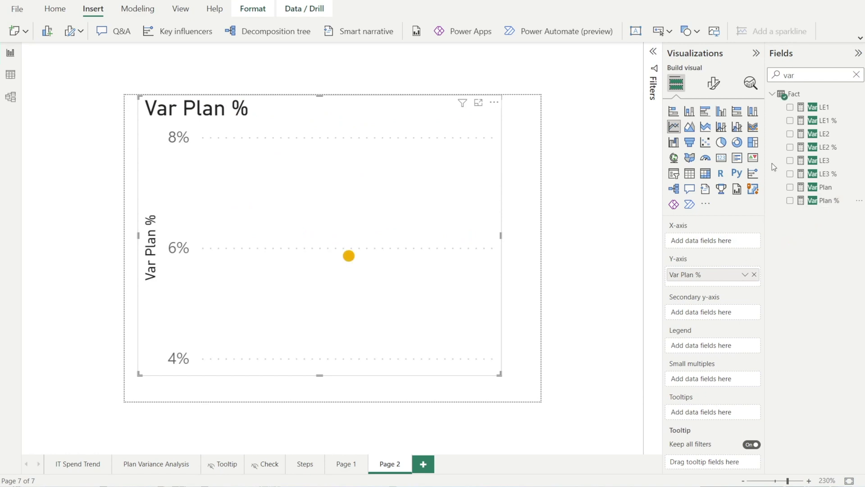
Step: Search the fields for month and put Month on the X-axis of the Var Plan % line chart
type("month")
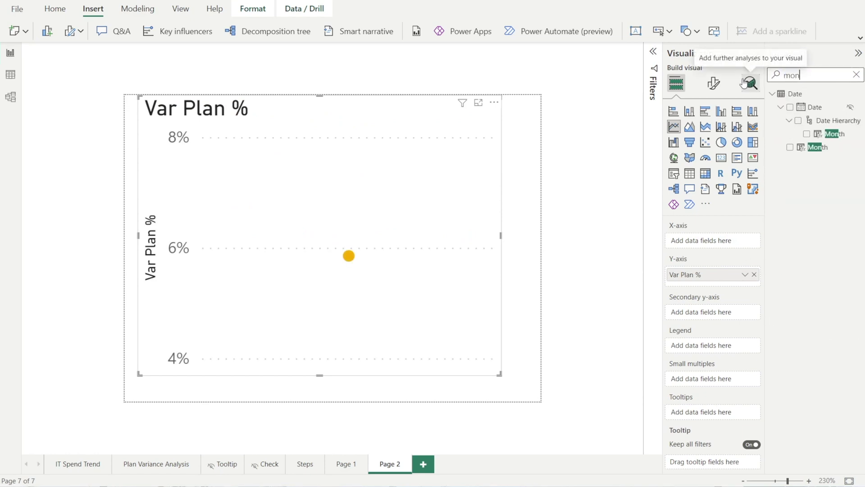
left_click_drag(806, 147, 717, 245)
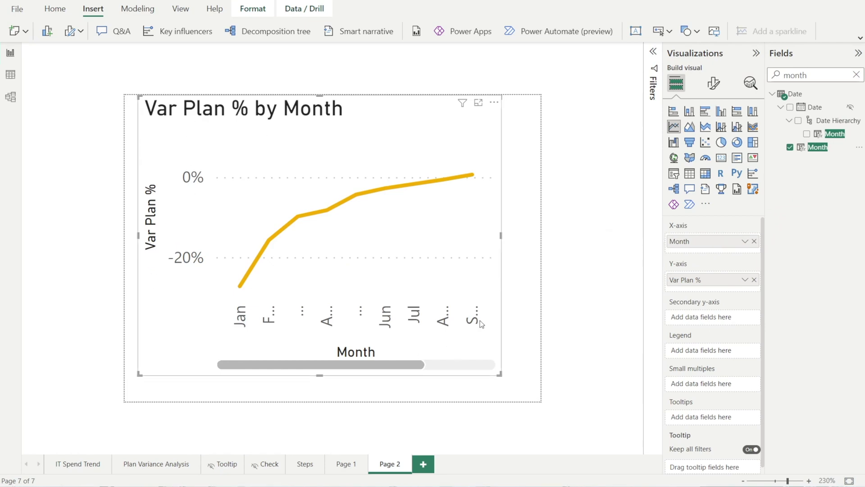
Step: Set the line chart's X-axis values to font size 8 and turn off the X-axis title
left_click(717, 85)
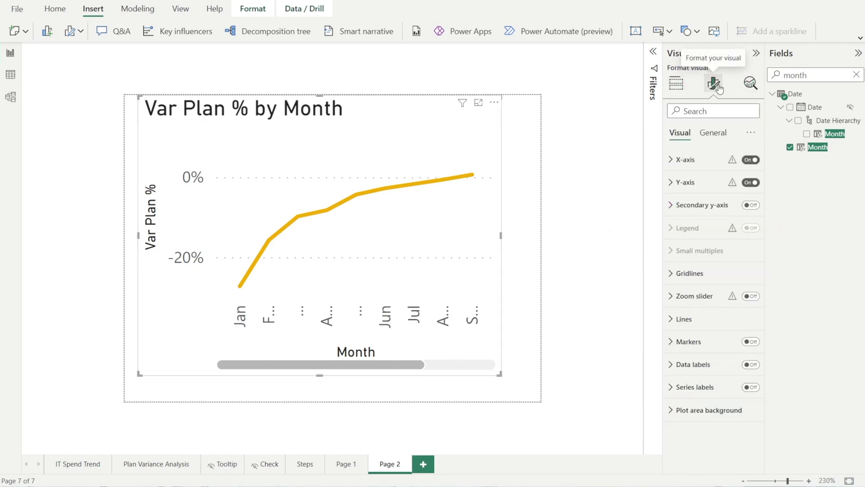
left_click(685, 164)
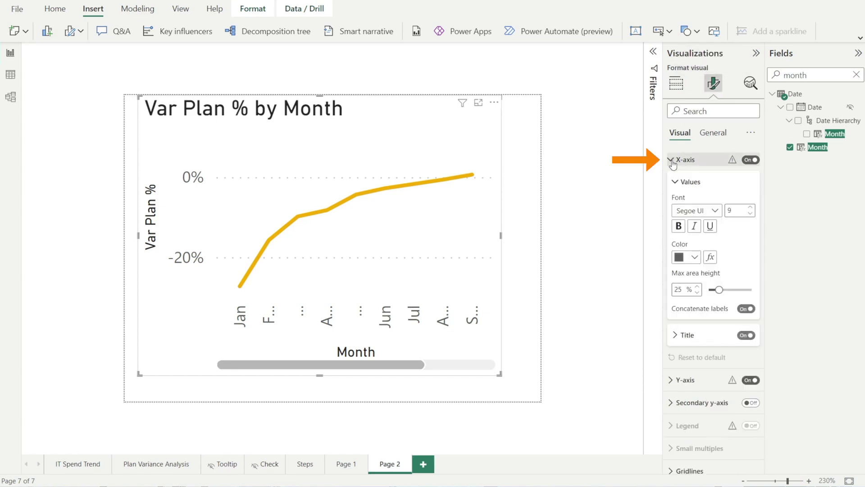
left_click(750, 215)
left_click(737, 342)
Step: Set the line chart's Y-axis values to font size 8 and turn off the Y-axis title
left_click(684, 381)
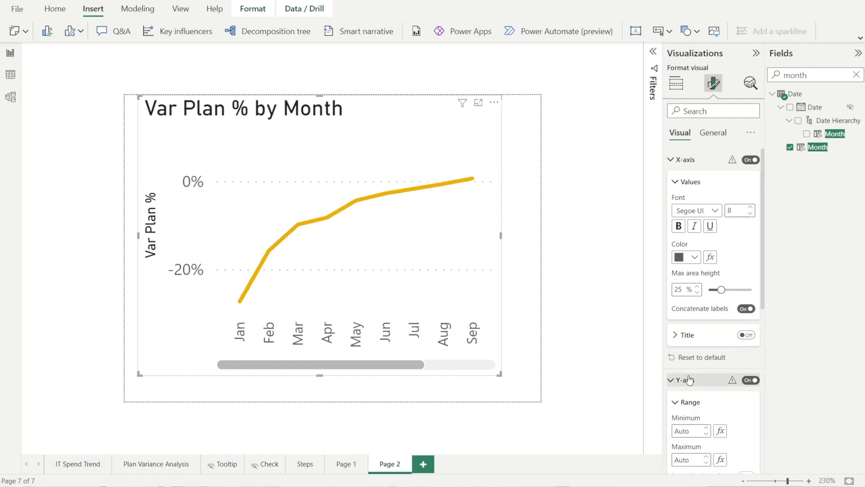
scroll(689, 378, "down", 3)
scroll(690, 374, "down", 3)
scroll(690, 367, "up", 3)
left_click(677, 370)
scroll(690, 378, "down", 3)
left_click(750, 307)
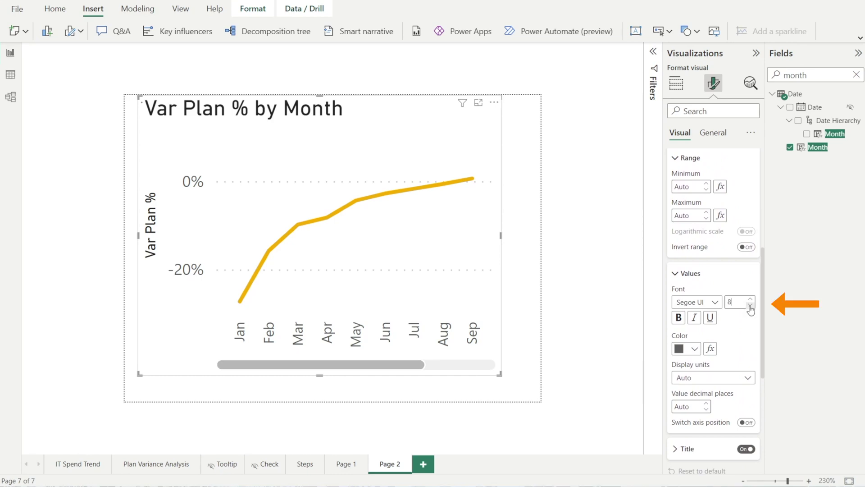
scroll(748, 316, "down", 3)
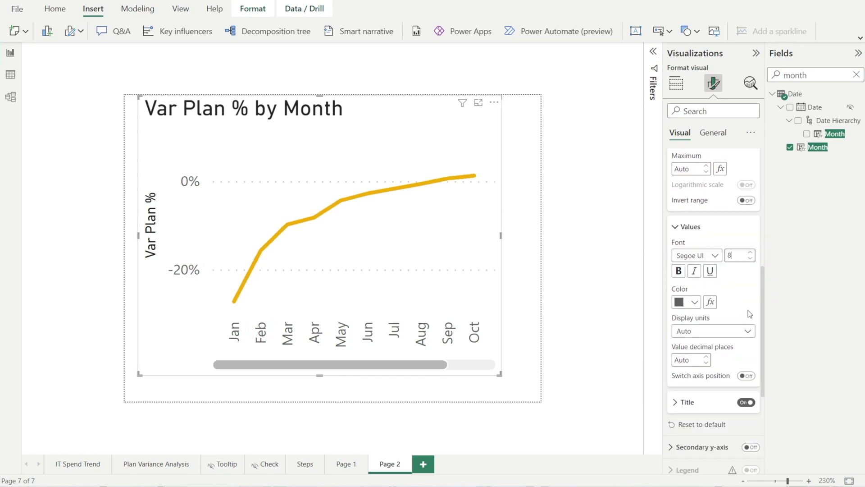
scroll(741, 354, "up", 1)
left_click(744, 351)
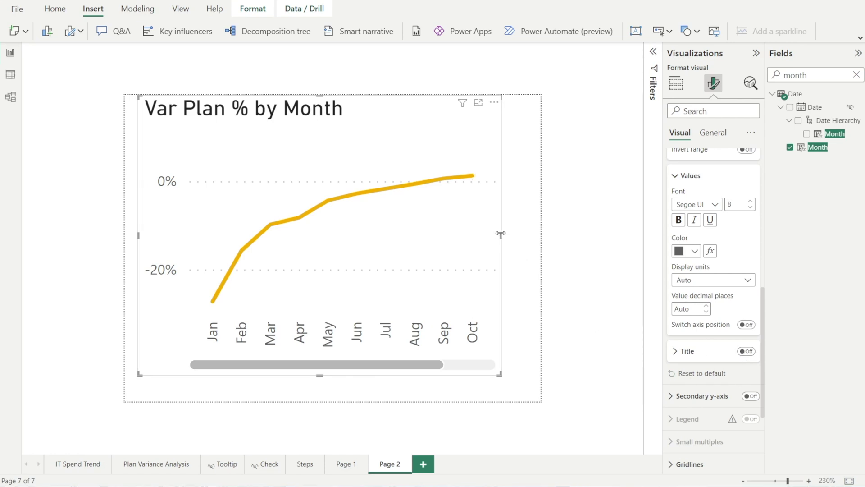
Step: Widen the line chart to nearly the full page width and reduce its title's font size to 8
left_click_drag(500, 233, 535, 232)
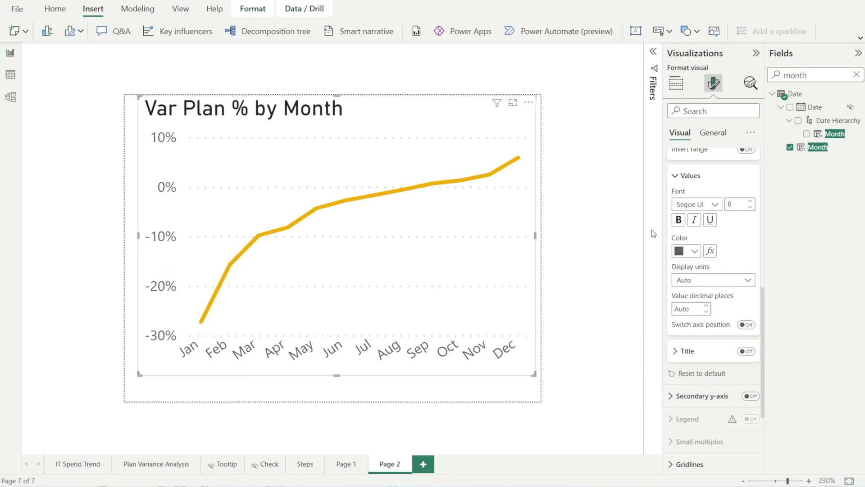
scroll(728, 272, "down", 2)
scroll(721, 270, "up", 8)
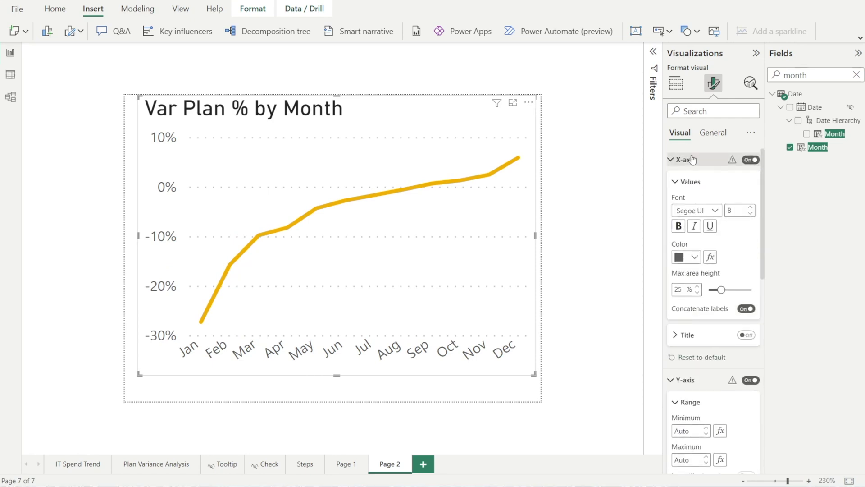
left_click(704, 134)
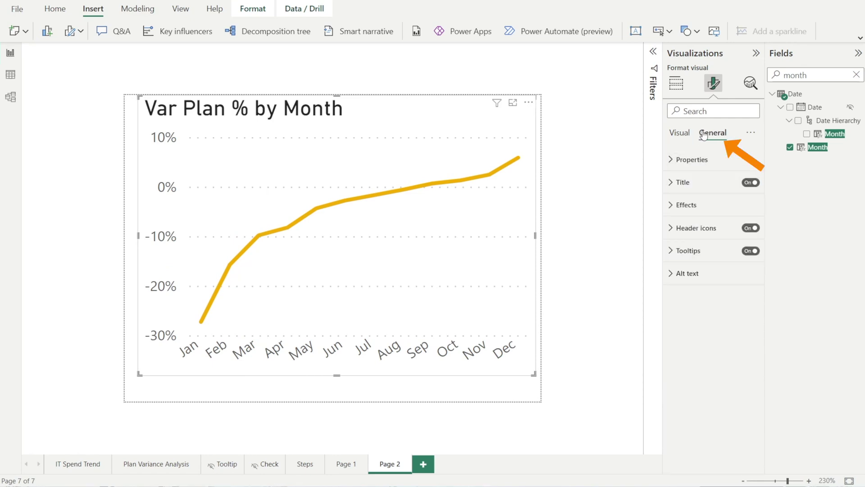
left_click(673, 183)
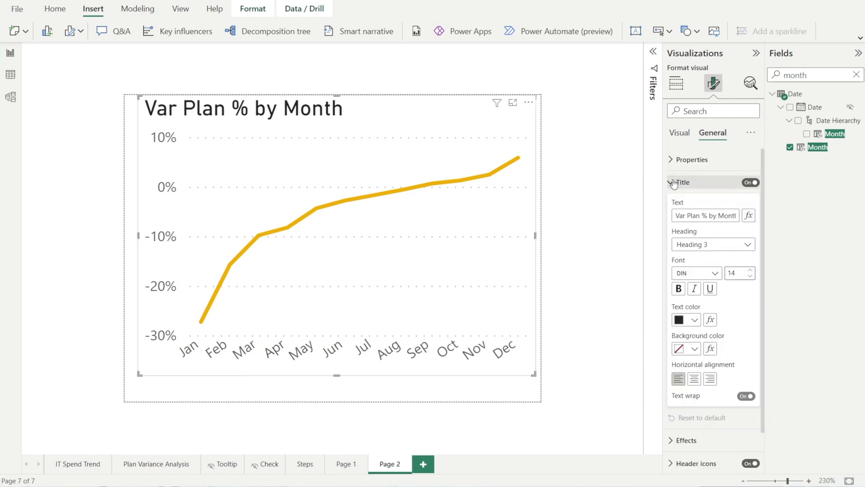
left_click(750, 277)
left_click(751, 277)
left_click(750, 276)
left_click(750, 276)
left_click(750, 276)
left_click(750, 277)
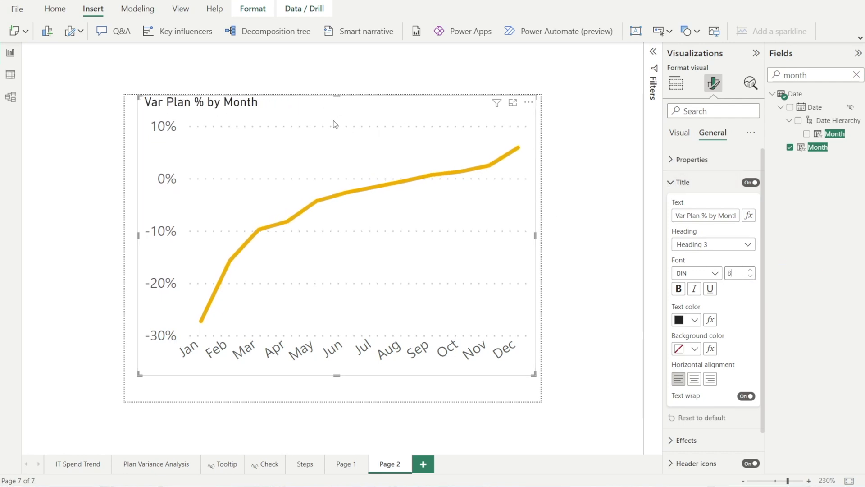
Step: Shrink the line chart's height so it fills only the lower part of the page, and set its title's font size to 9
left_click_drag(336, 106, 330, 217)
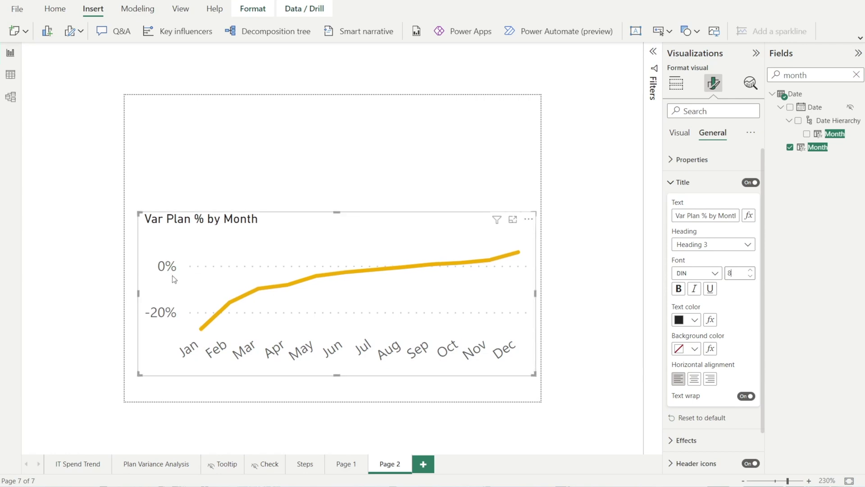
left_click(750, 270)
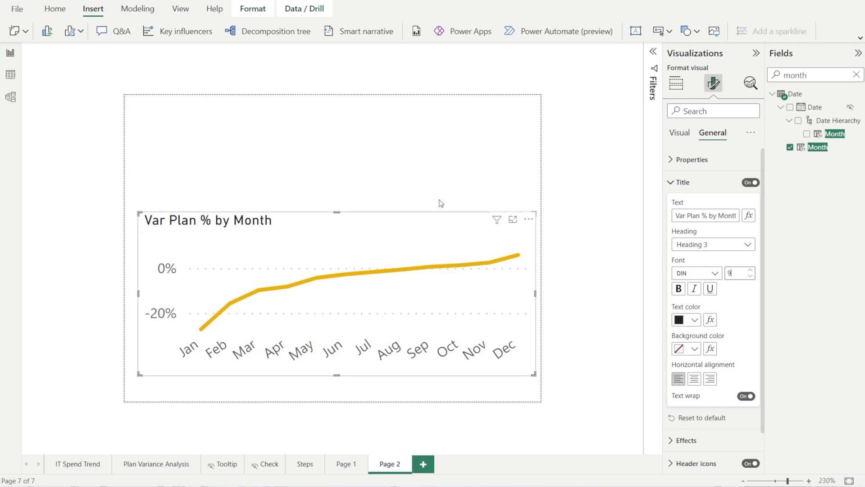
left_click_drag(338, 216, 342, 216)
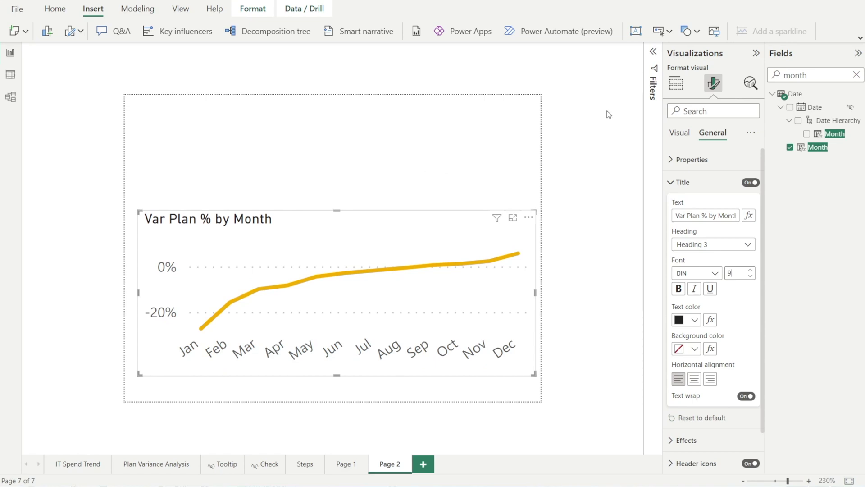
Step: Insert a card visual above the line chart and fill it with the Actual measure
left_click(419, 162)
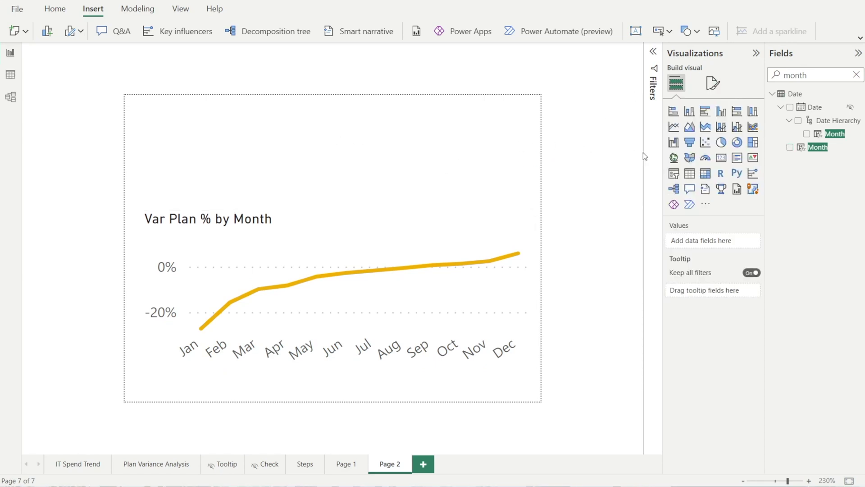
left_click(721, 160)
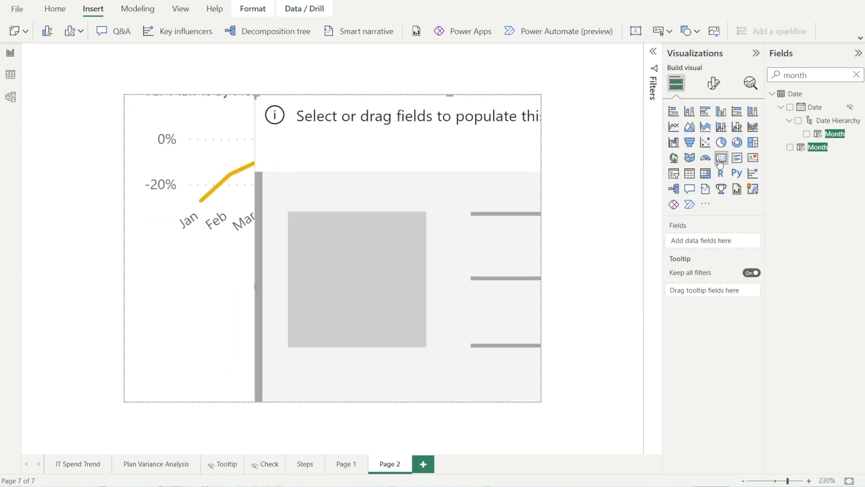
left_click_drag(451, 96, 331, 144)
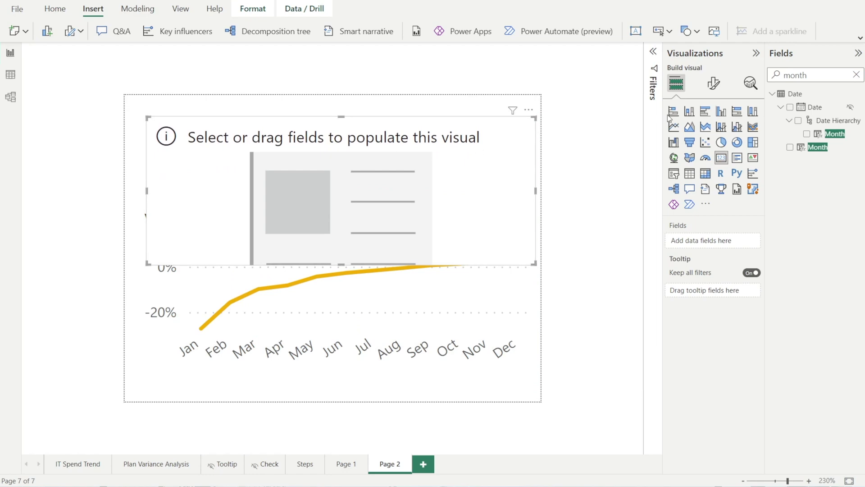
left_click_drag(842, 78, 772, 75)
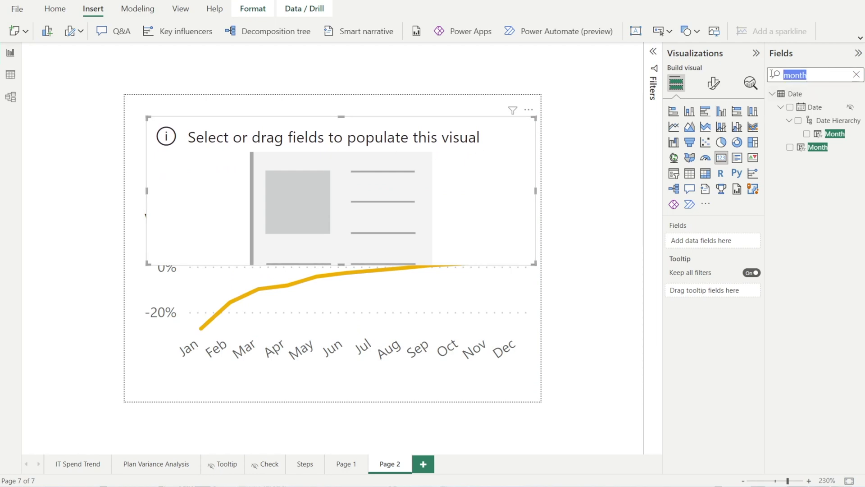
type("actual")
left_click_drag(816, 107, 729, 242)
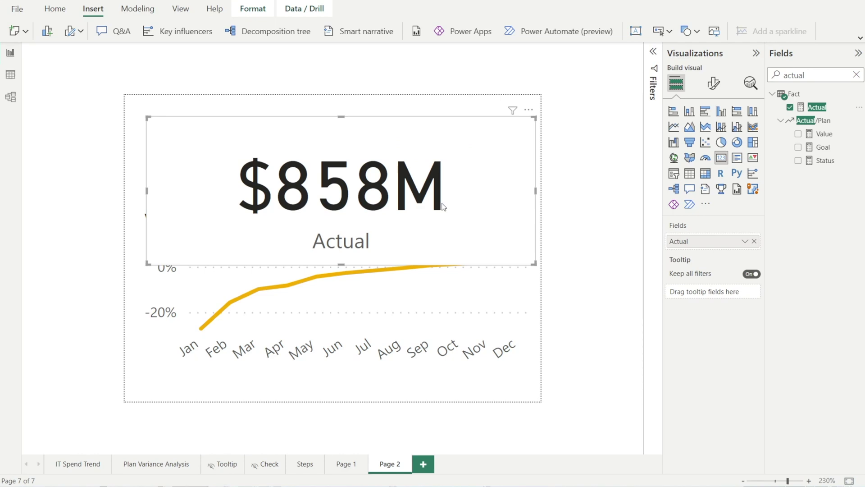
Step: Set the Actual card's callout value to font size 10 and its category label to font size 8
left_click(715, 84)
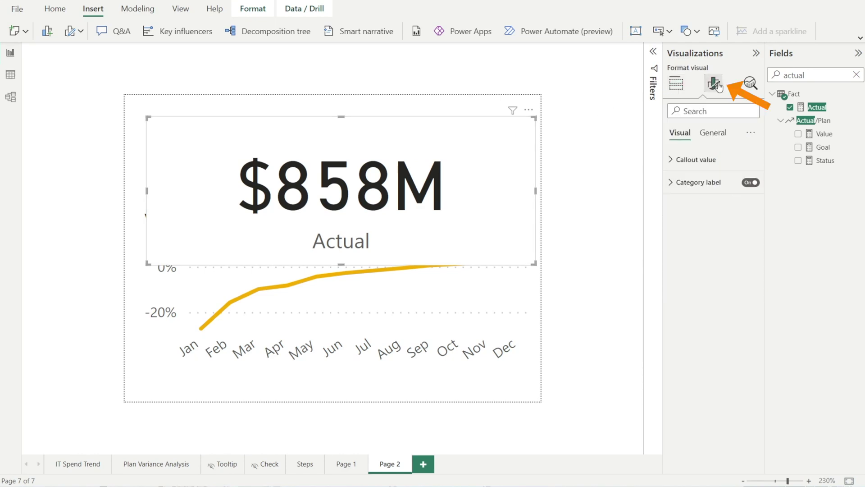
left_click(675, 163)
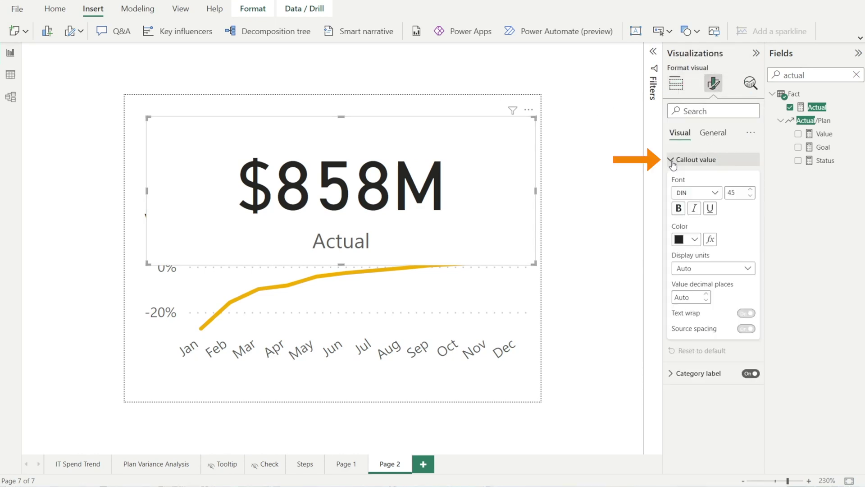
left_click(751, 196)
left_click(750, 196)
left_click_drag(717, 192, 718, 201)
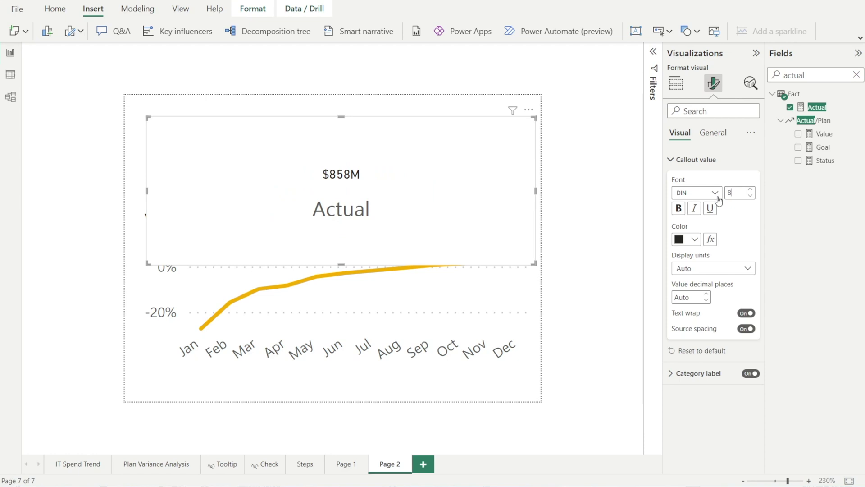
left_click(672, 374)
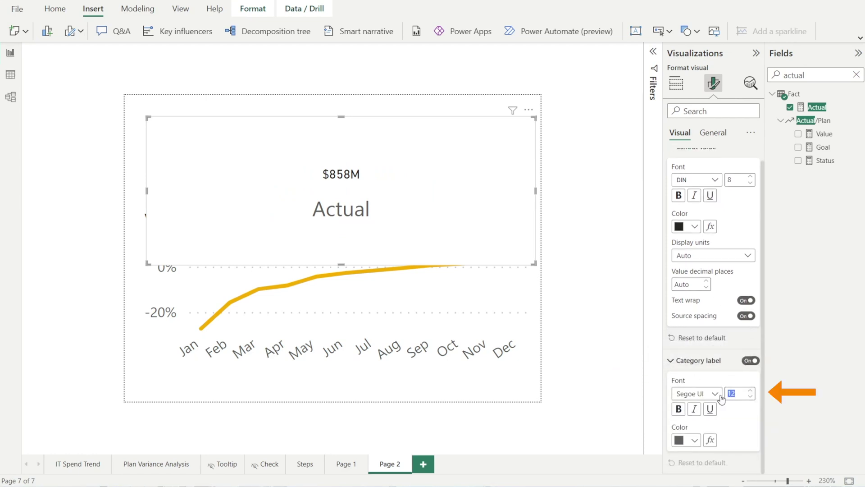
type("8")
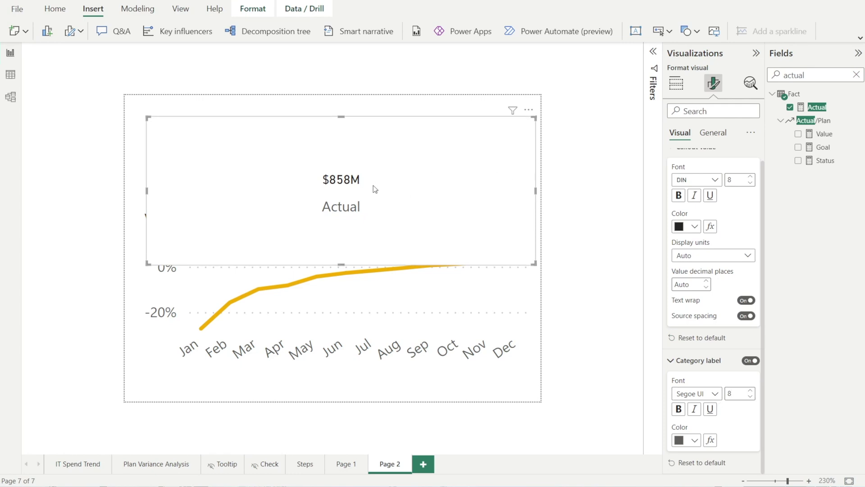
left_click(751, 177)
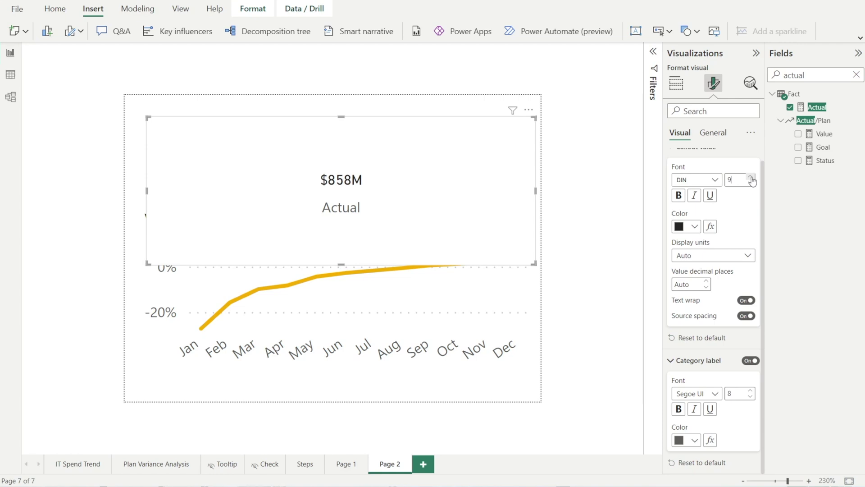
left_click(750, 177)
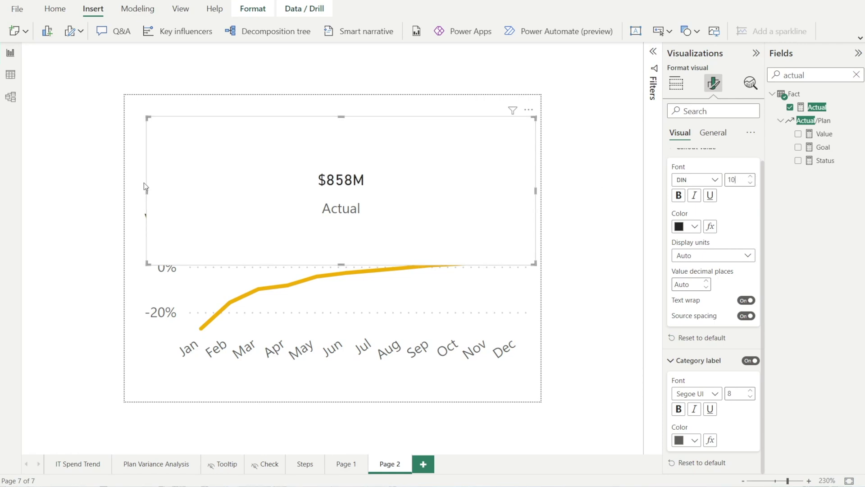
Step: Shrink the Actual card to fit just above the line chart's title and place a copy of it to its right
left_click_drag(342, 119, 351, 205)
left_click_drag(535, 234, 286, 198)
key("ctrl+c")
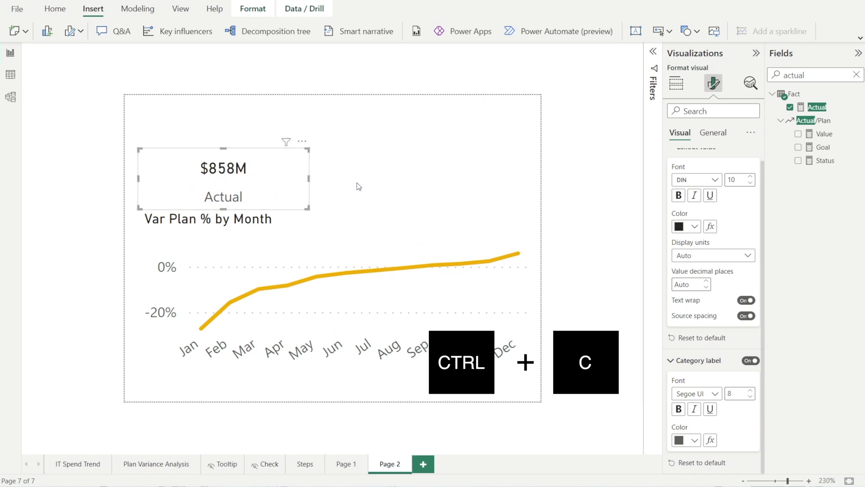
left_click(333, 189)
key("ctrl+v")
left_click_drag(286, 188, 479, 183)
Step: Replace Actual with the Plan measure in the copied card
left_click_drag(810, 75, 777, 76)
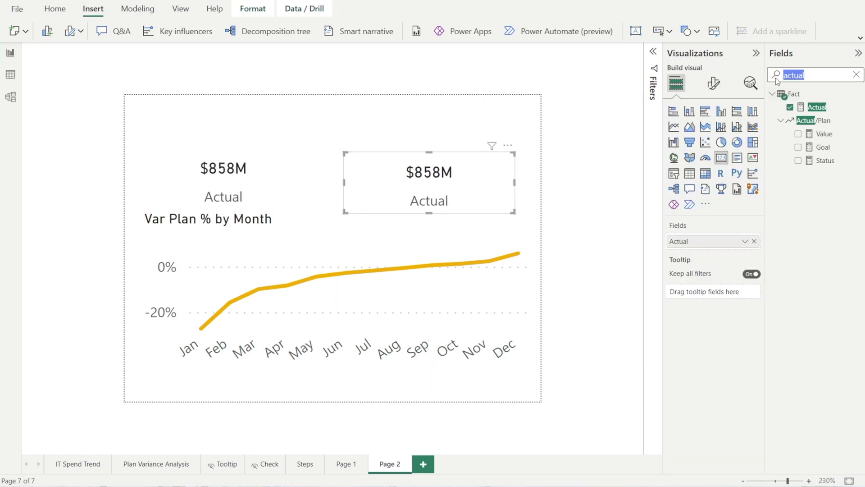
type("plan")
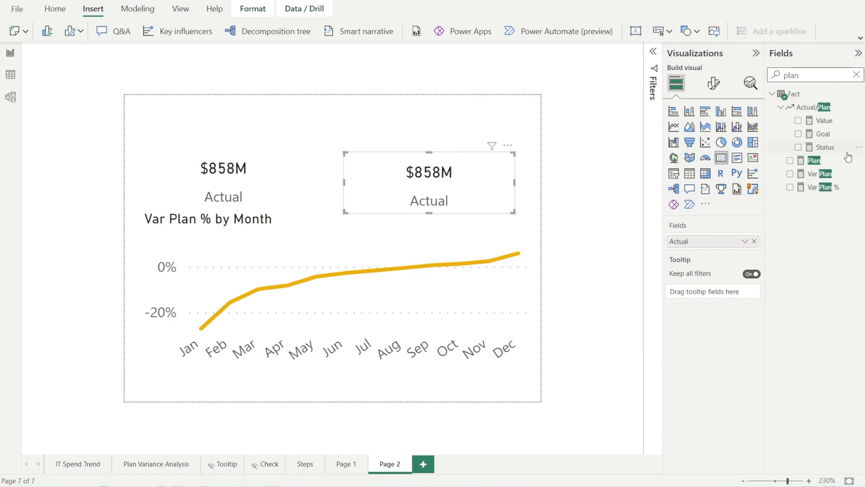
left_click_drag(816, 163, 726, 241)
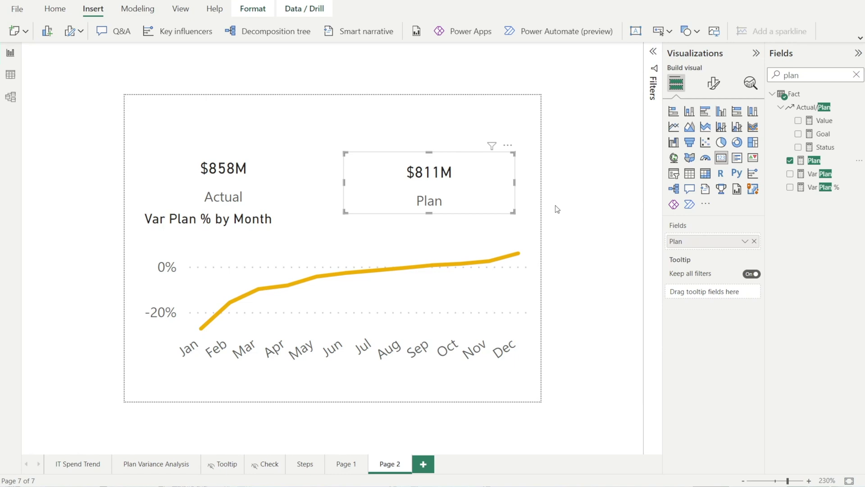
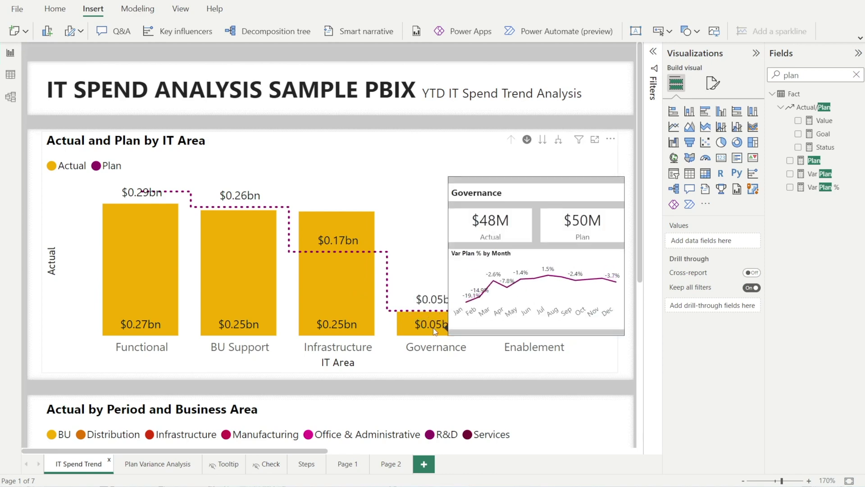
Step: Examine the custom tooltip on the IT Spend Trend page's Actual and Plan by IT Area chart and return to Page 2
mouse_move(522, 334)
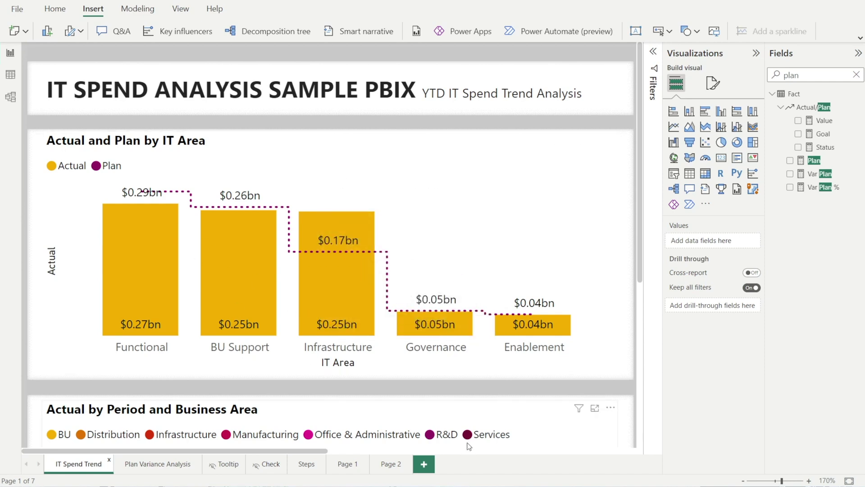
left_click(391, 469)
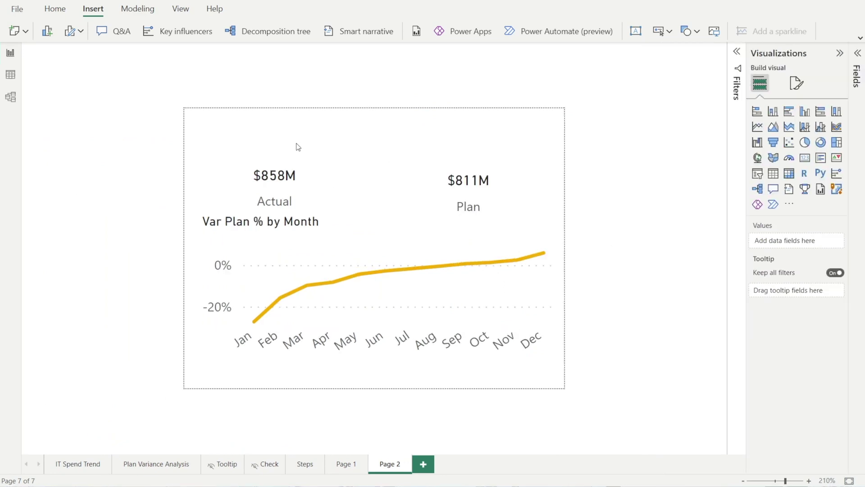
Step: Insert a text box on the tooltip page and set the page's canvas type to 16:9
left_click(638, 34)
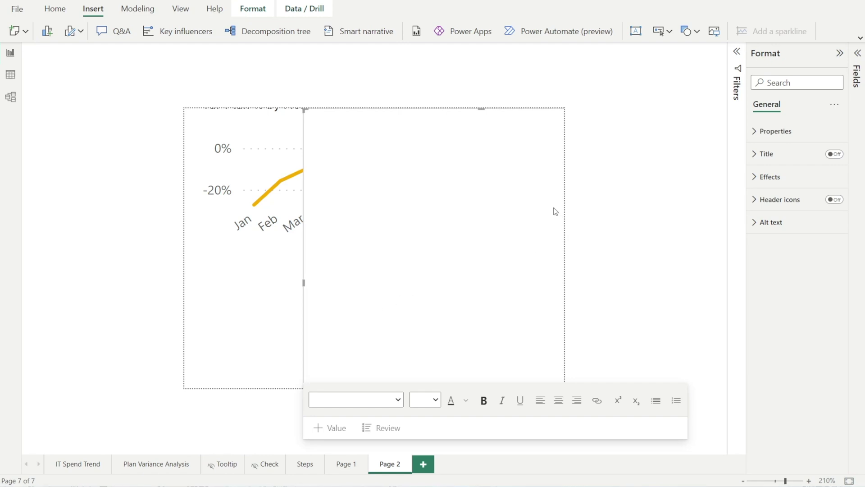
left_click(231, 306)
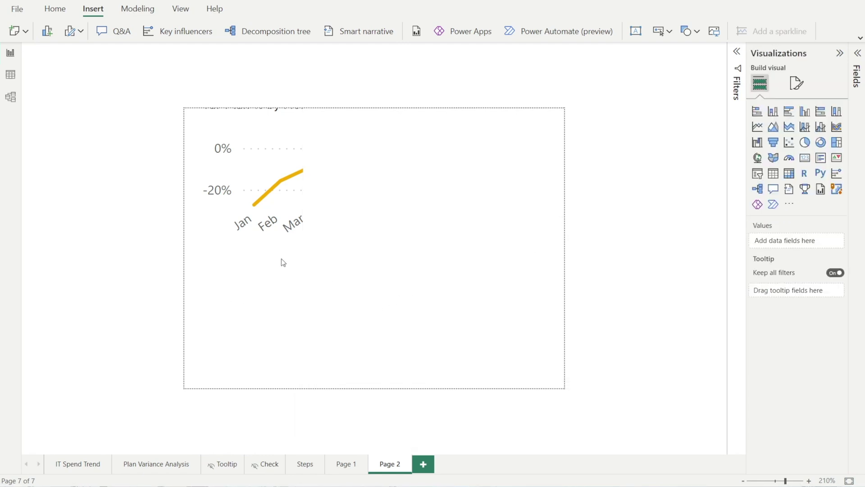
left_click(798, 86)
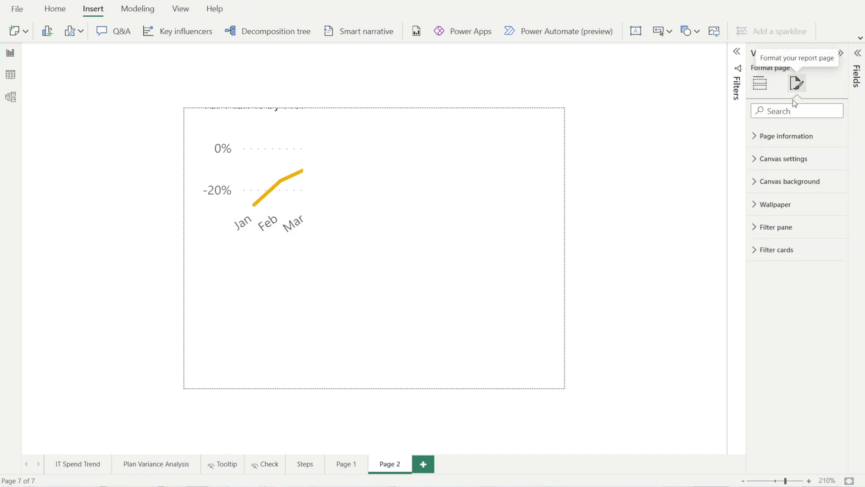
left_click(760, 163)
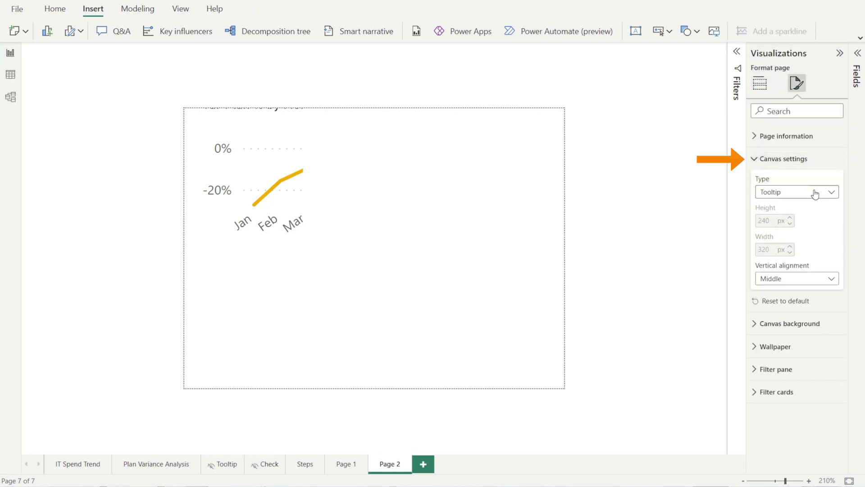
left_click(834, 194)
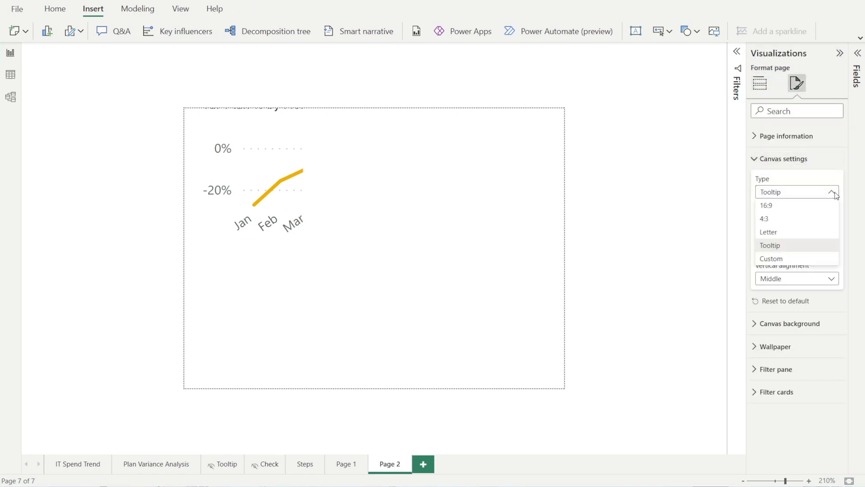
left_click(809, 206)
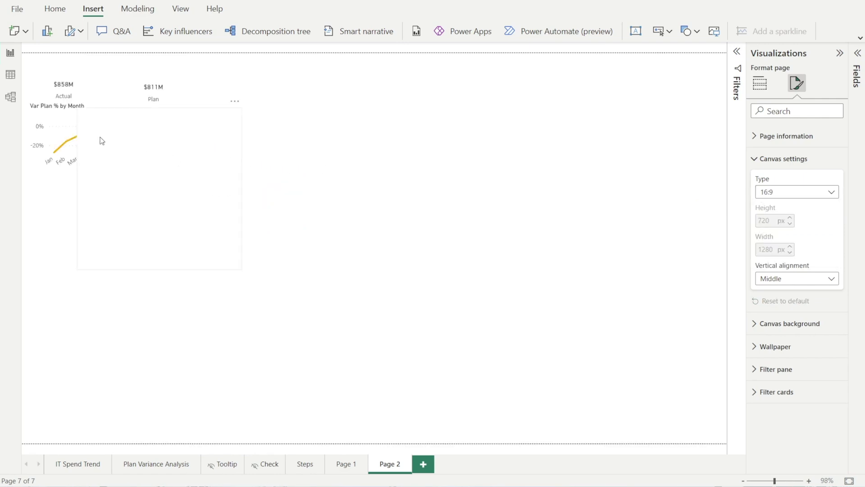
Step: Enter "test" in the text box and fit it as a one-line strip above the Actual and Plan cards
left_click(140, 164)
type("test")
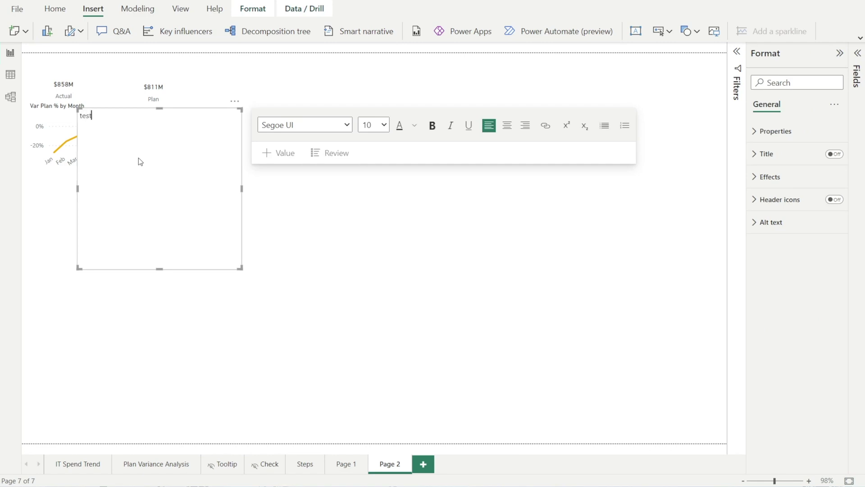
left_click_drag(159, 269, 155, 75)
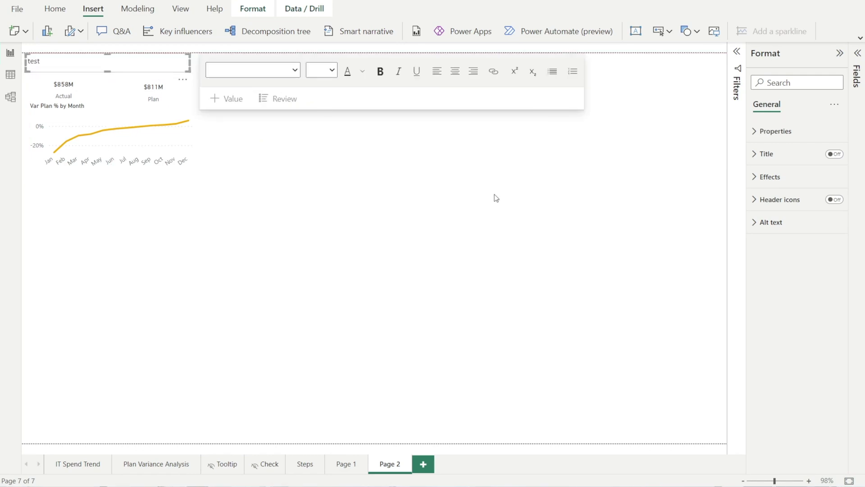
left_click(138, 195)
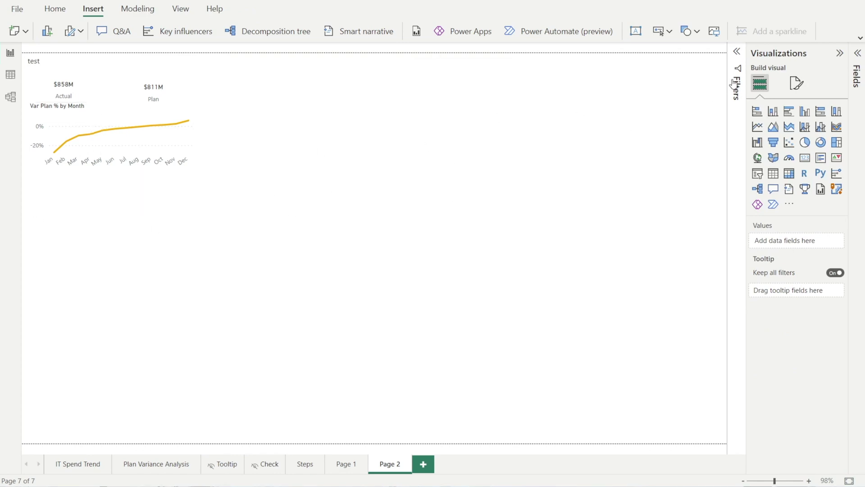
Step: Set the page's canvas type to Tooltip
left_click(797, 84)
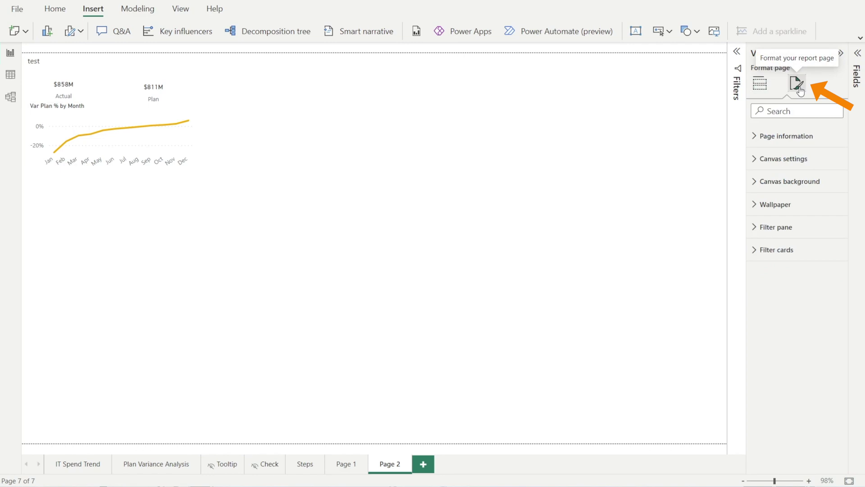
left_click(760, 160)
left_click(833, 193)
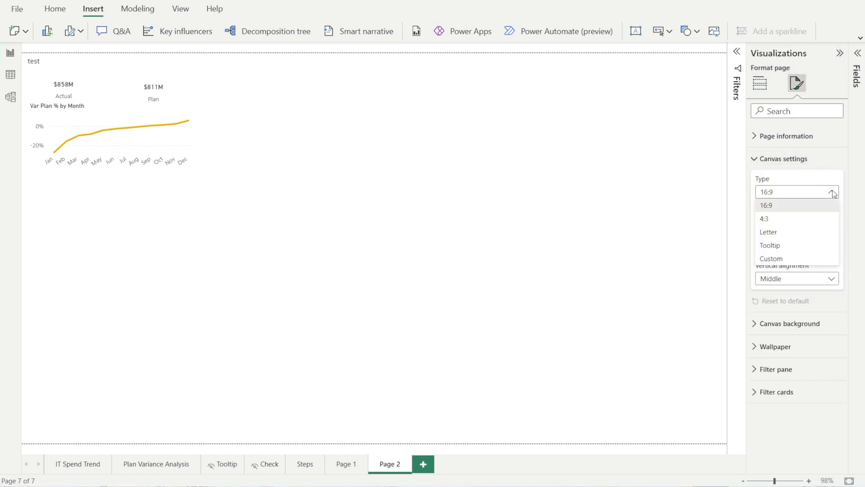
left_click(802, 249)
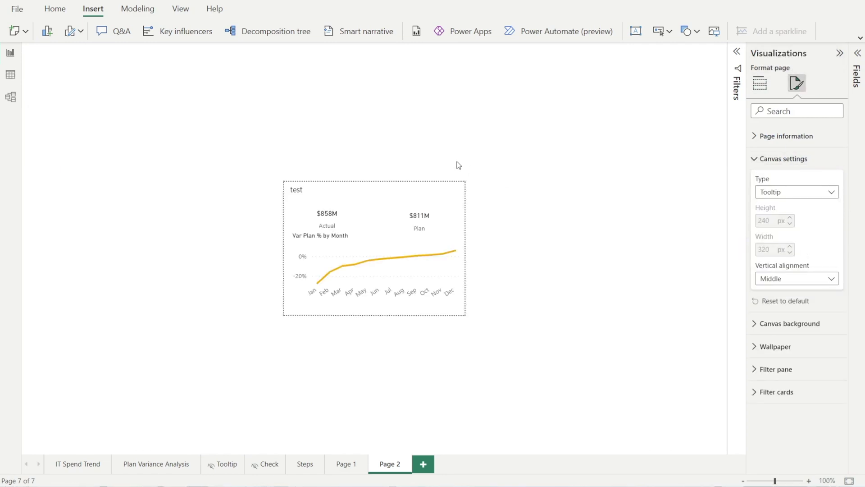
Step: Start a dynamic value in the text box, show the data fields and enter IT Area as the value's calculation
left_click(295, 192)
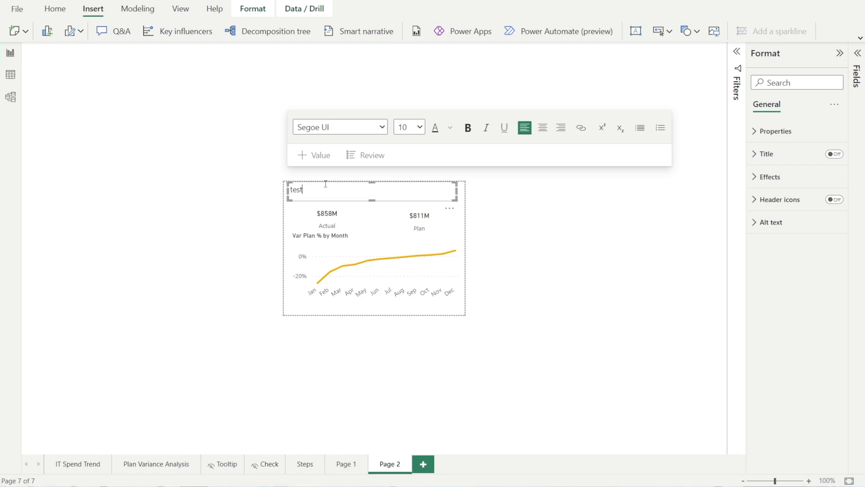
left_click(304, 158)
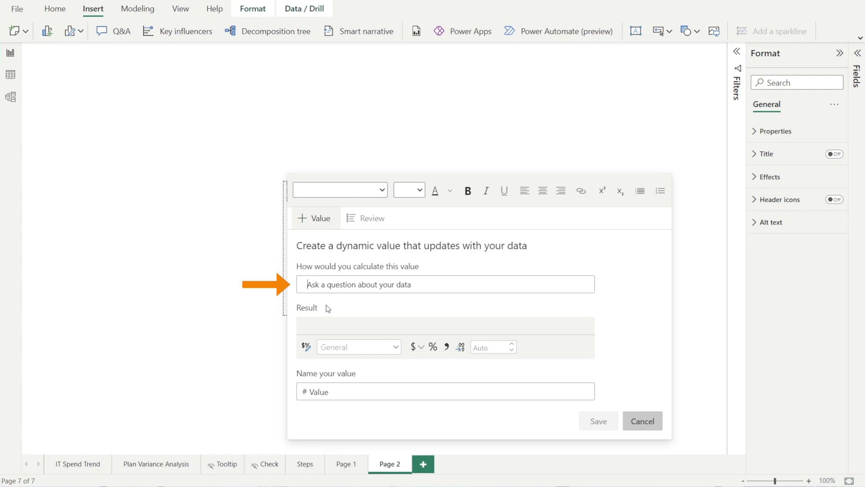
left_click(857, 76)
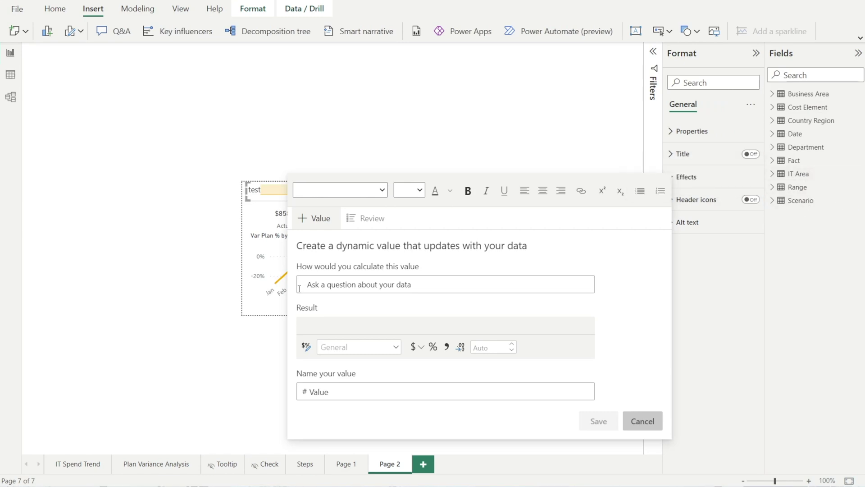
left_click(316, 284)
type("IT")
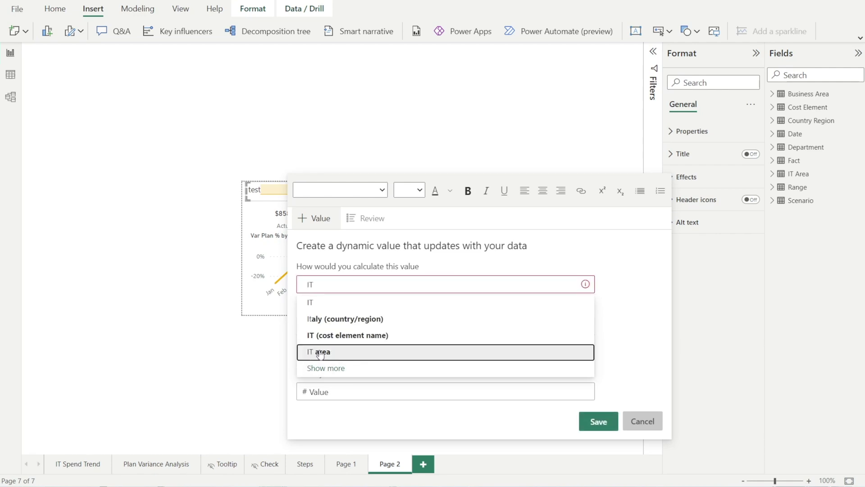
left_click(319, 352)
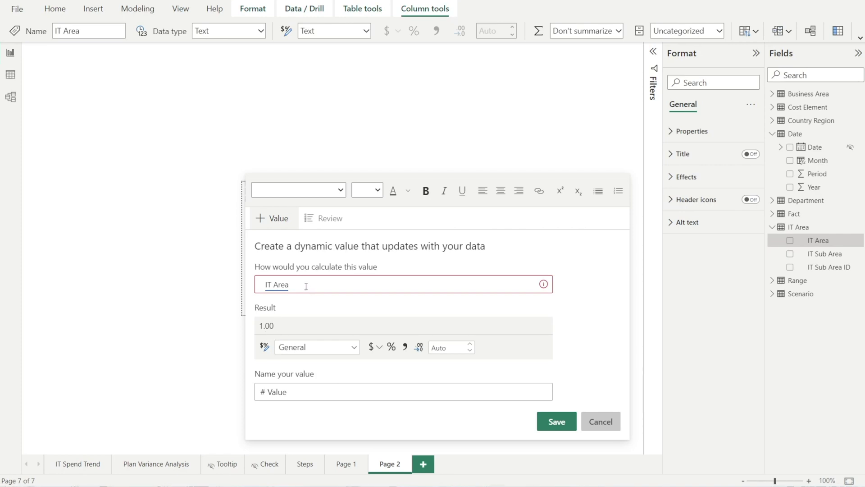
Step: Try Month and It sub area as the dynamic value's calculation and return it to IT Area
left_click_drag(306, 286, 216, 285)
type("MOnth")
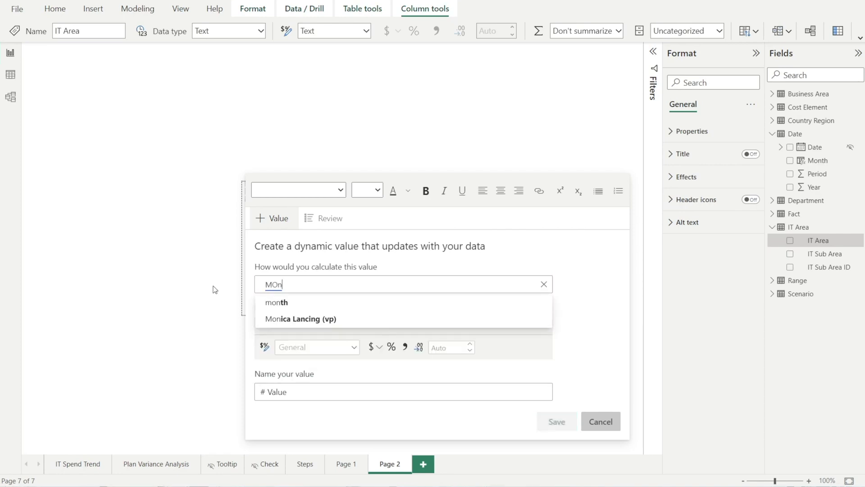
left_click(282, 303)
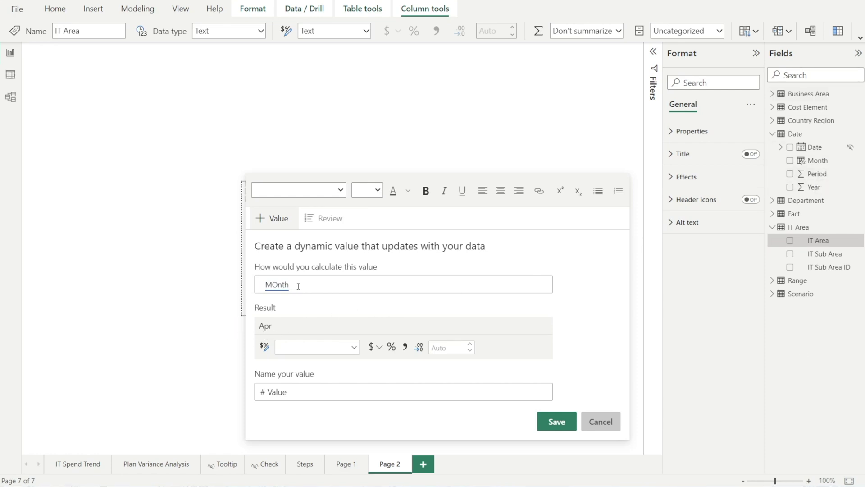
left_click_drag(299, 287, 264, 285)
type("It sub area")
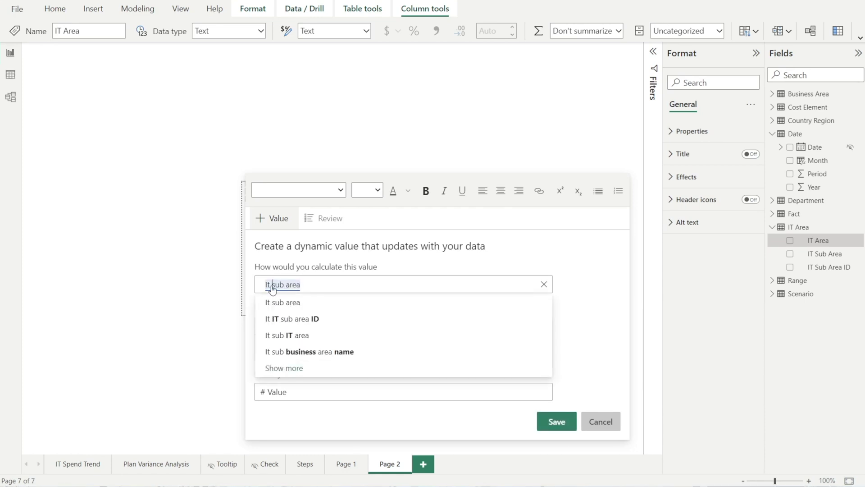
left_click(592, 301)
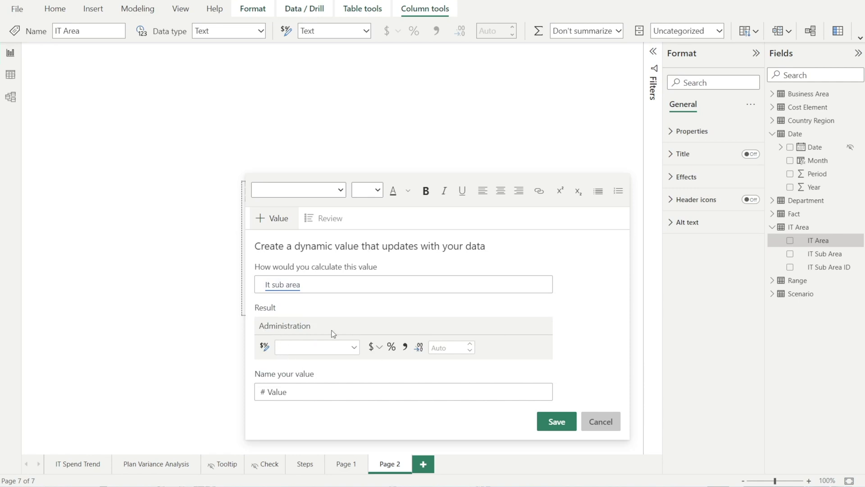
left_click_drag(311, 285, 251, 282)
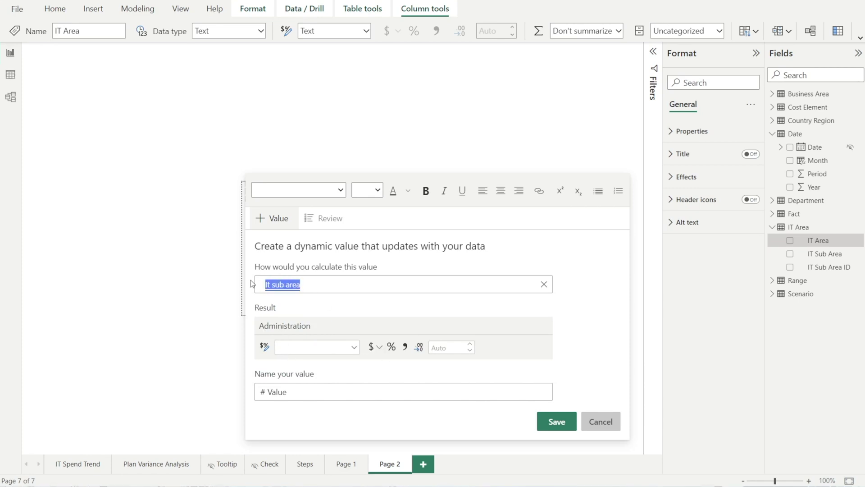
type("IT Area")
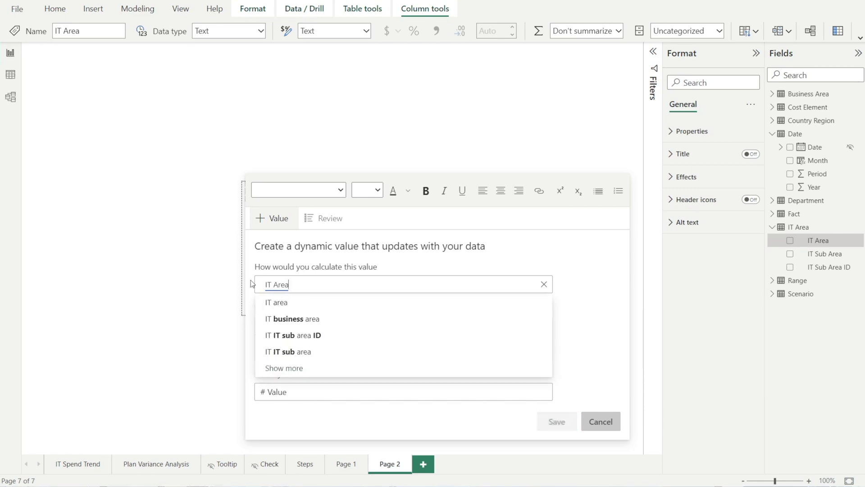
left_click(590, 282)
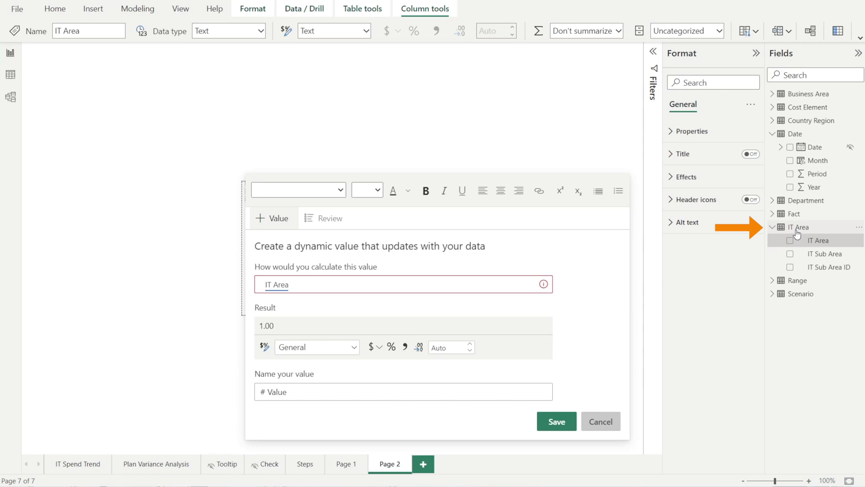
Step: Rename the IT Area column in the IT Area table as IT Area Desc
right_click(821, 243)
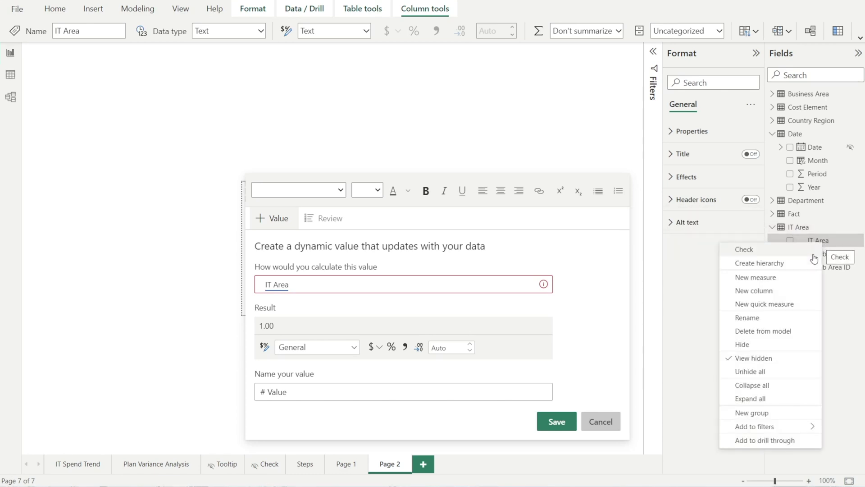
left_click(752, 317)
left_click(831, 241)
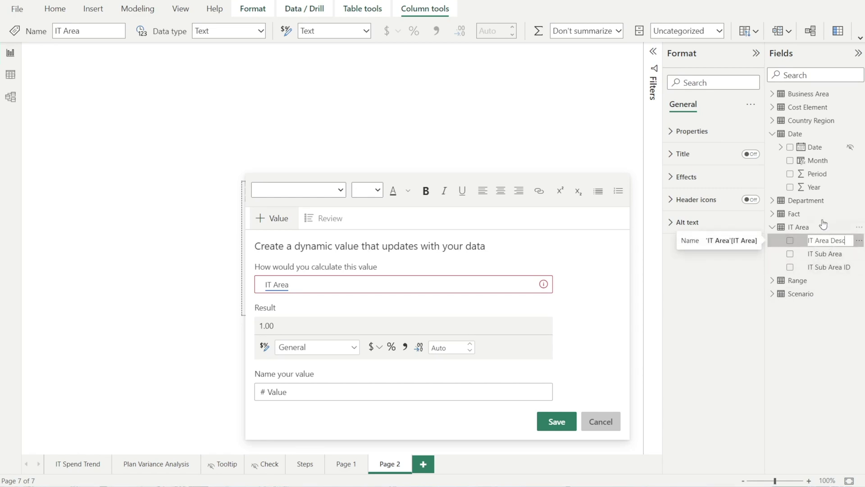
key("Return")
Step: Set the dynamic value's calculation to IT Area Desc and save it in the text box
left_click(294, 289)
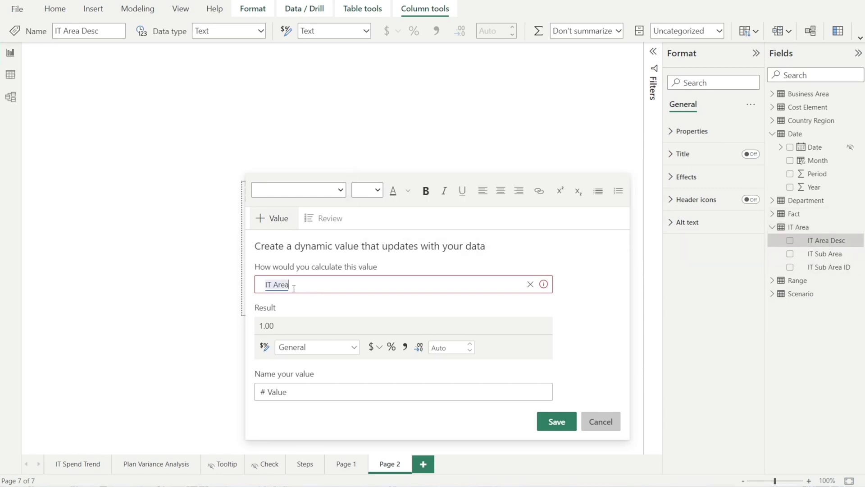
type("Desc")
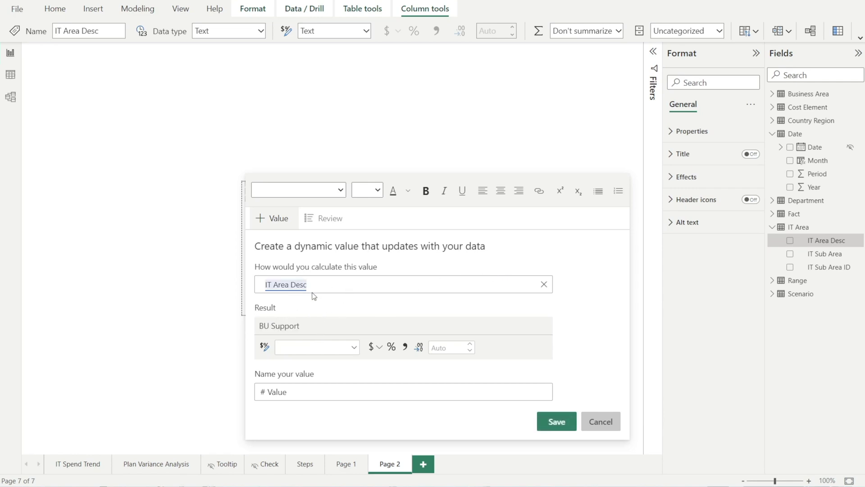
left_click(555, 426)
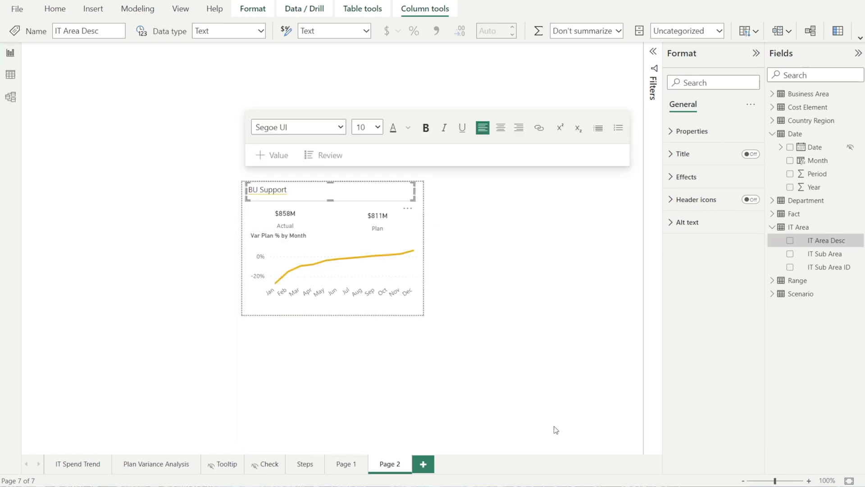
left_click(470, 227)
Step: Rename Page 2 as ToolTipNew
double_click(388, 464)
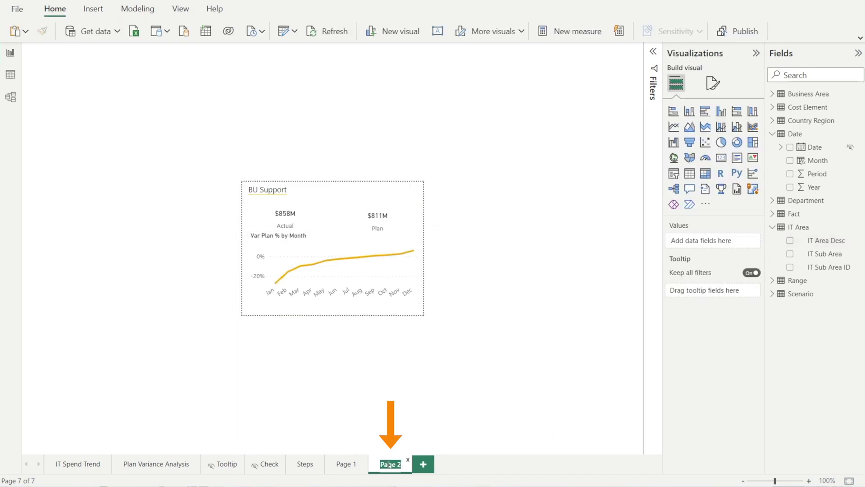
type("Tool")
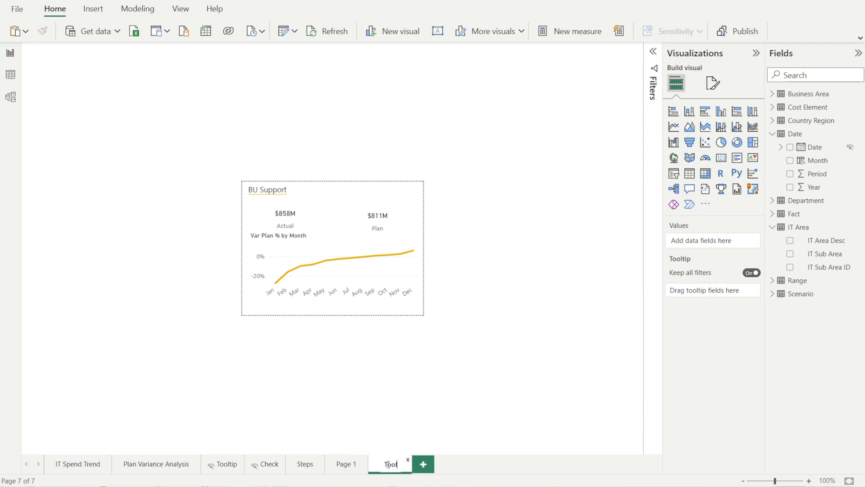
type("tipNew")
left_click(398, 418)
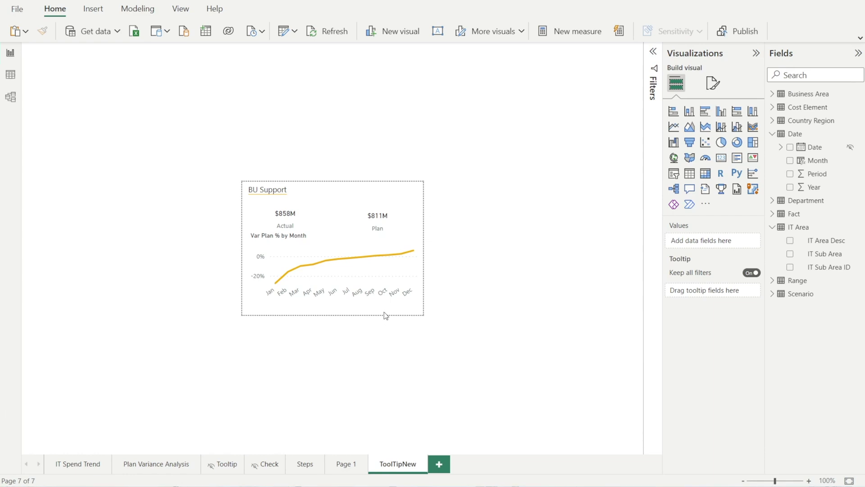
Step: Set the ToolTipNew page's canvas background to light grey with 50% transparency
left_click(713, 84)
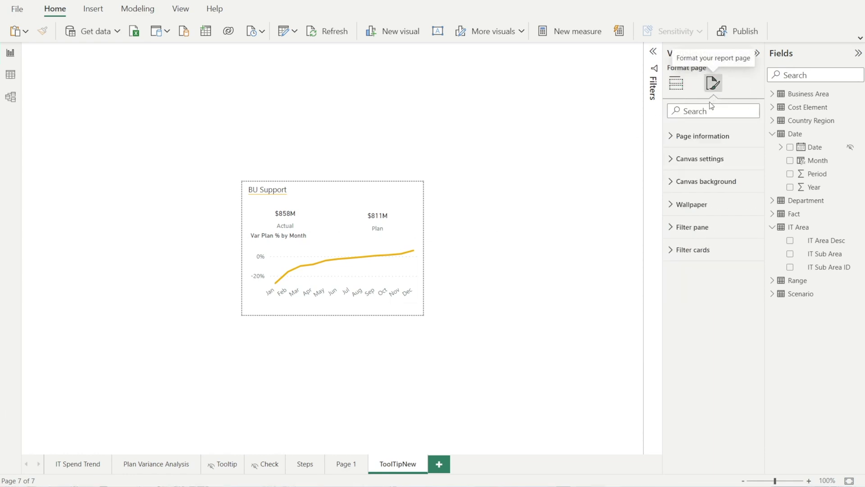
left_click(694, 181)
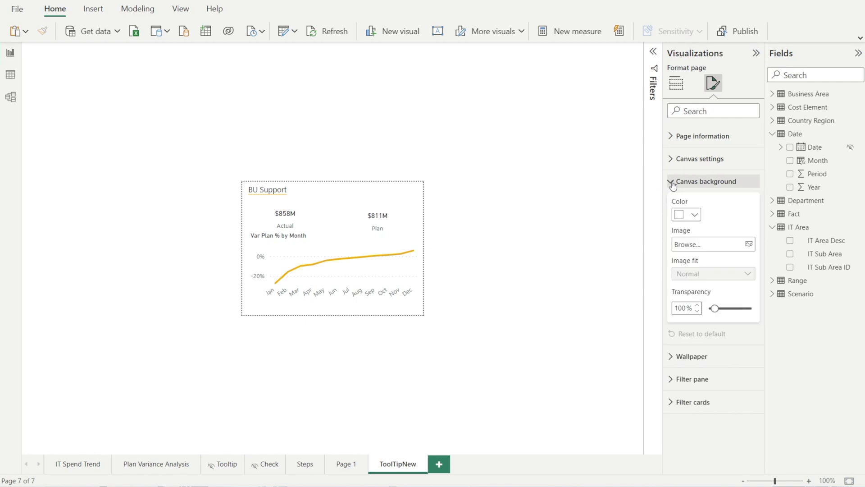
left_click(693, 213)
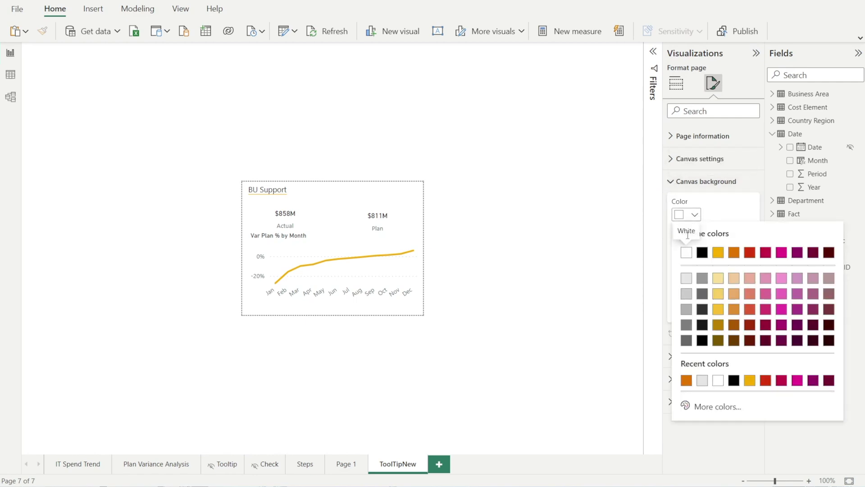
left_click(686, 279)
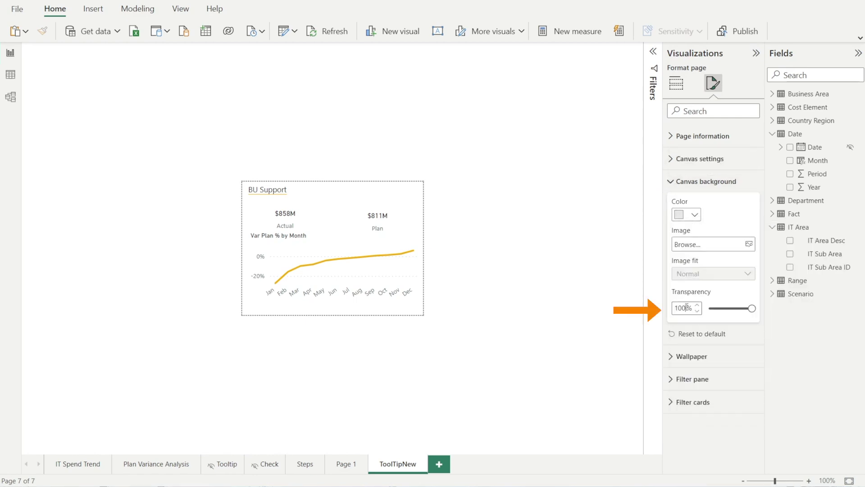
double_click(687, 307)
type("50")
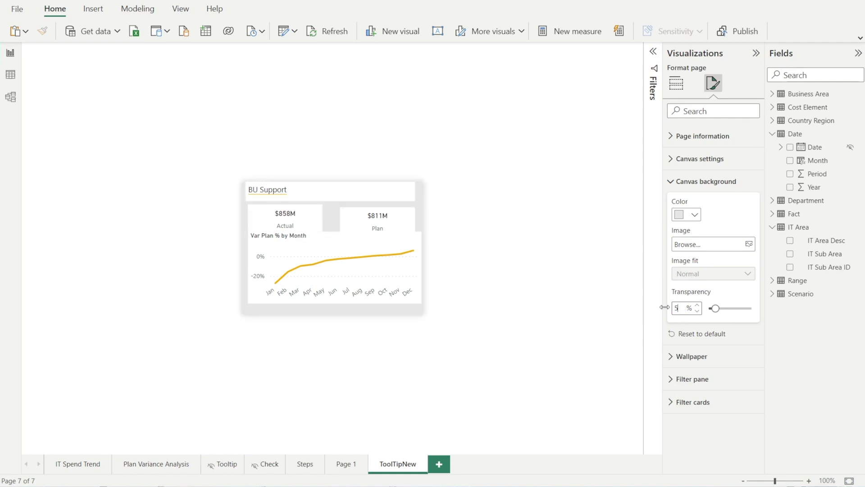
left_click(477, 217)
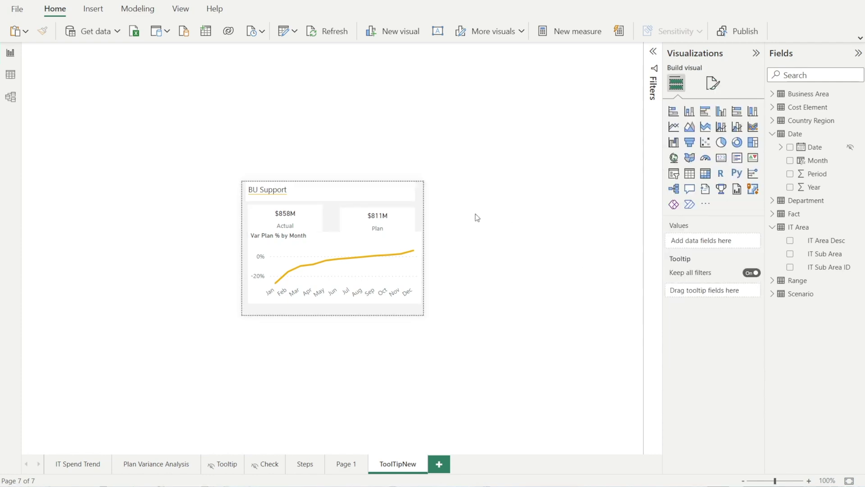
Step: Move the Var Plan % by Month chart below the cards and align the Actual card's left edge with it
left_click(329, 249)
left_click_drag(329, 248, 328, 246)
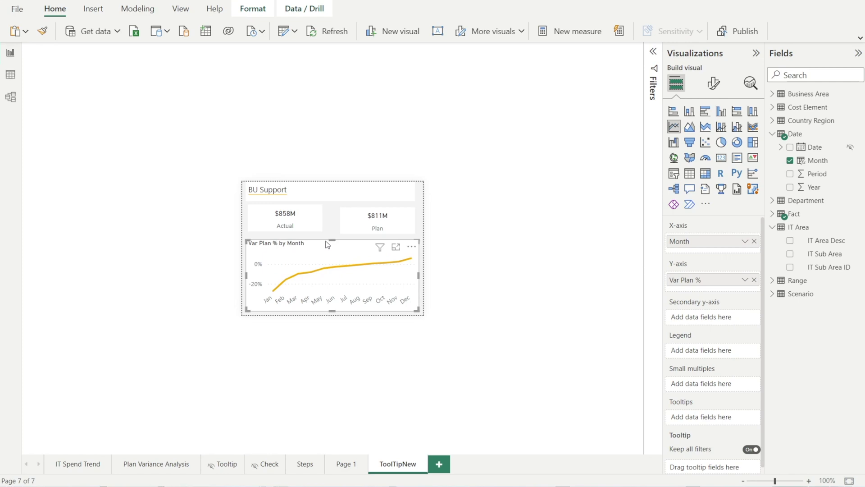
left_click_drag(317, 230, 317, 231)
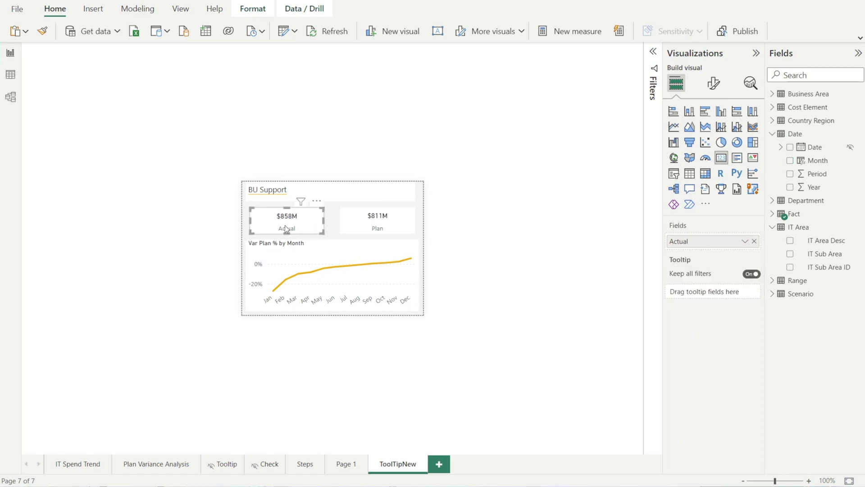
left_click_drag(251, 220, 245, 218)
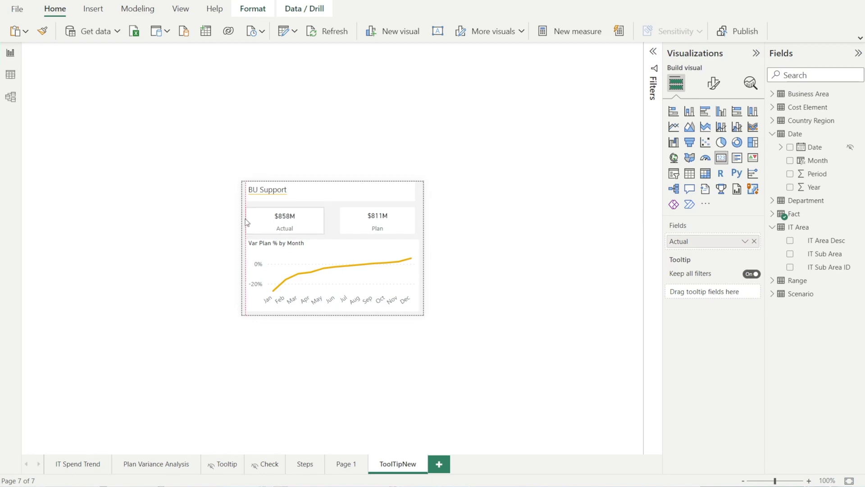
Step: Widen the Actual and Plan cards so they fill the row above the line chart with a narrow gap between them
left_click(341, 221)
left_click_drag(340, 220, 338, 222)
left_click(322, 222)
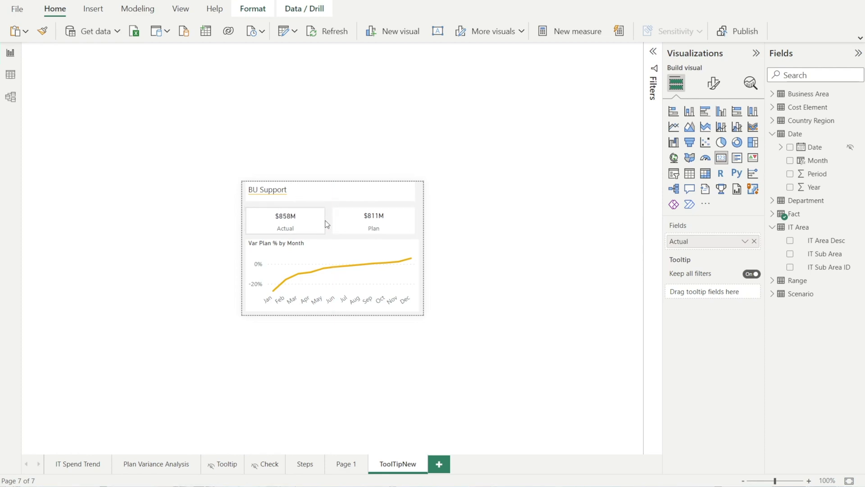
left_click(333, 219)
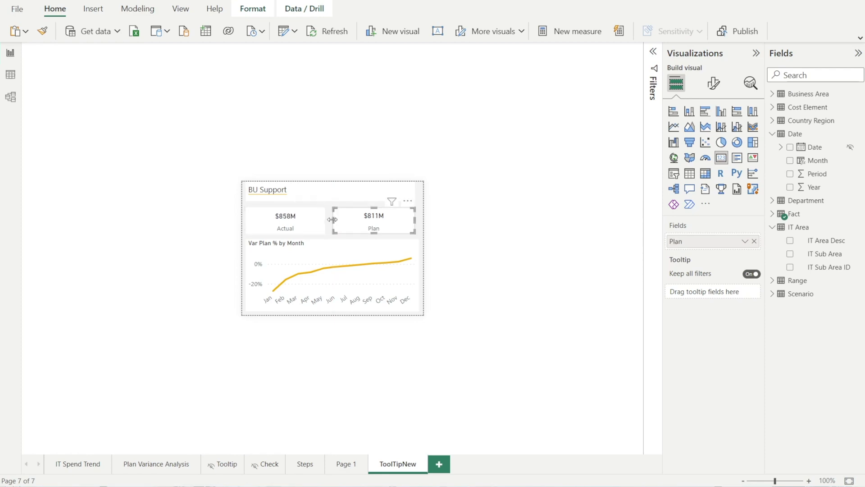
left_click(488, 226)
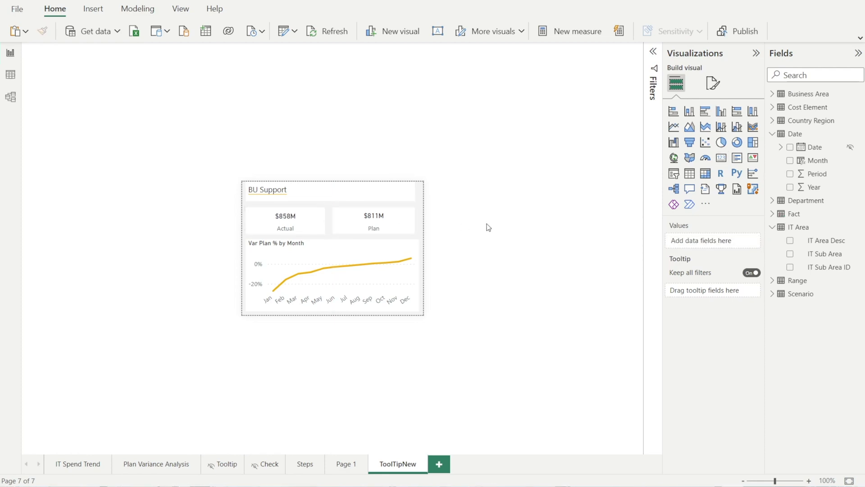
left_click(376, 193)
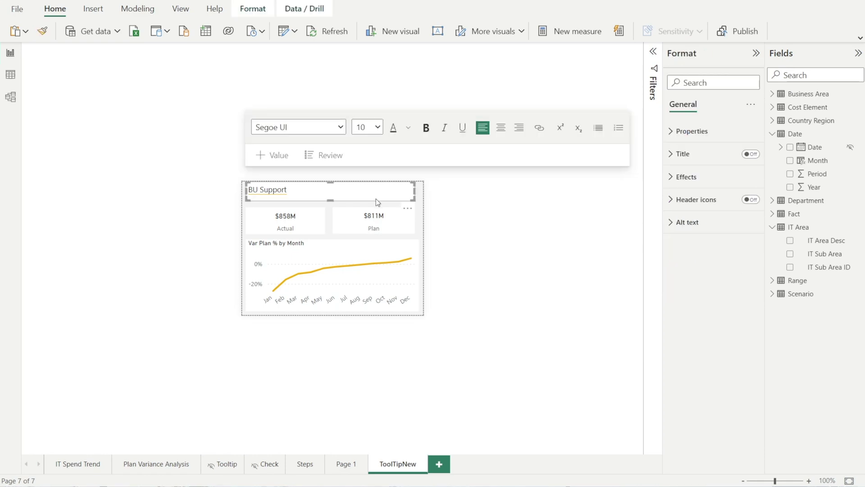
left_click(462, 232)
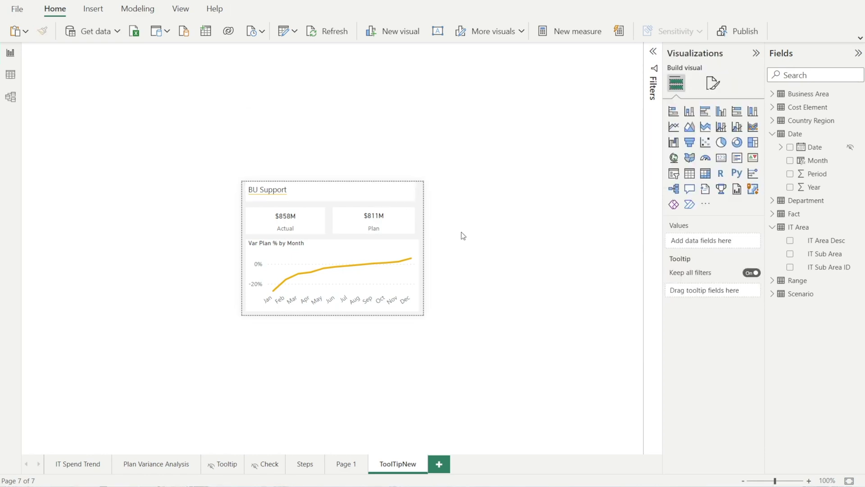
left_click(412, 221)
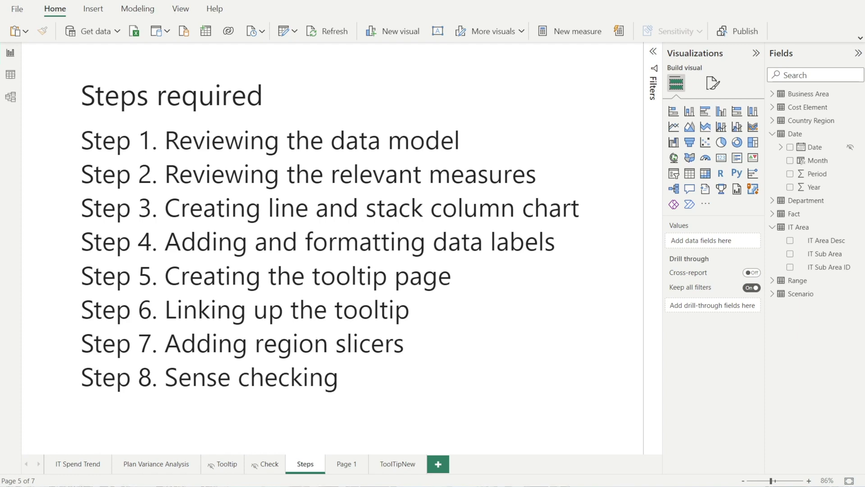
Step: Set the tooltip of the Actual and Plan by IT Area Desc chart on Page 1 to the ToolTipNew report page
left_click(347, 464)
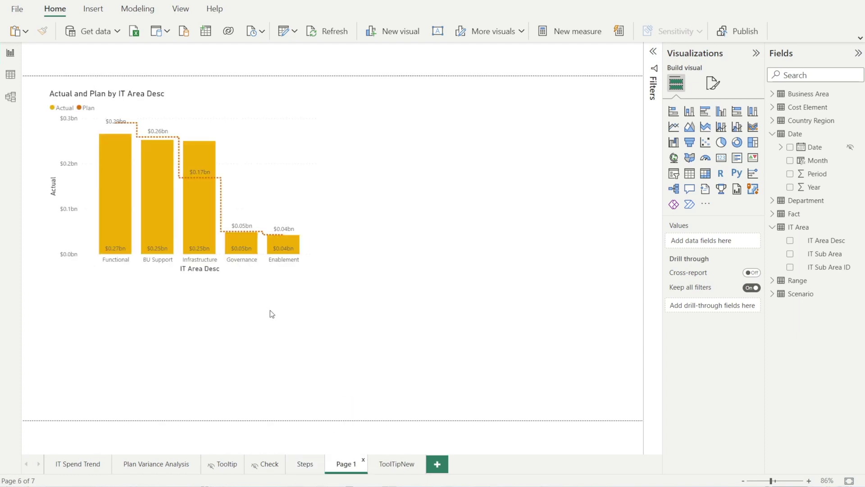
left_click(284, 155)
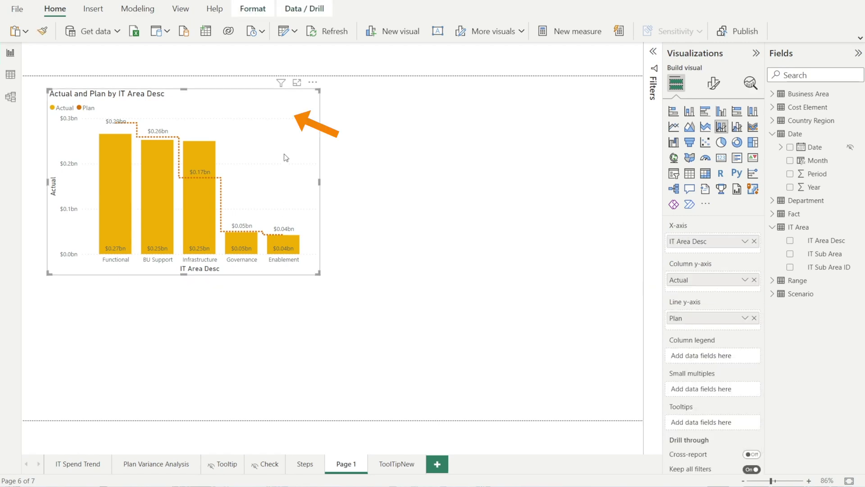
left_click(714, 86)
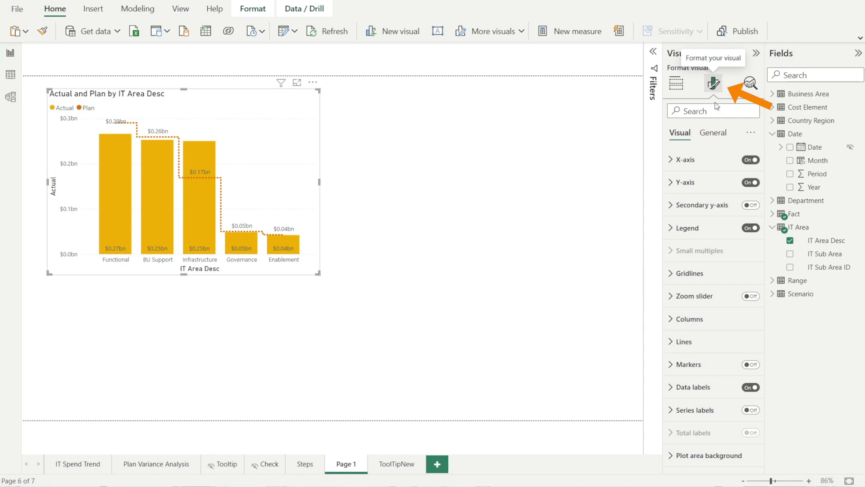
left_click(713, 132)
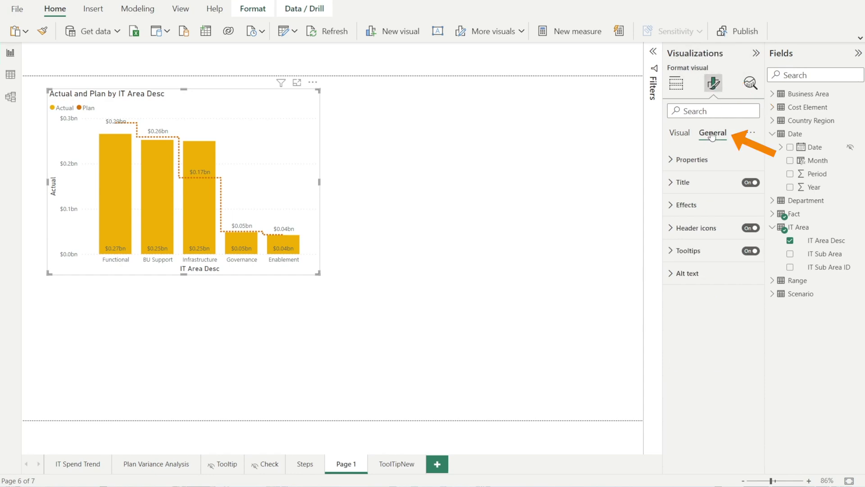
left_click(672, 251)
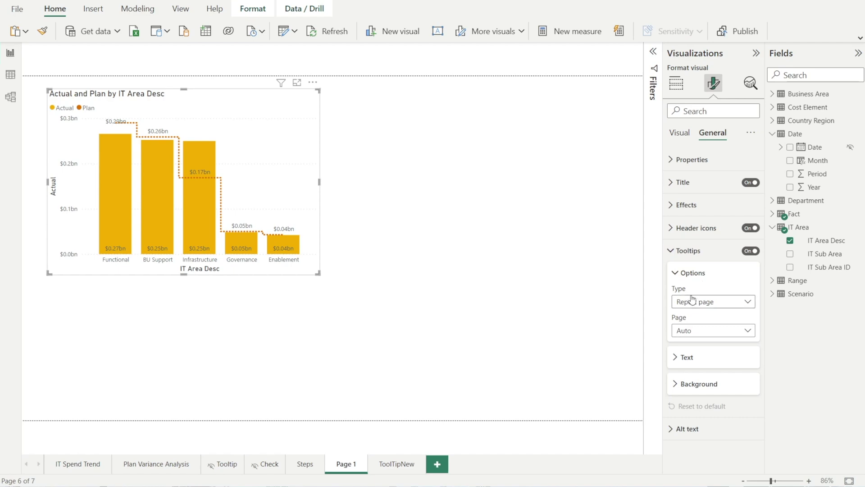
left_click(748, 332)
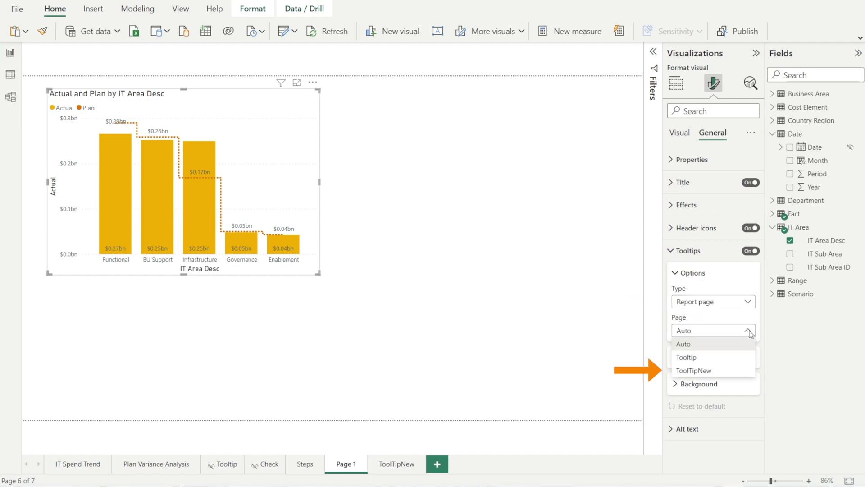
left_click(739, 371)
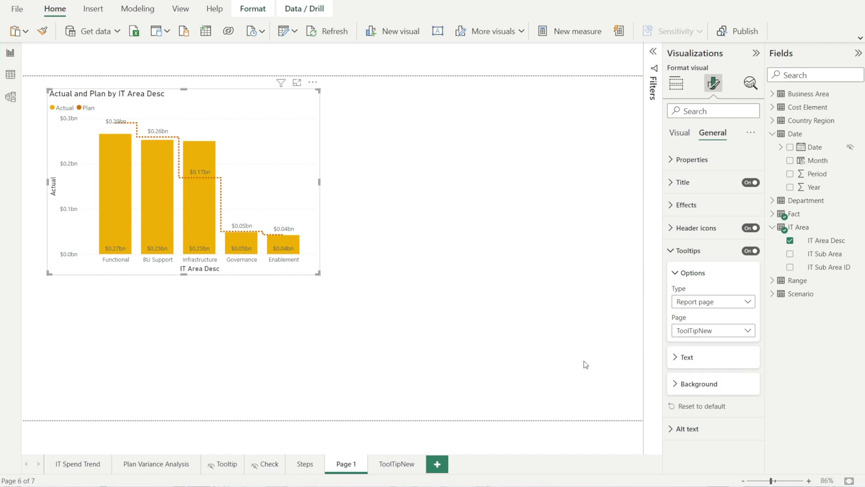
Step: Preview the new tooltip on the Page 1 chart's columns and compare it with the original on IT Spend Trend
left_click(428, 323)
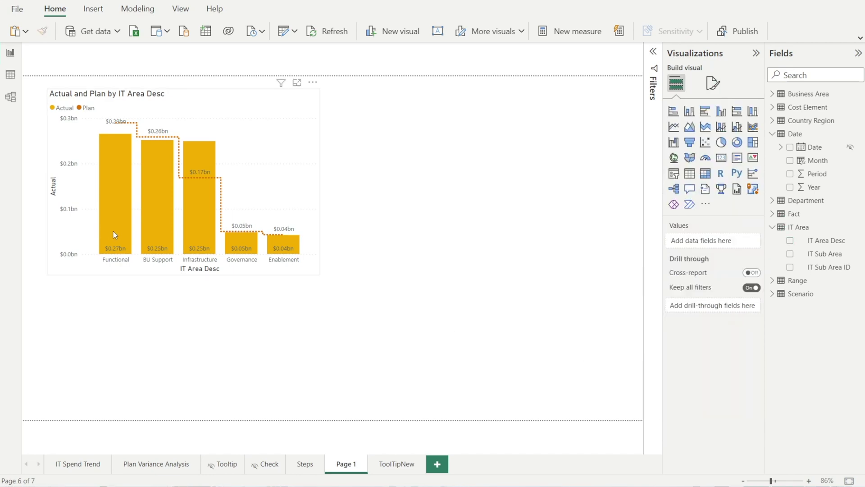
mouse_move(120, 237)
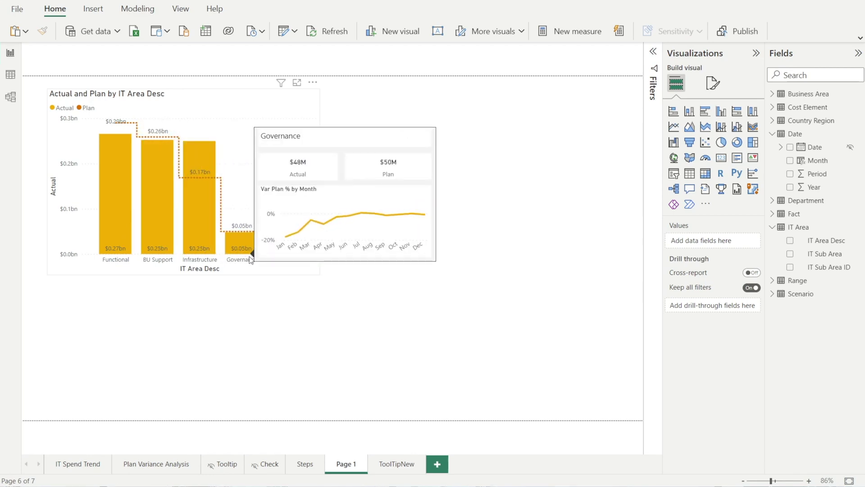
left_click(75, 464)
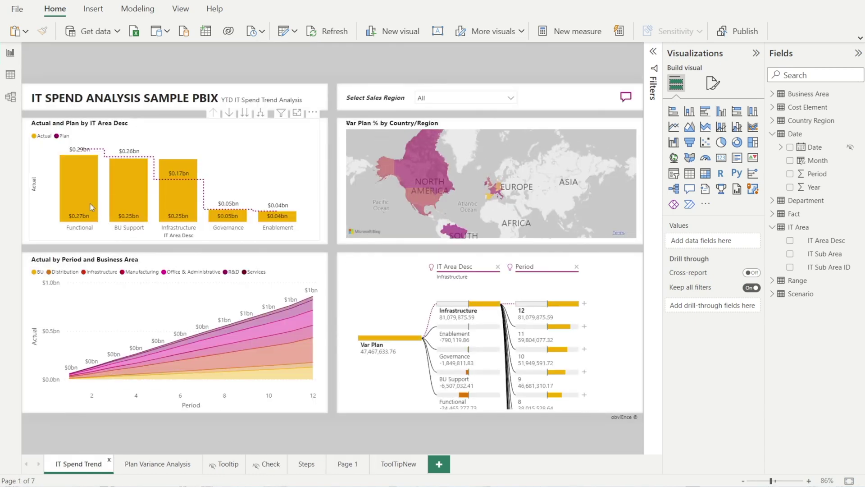
mouse_move(92, 208)
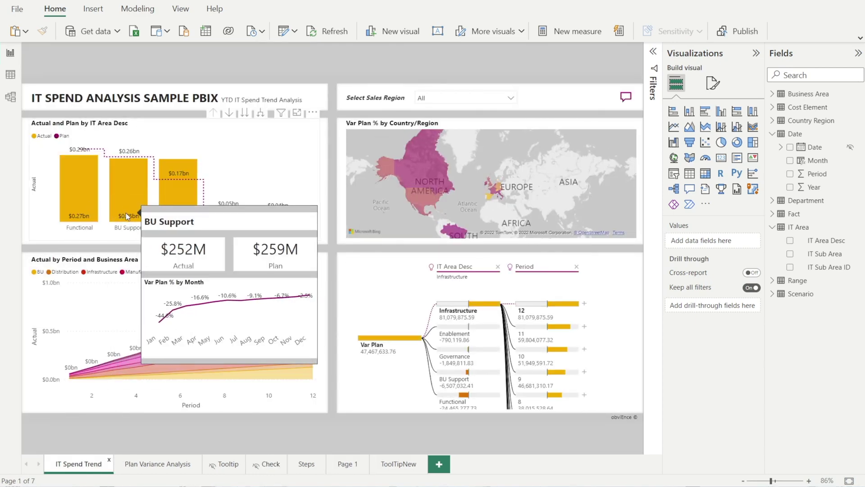
mouse_move(169, 225)
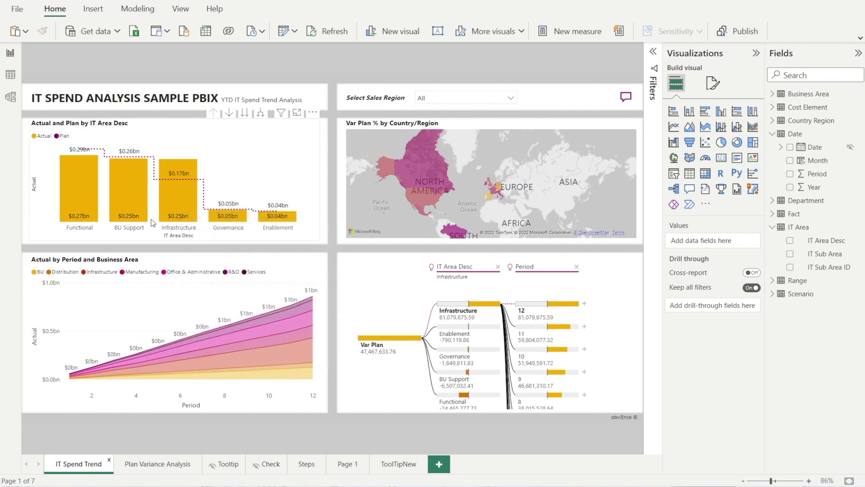
mouse_move(121, 207)
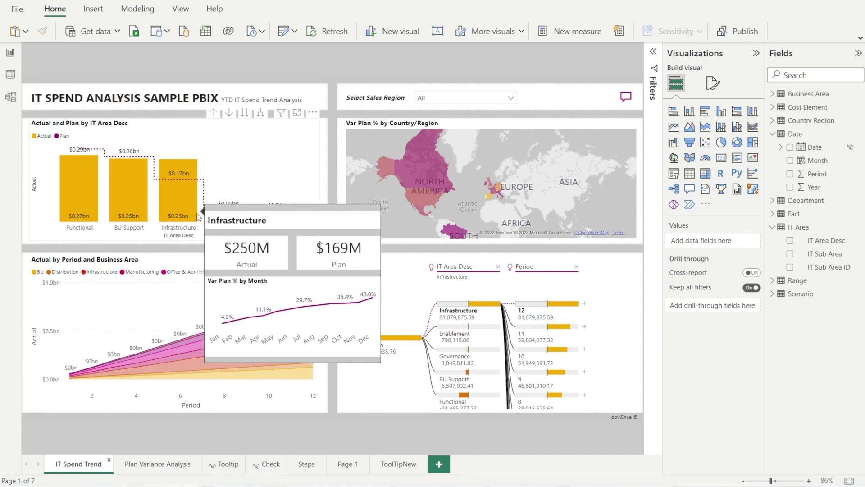
Step: Try data labels on the Var Plan % by Month line chart of ToolTipNew and turn them off again
left_click(398, 464)
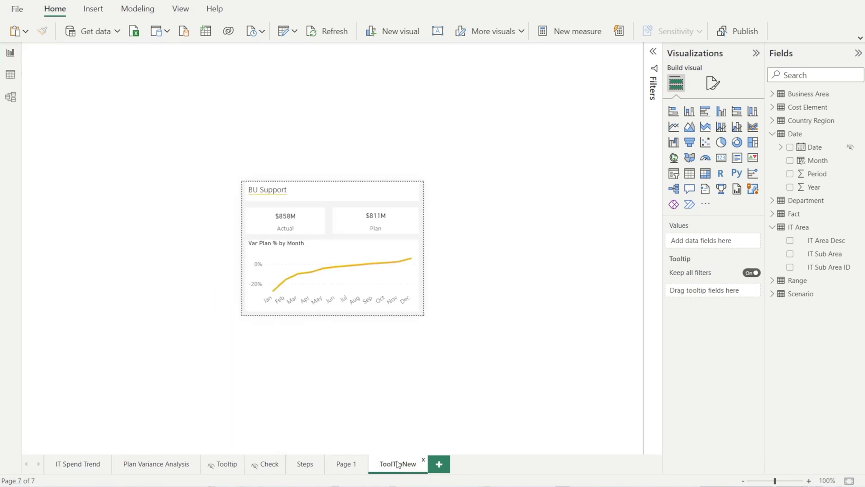
left_click(351, 285)
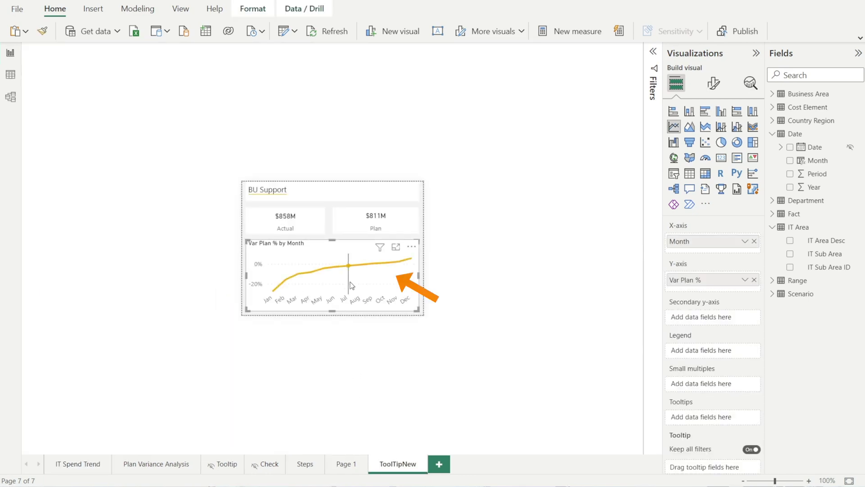
left_click(717, 89)
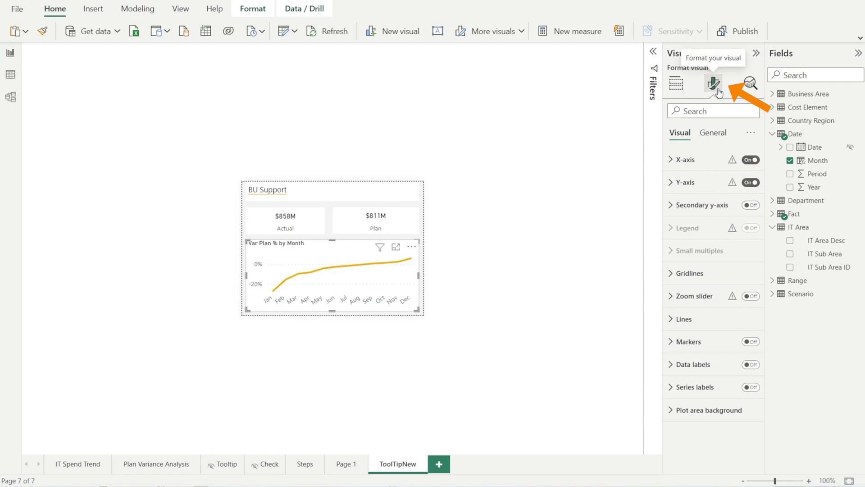
left_click(751, 364)
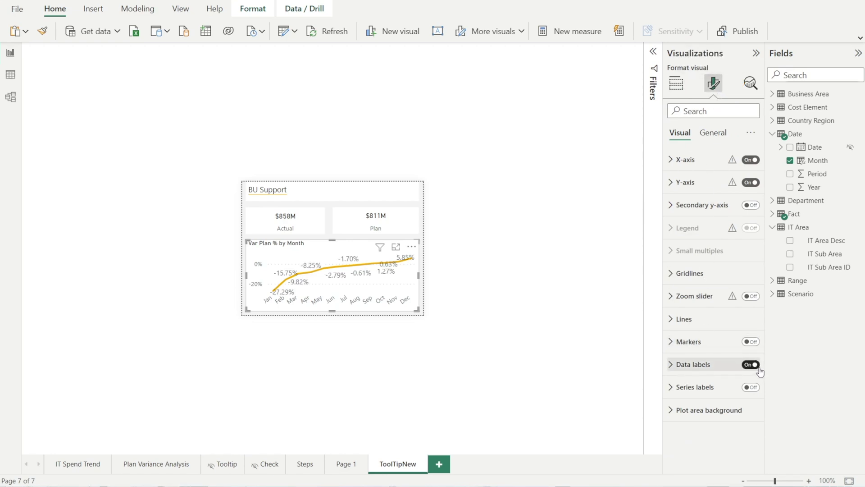
left_click(751, 365)
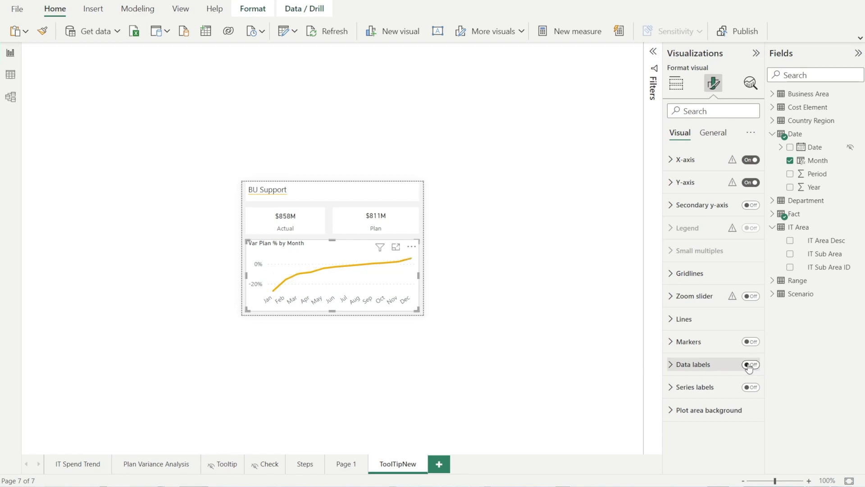
left_click(520, 332)
Step: Check the custom tooltip on the columns of the Page 1 chart again
left_click(346, 464)
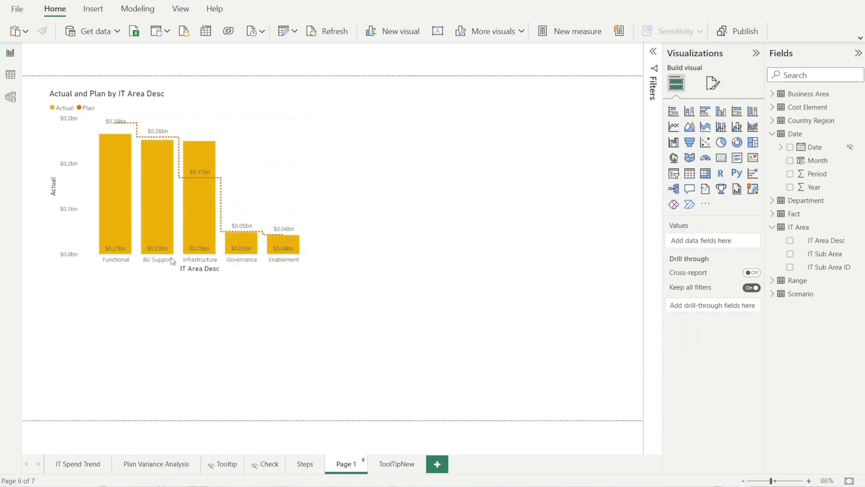
mouse_move(125, 217)
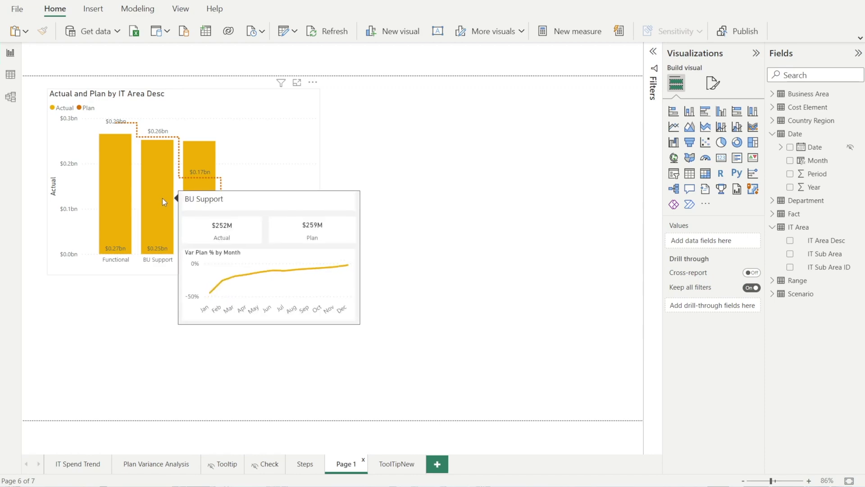
Step: Add a slicer on Page 1 with the Sales Region field from the Country Region table
mouse_move(199, 209)
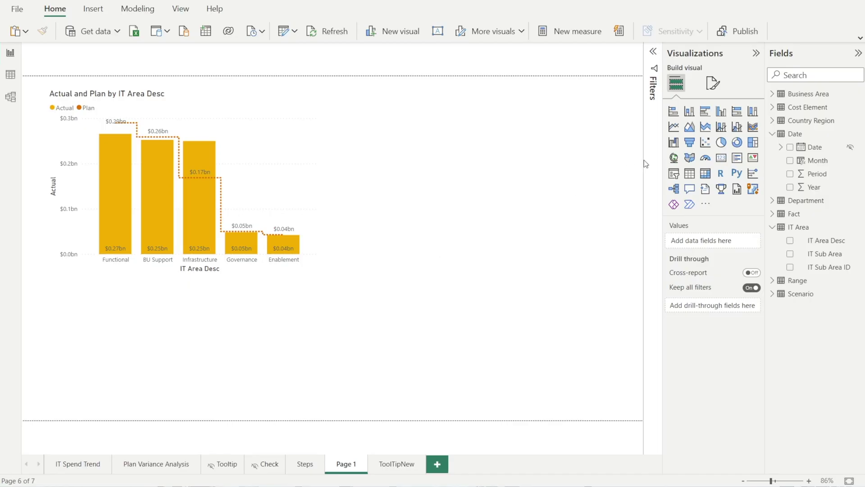
left_click(675, 176)
left_click(807, 77)
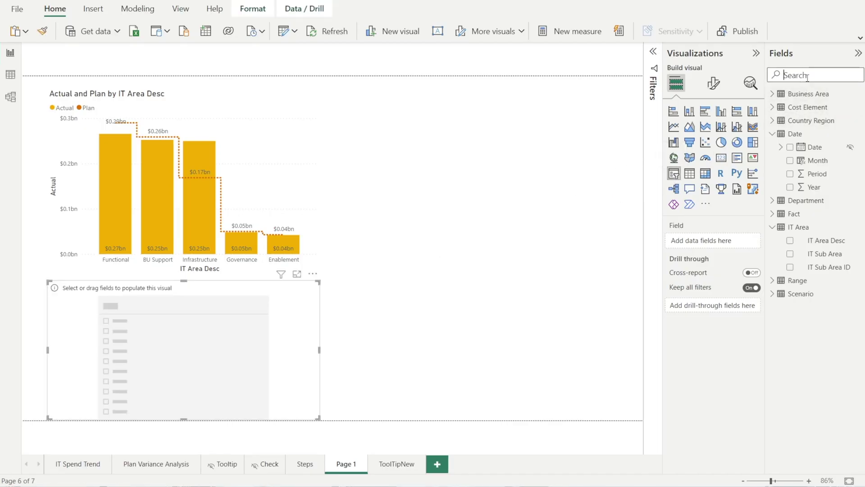
type("sales")
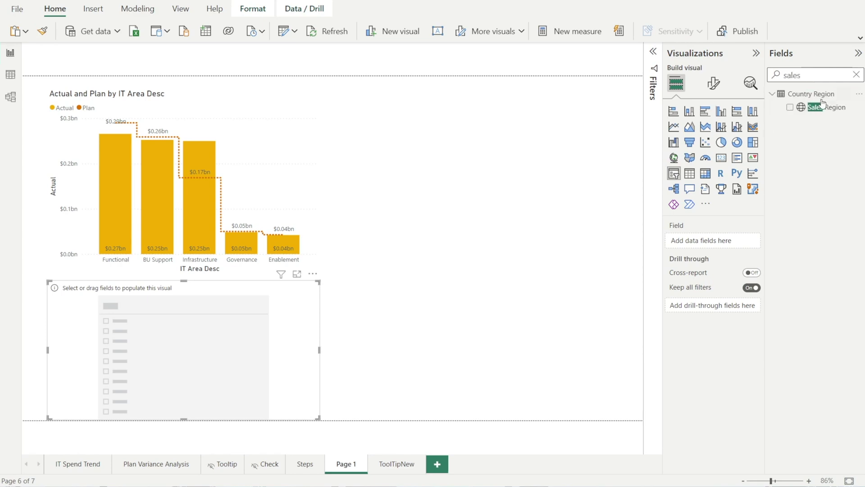
left_click_drag(823, 104, 712, 240)
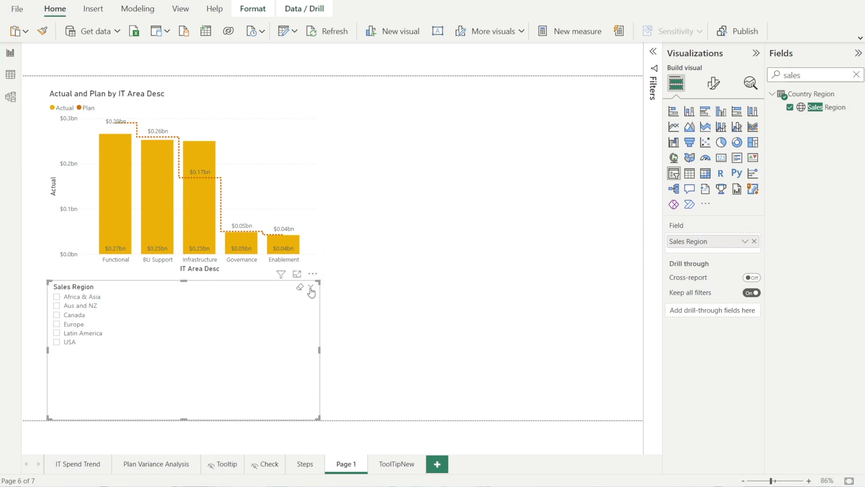
Step: Set the Sales Region slicer's style to Dropdown, shrink its height and place it beside the column chart, level with its title
left_click(715, 85)
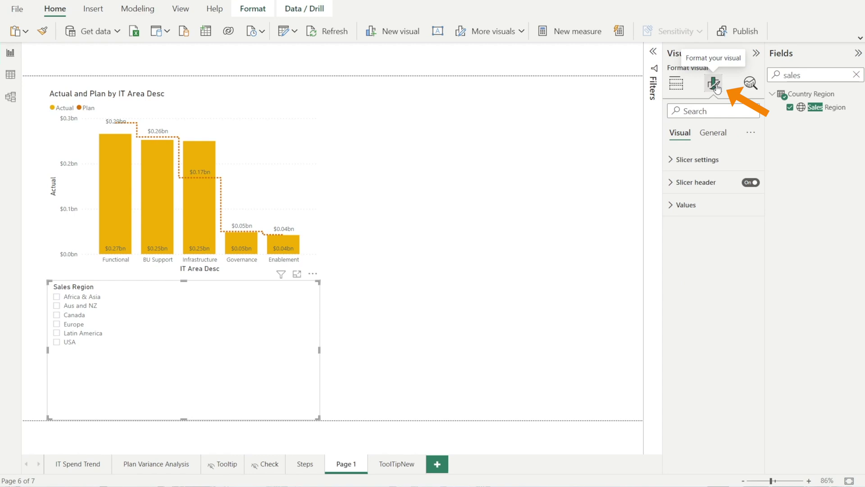
left_click(674, 160)
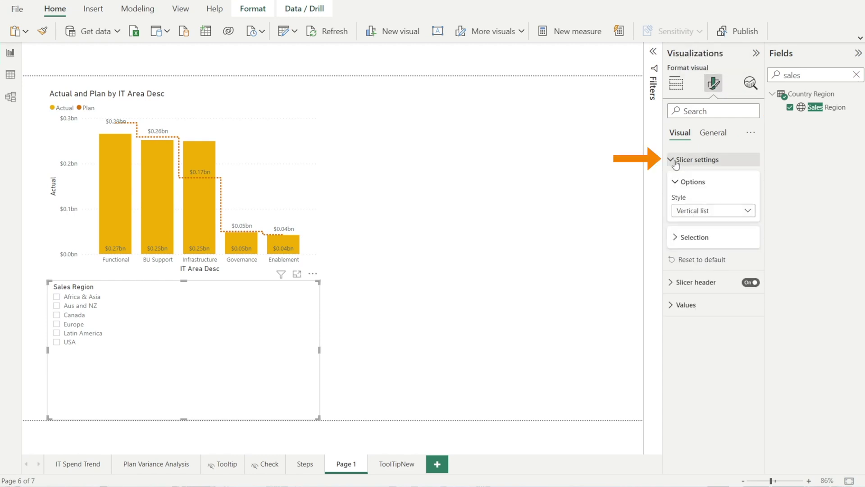
left_click(749, 211)
left_click(735, 251)
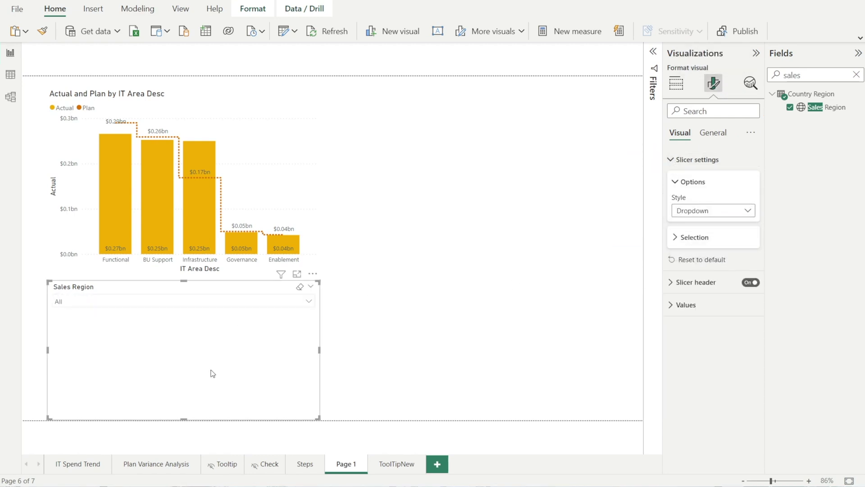
left_click_drag(183, 419, 493, 102)
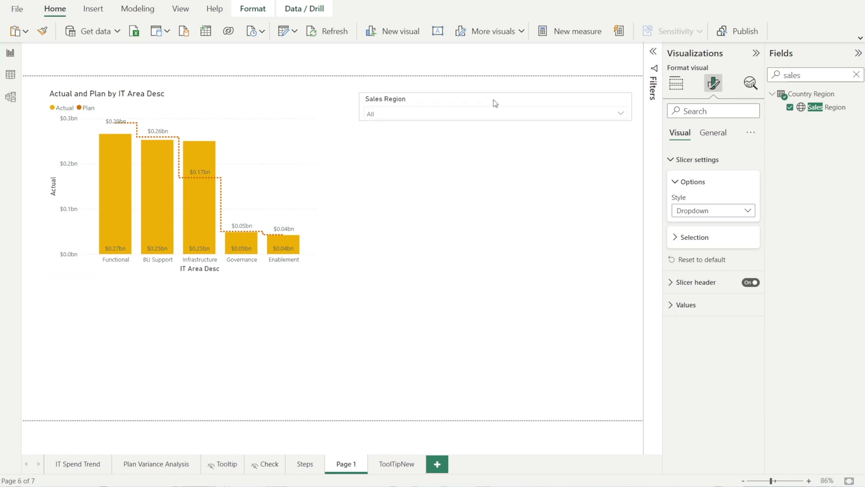
Step: Filter Page 1 to Europe with the Sales Region slicer
left_click(621, 109)
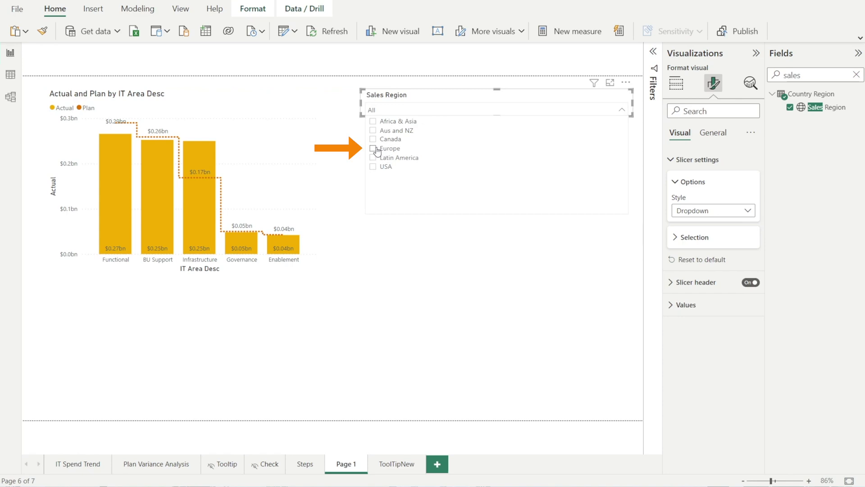
left_click(372, 149)
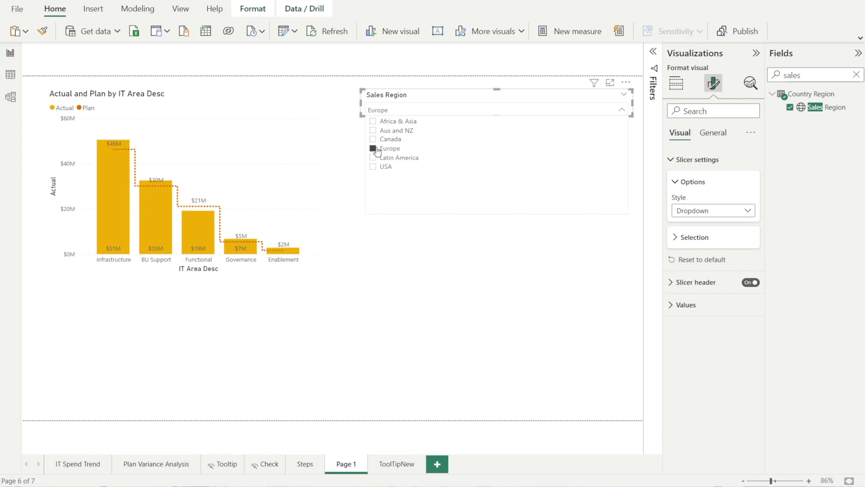
left_click(376, 150)
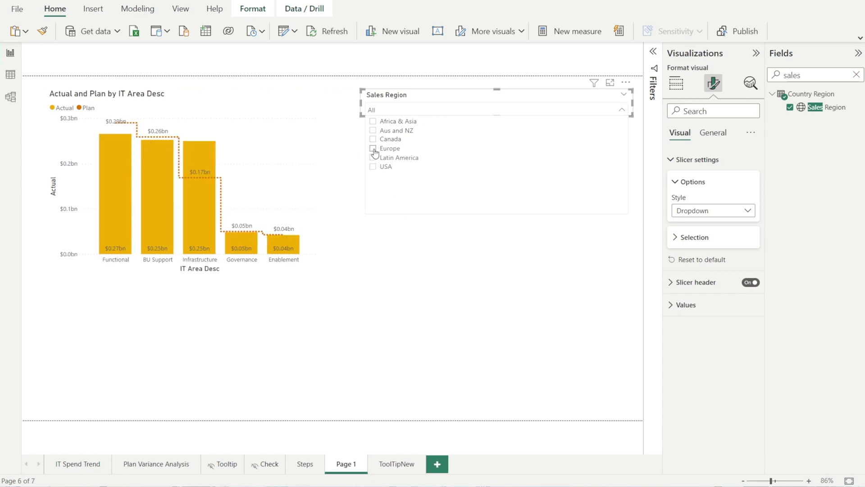
left_click(373, 149)
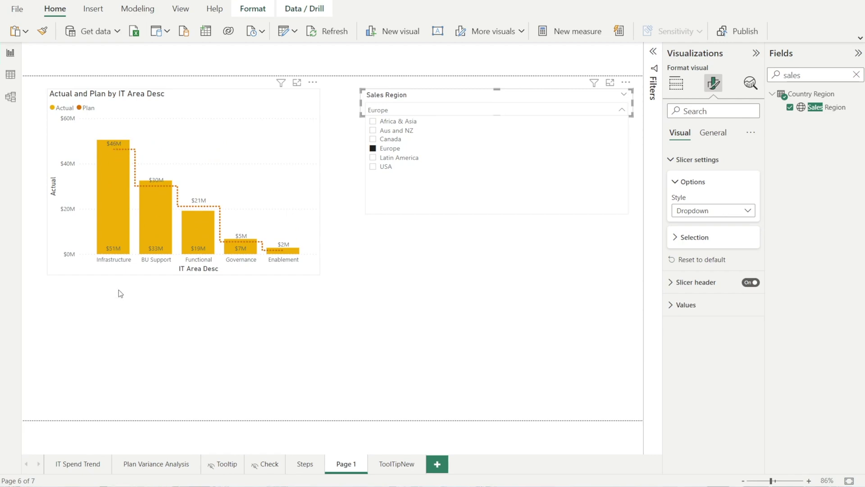
Step: Filter the IT Spend Trend page to Europe with its Select Sales Region slicer for comparison
left_click(83, 464)
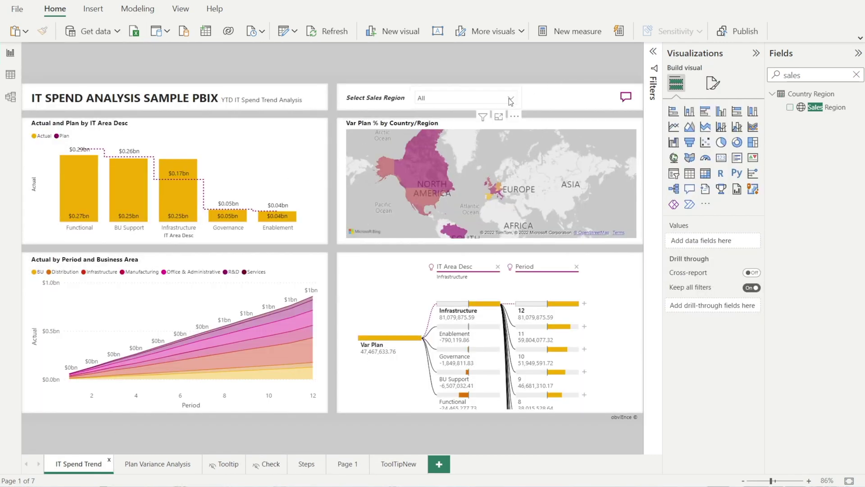
left_click(511, 98)
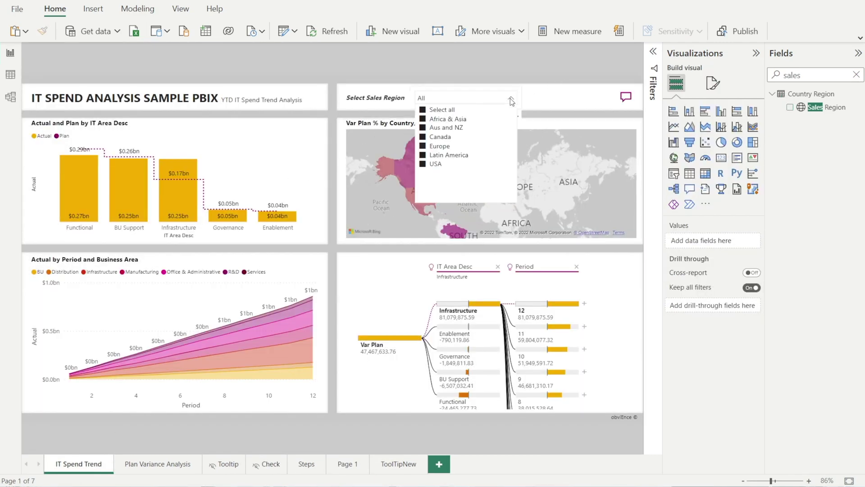
left_click(423, 146)
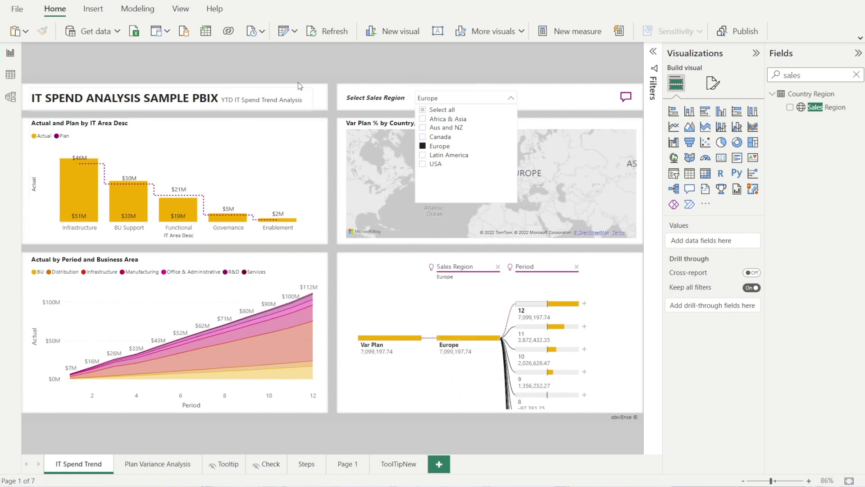
left_click(345, 66)
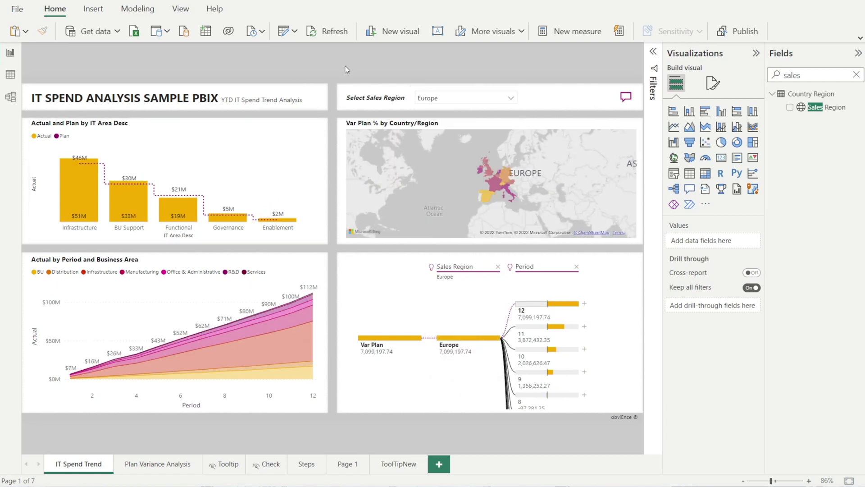
Step: Rename Page 1 as Chart
left_click(385, 469)
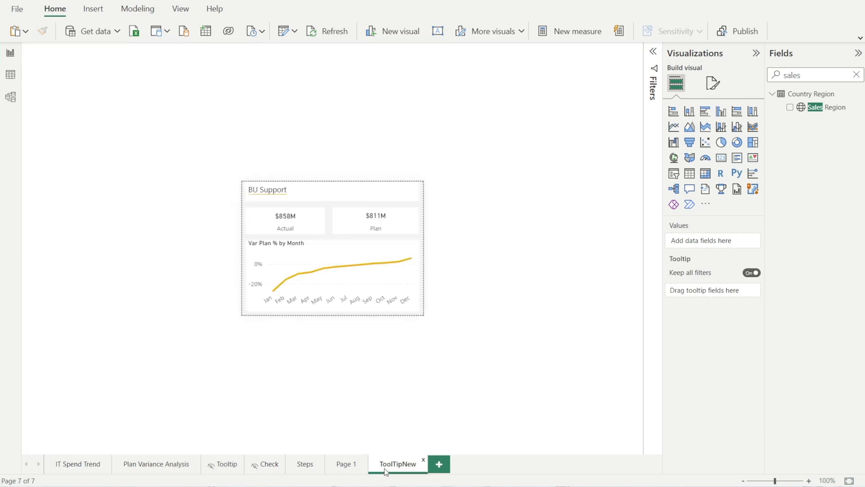
left_click(344, 469)
double_click(344, 472)
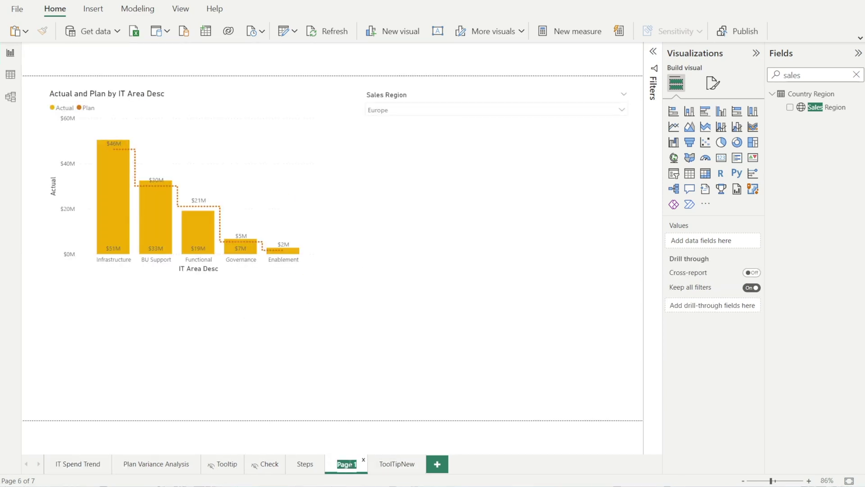
type("Chart")
key("Return")
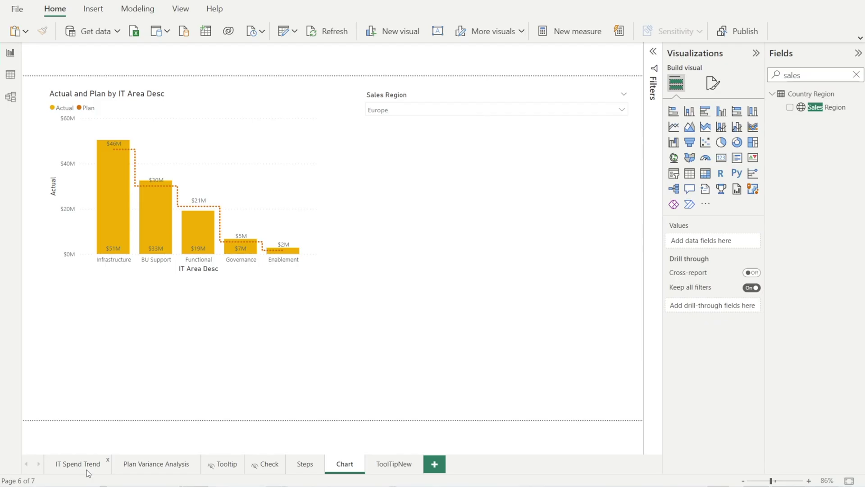
Step: Following the IT Spend Trend chart, add IT Sub Area below IT Area Desc on the Chart page's x-axis and drill up to IT Area Desc
left_click(86, 467)
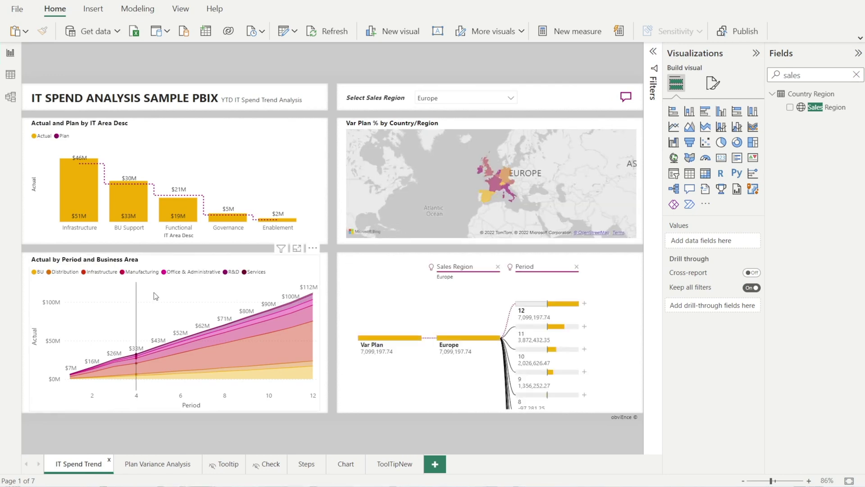
left_click(184, 145)
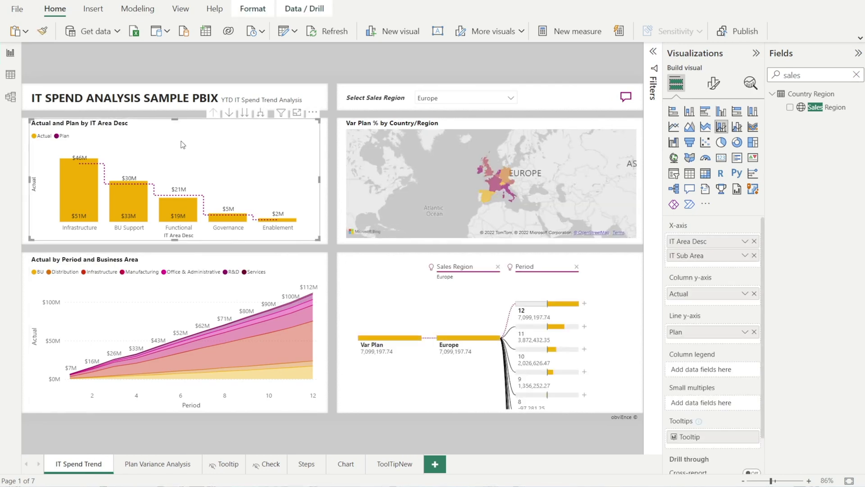
left_click(244, 115)
left_click(216, 113)
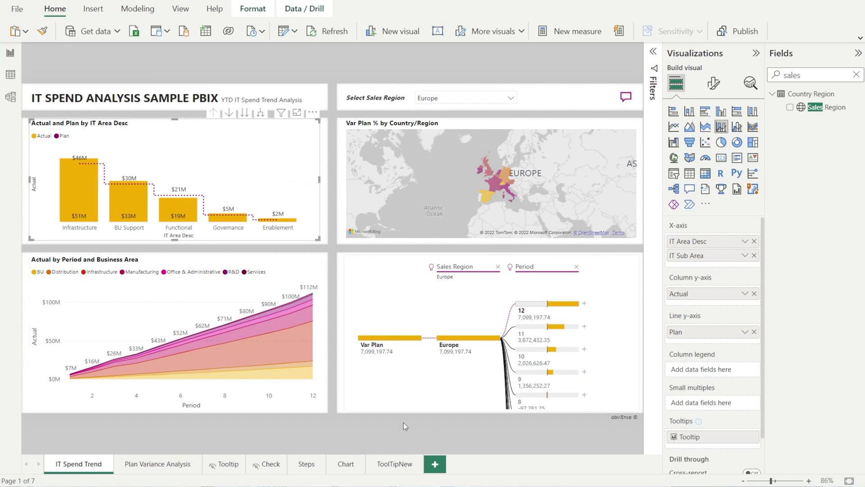
left_click(352, 472)
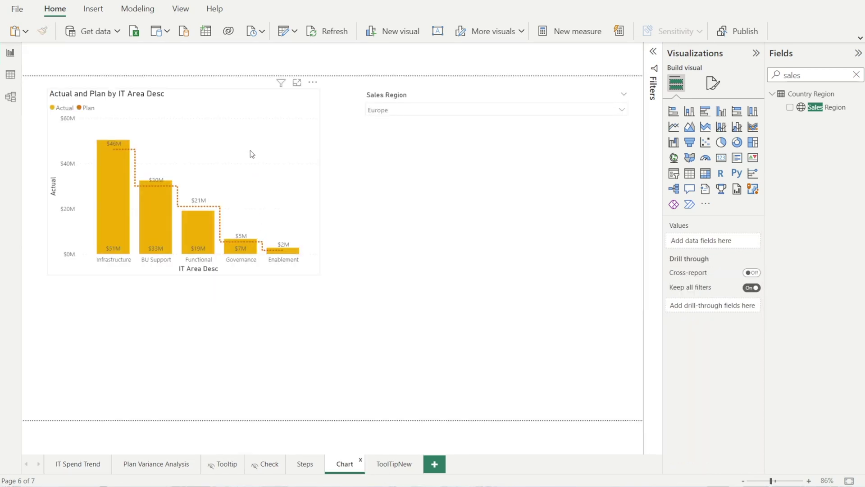
left_click(250, 116)
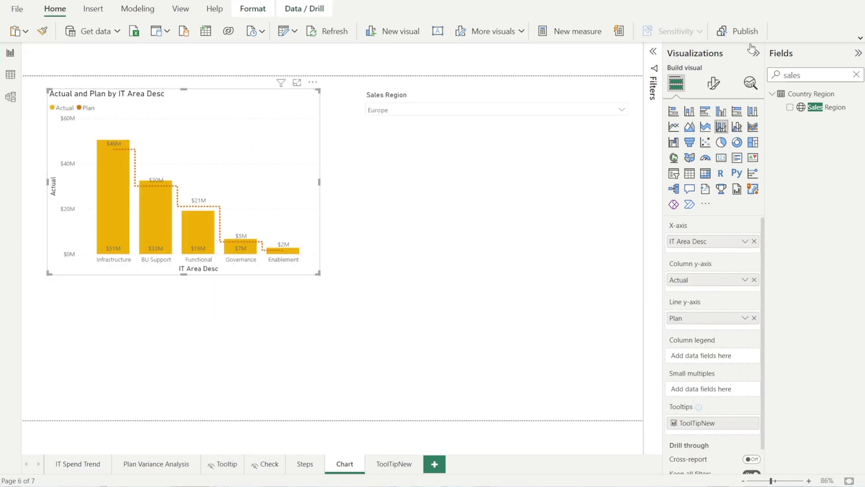
left_click_drag(809, 75, 773, 73)
type("IT")
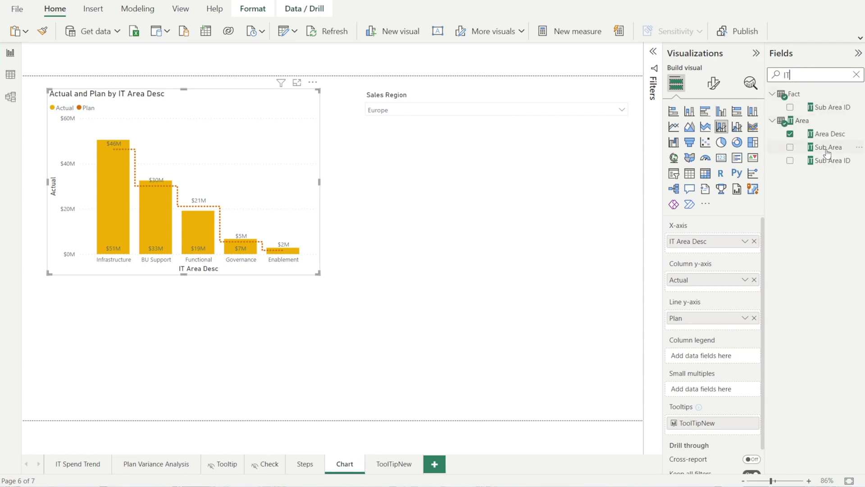
left_click_drag(828, 149, 761, 251)
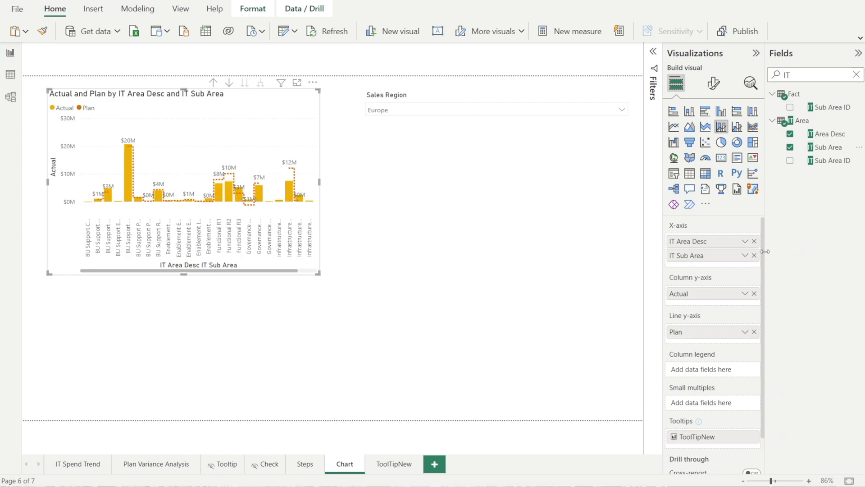
left_click(212, 84)
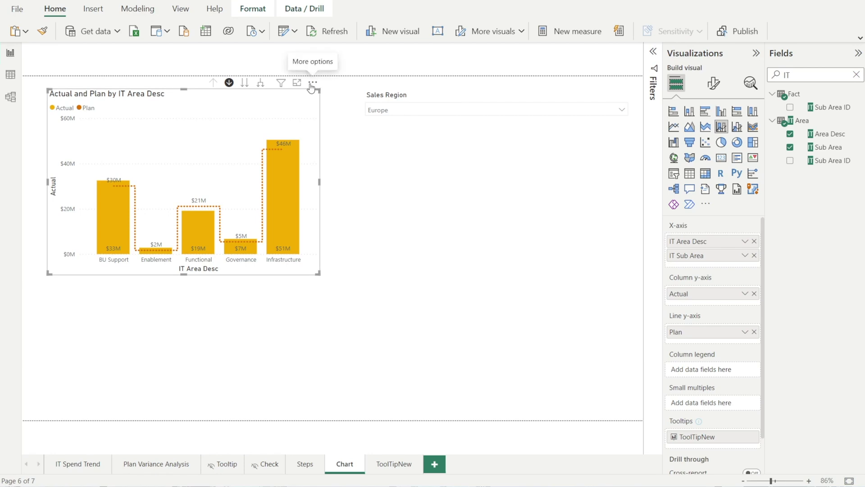
Step: Sort the Chart page's column chart by Actual in descending order, matching the original chart on IT Spend Trend
left_click(85, 460)
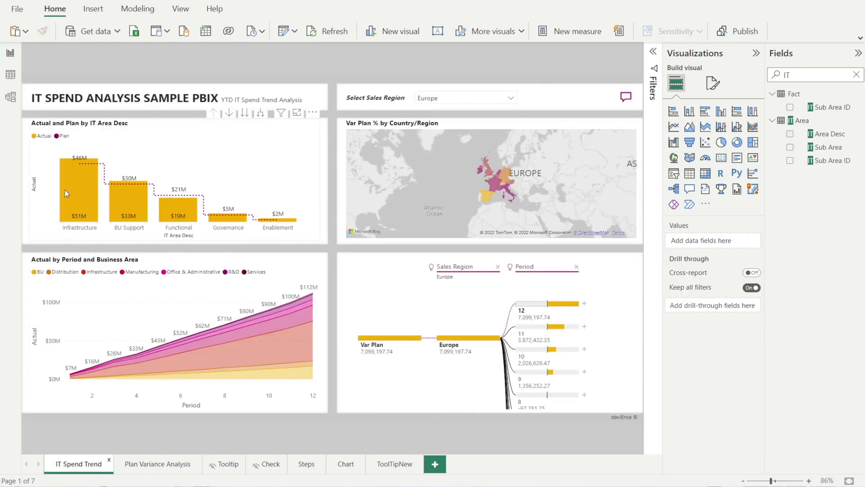
mouse_move(63, 187)
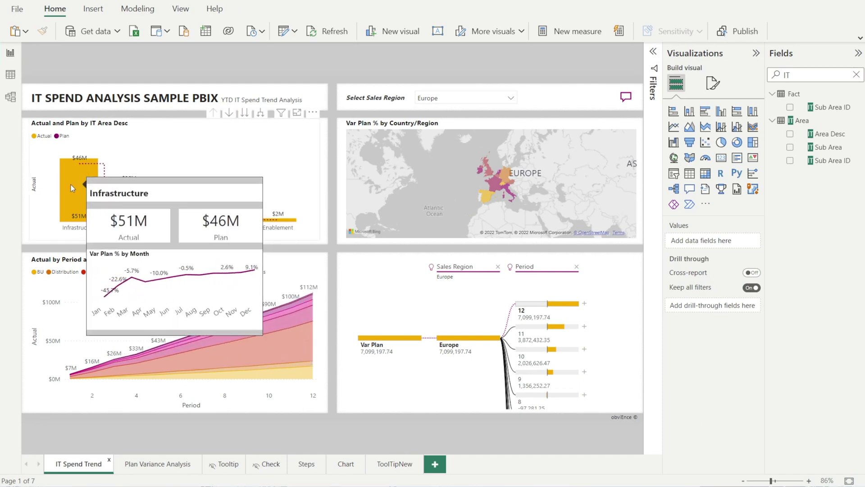
left_click(384, 464)
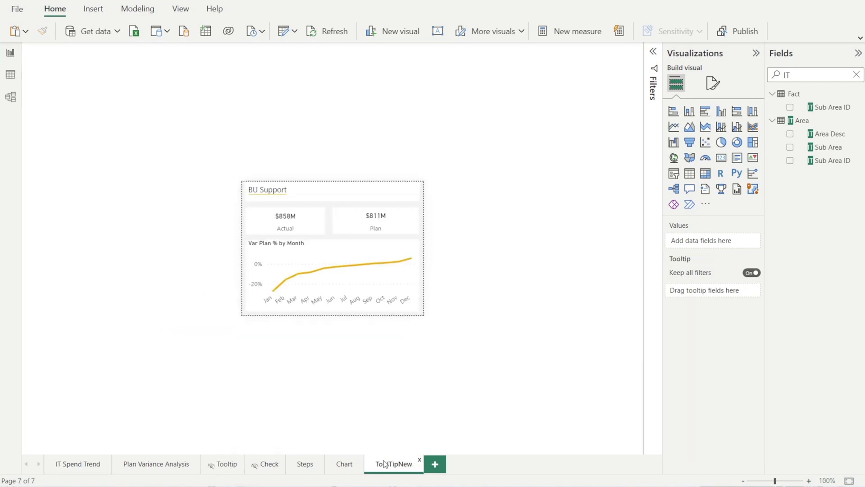
left_click(343, 465)
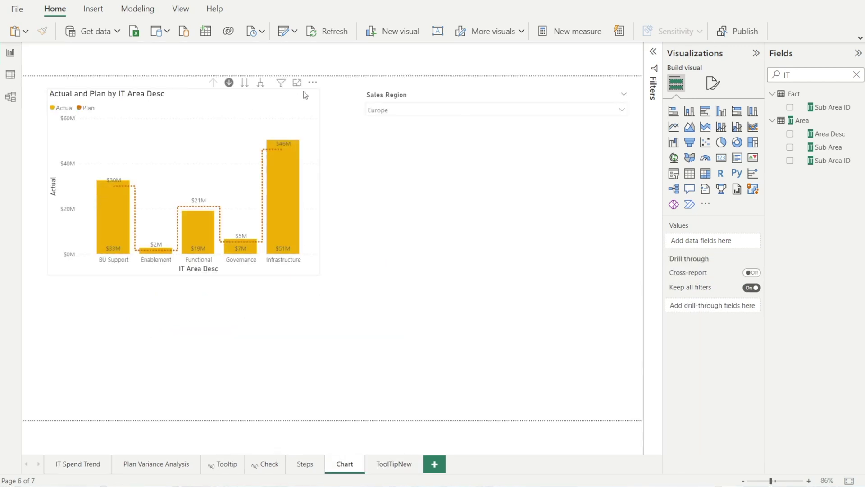
left_click(305, 94)
left_click(313, 82)
mouse_move(359, 148)
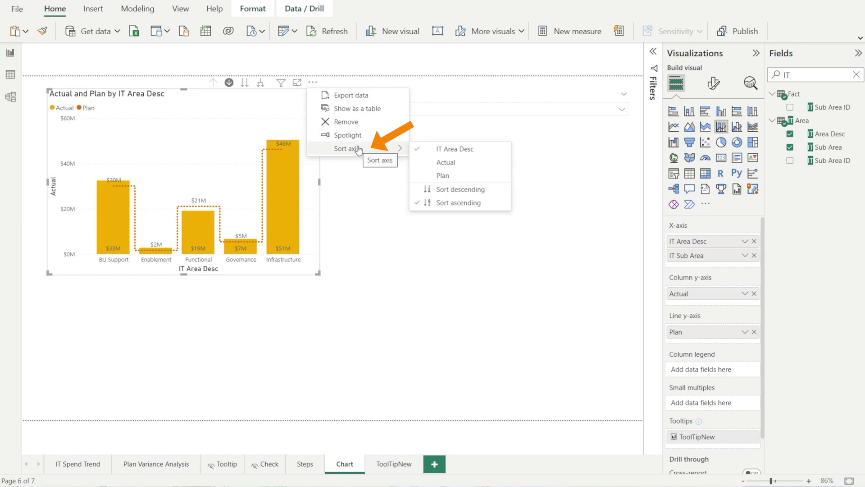
left_click(439, 166)
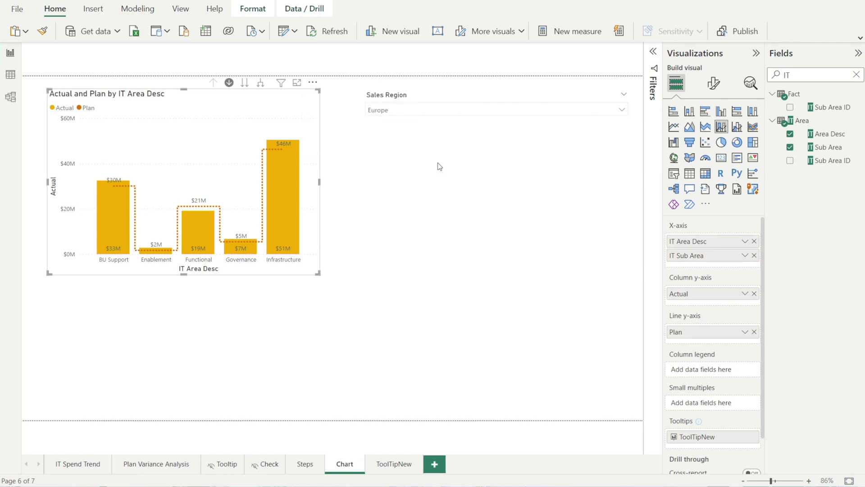
left_click(313, 83)
mouse_move(368, 151)
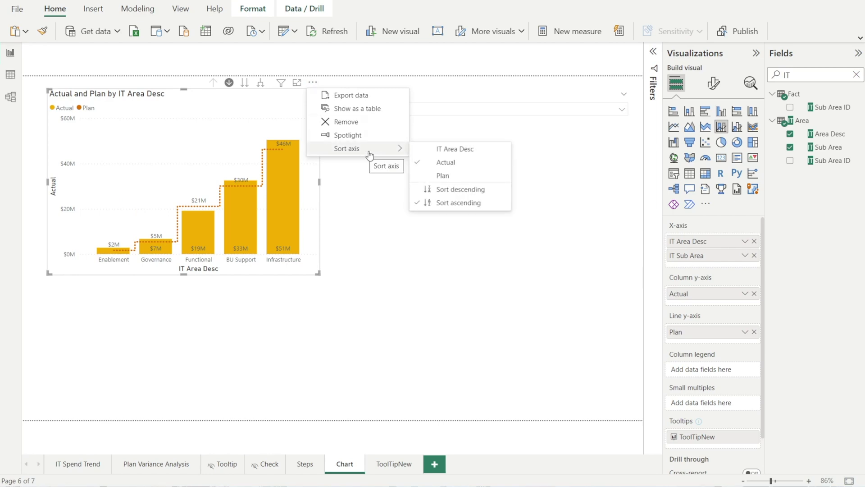
left_click(437, 195)
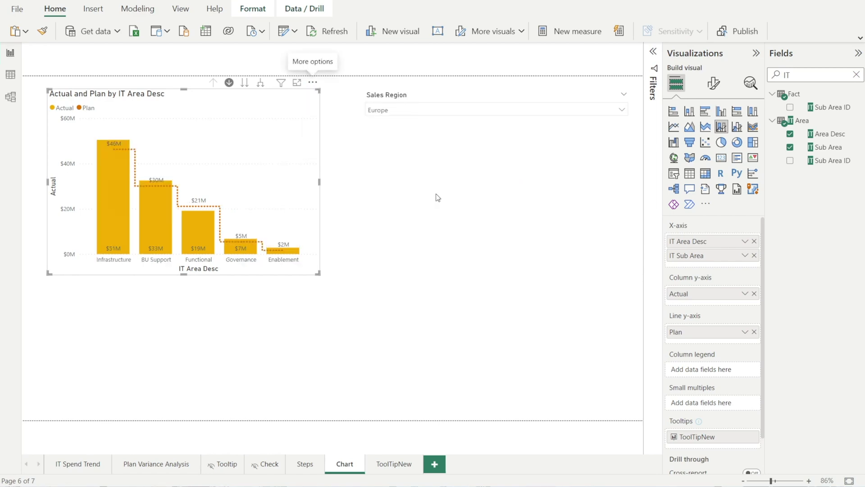
Step: Hide the ToolTipNew page from report viewers
left_click(371, 308)
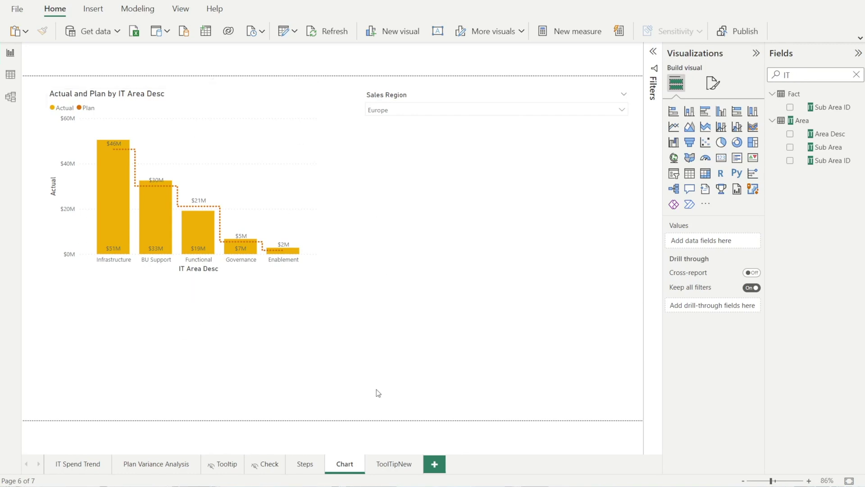
right_click(404, 469)
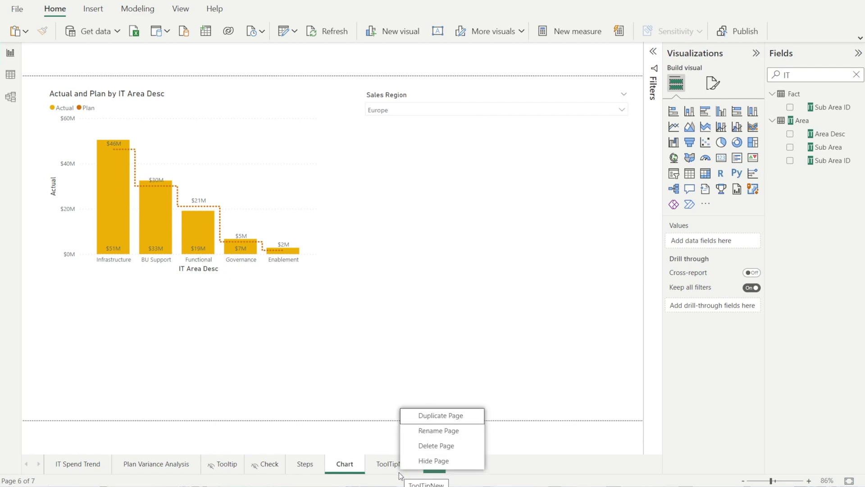
left_click(410, 465)
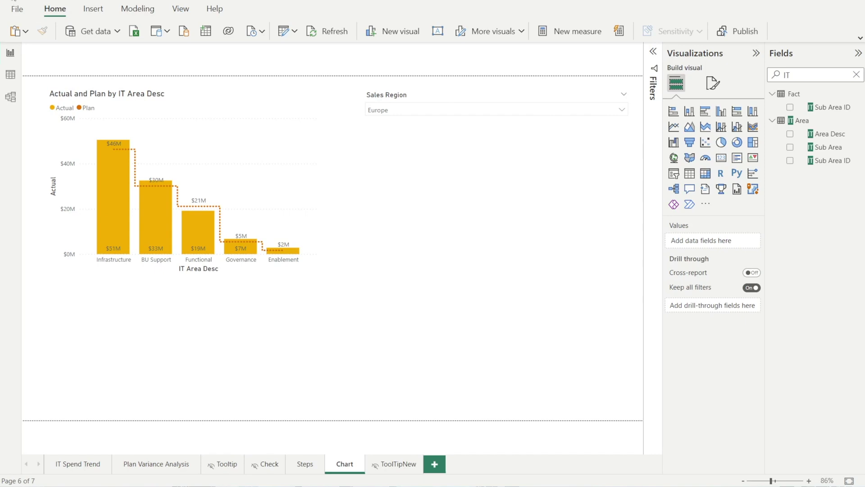
Step: Save the PBI_IT Spend Analysis Sample report and publish it to the preselected Power BI workspace
left_click(9, 2)
left_click(744, 31)
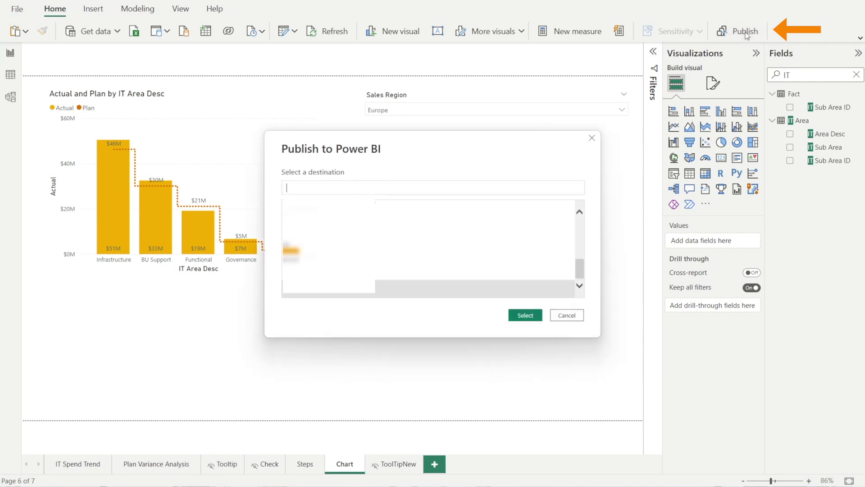
left_click(522, 314)
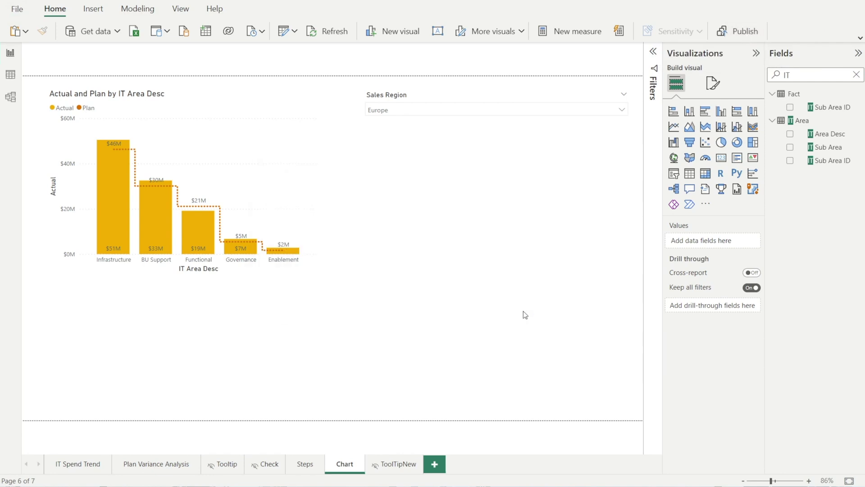
left_click(496, 299)
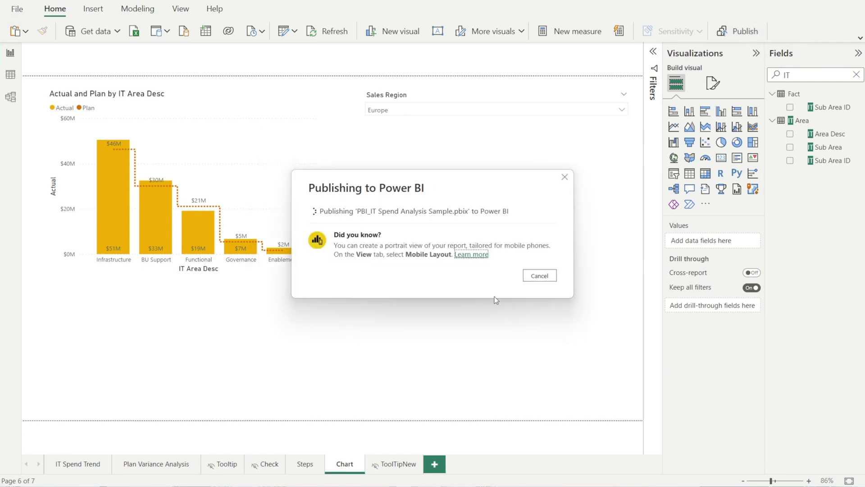
left_click(537, 310)
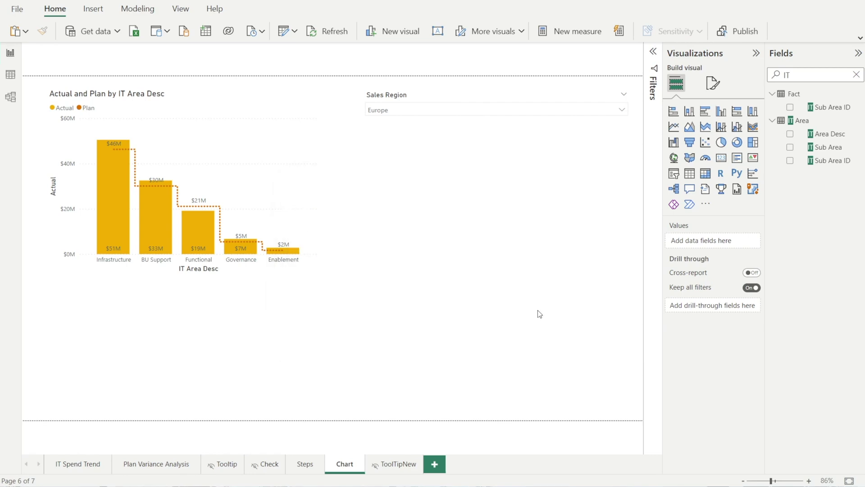
Step: Switch to the published report in the browser, reload it and check the custom tooltips on the Chart page's Infrastructure and Governance columns
left_click(401, 430)
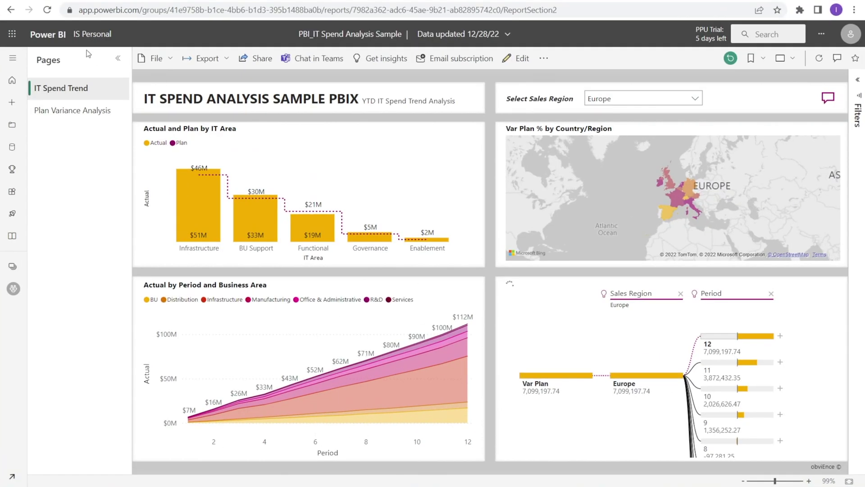
left_click(48, 11)
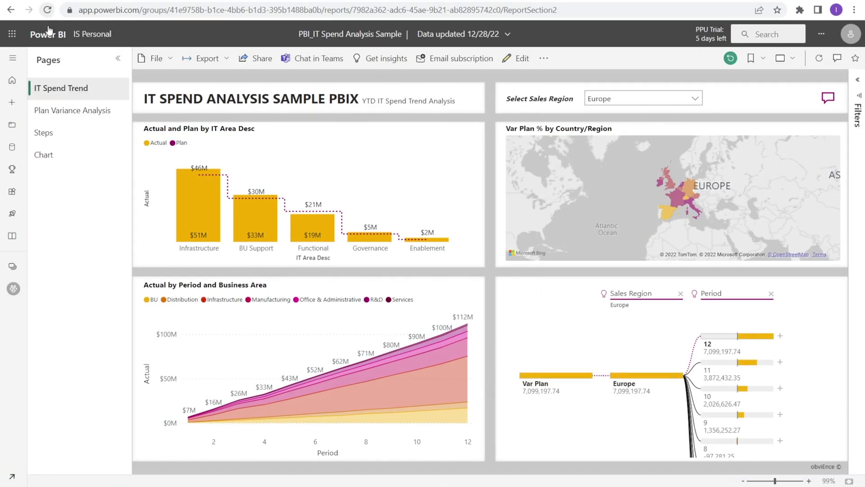
left_click(40, 162)
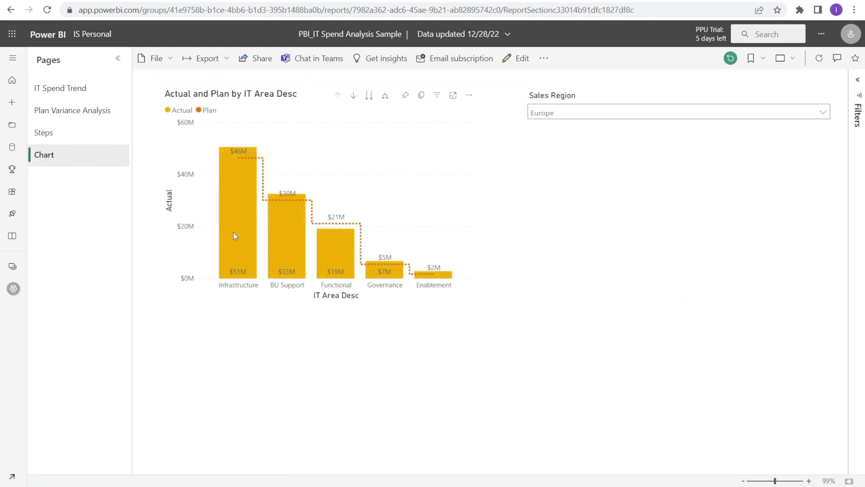
mouse_move(245, 234)
mouse_move(382, 286)
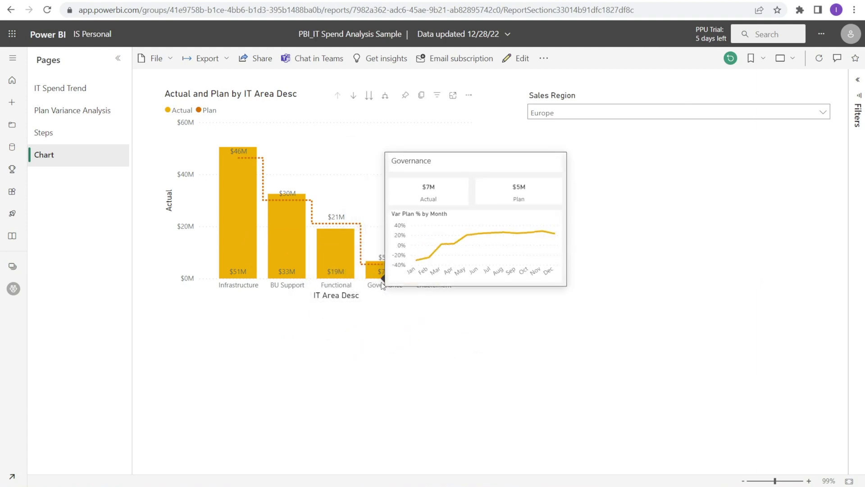